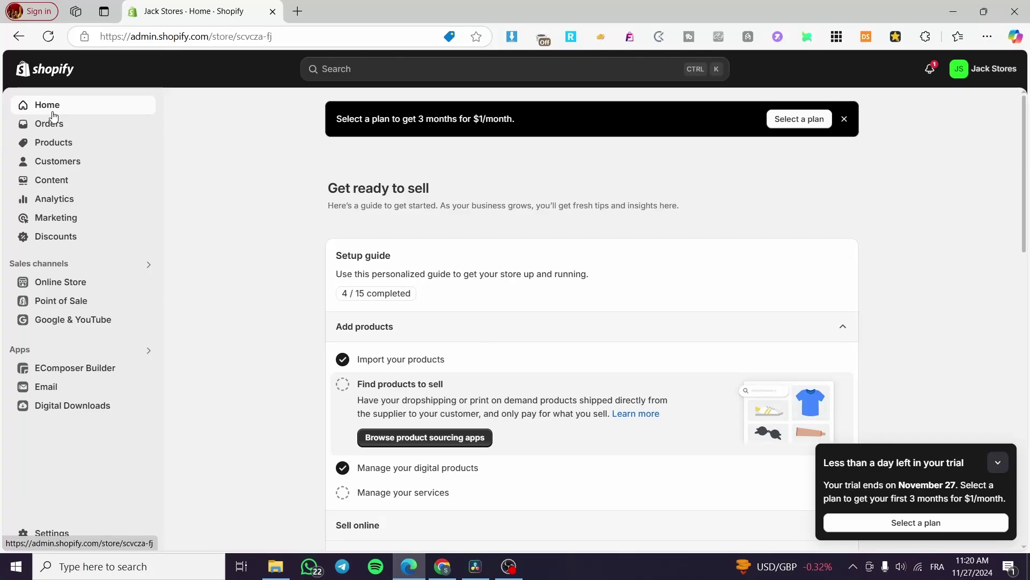
Clear the trial and plan notices from the admin home page and open the Online Store themes page
{"action": "left_click", "coordinate": [998, 462]}
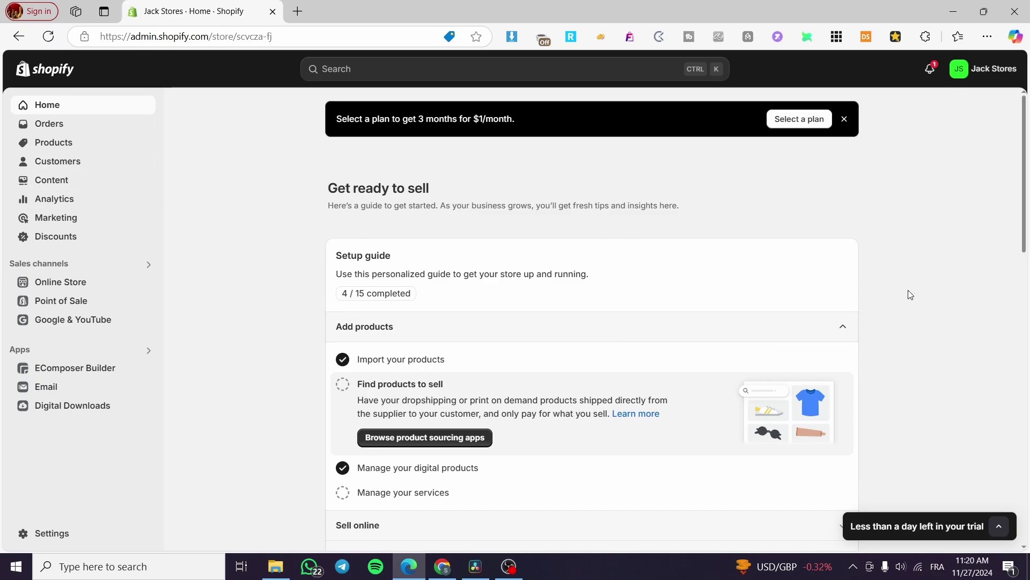
{"action": "left_click", "coordinate": [845, 119]}
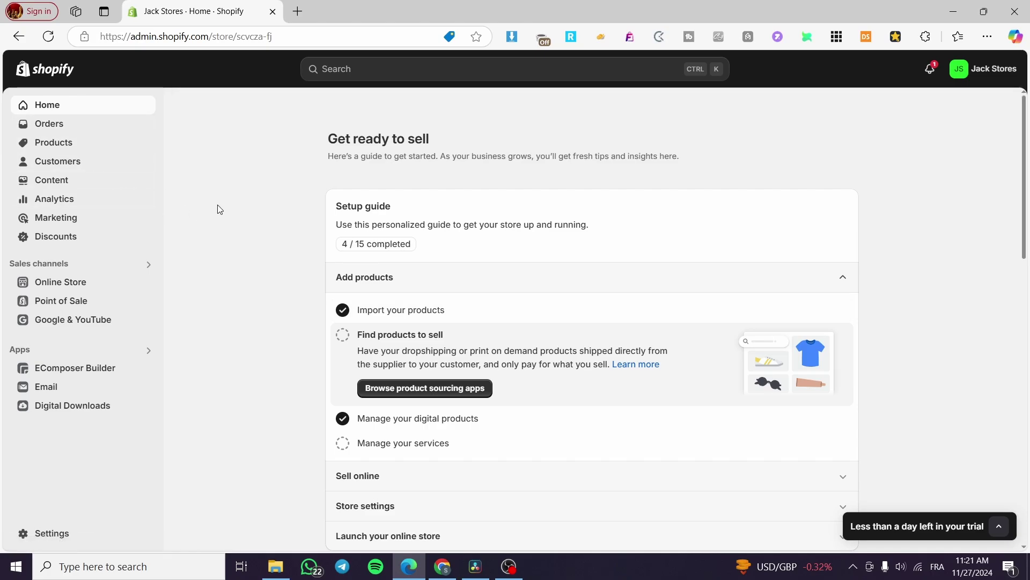
{"action": "left_click", "coordinate": [61, 281]}
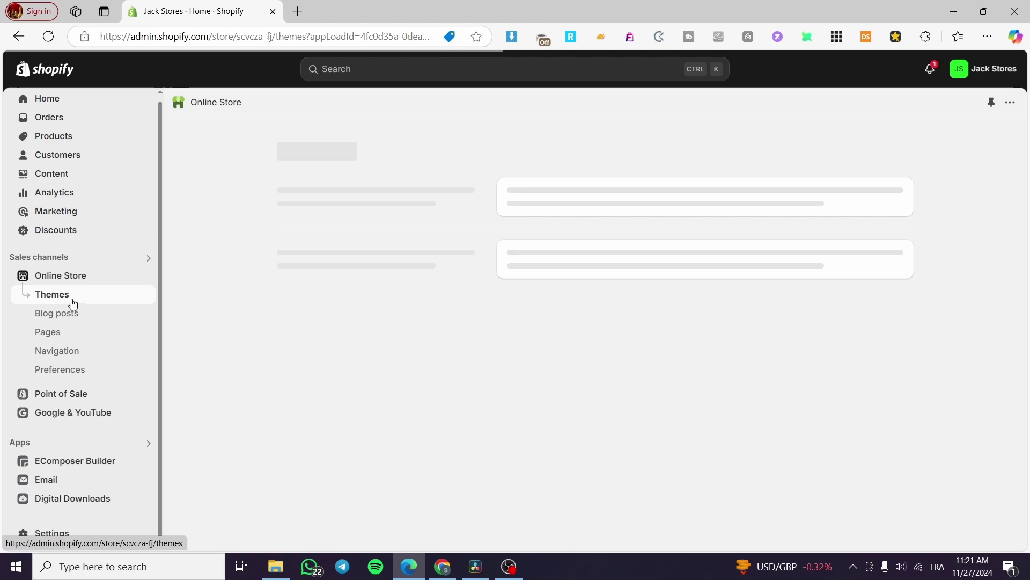
Examine the current theme, the theme library and the popular free themes offered on the themes page
{"action": "scroll", "coordinate": [1002, 282], "scroll_direction": "down", "scroll_amount": 2}
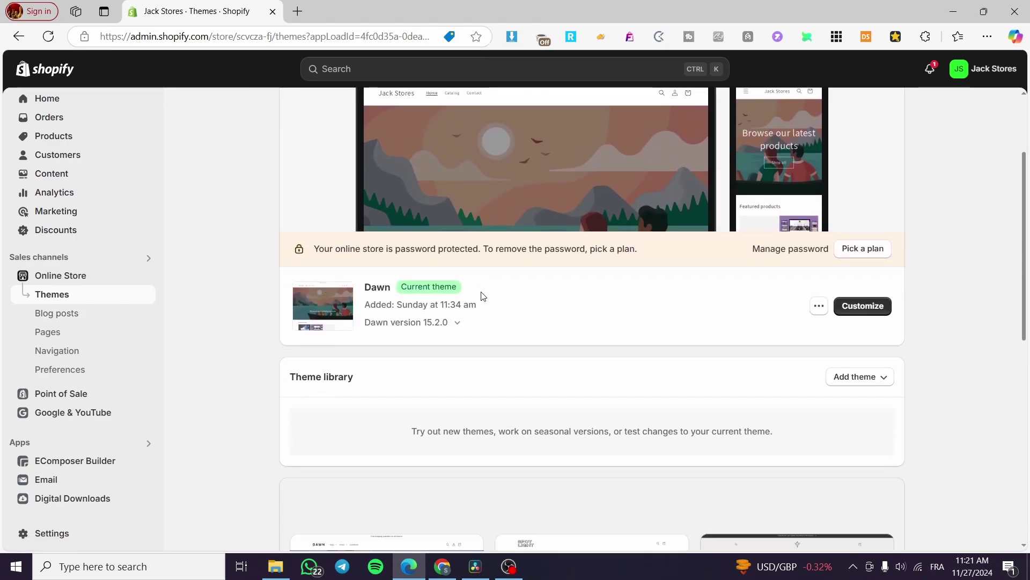
{"action": "scroll", "coordinate": [480, 295], "scroll_direction": "down", "scroll_amount": 2}
{"action": "scroll", "coordinate": [639, 270], "scroll_direction": "down", "scroll_amount": 5}
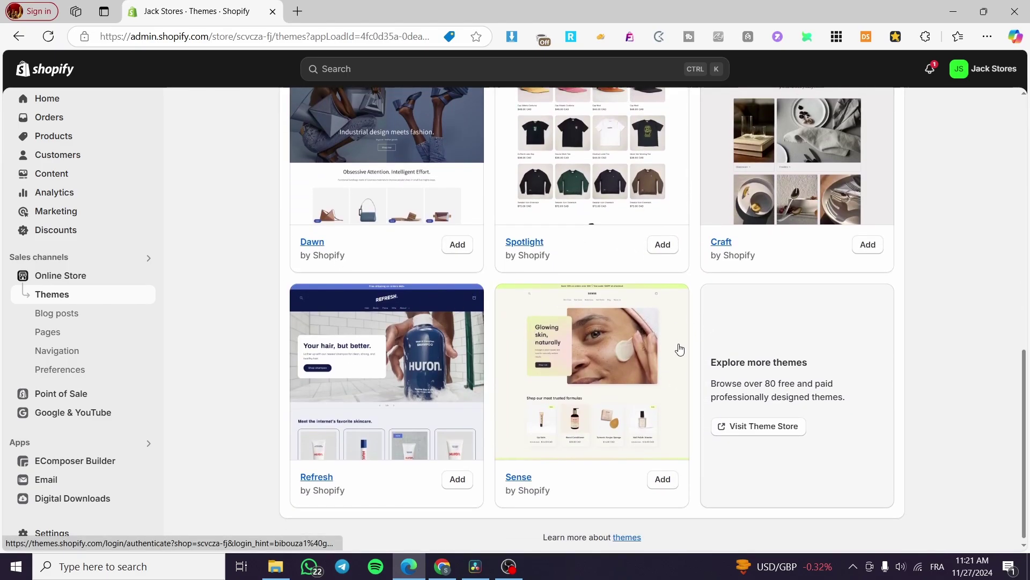
{"action": "scroll", "coordinate": [698, 365], "scroll_direction": "up", "scroll_amount": 6}
{"action": "scroll", "coordinate": [585, 371], "scroll_direction": "down", "scroll_amount": 5}
{"action": "scroll", "coordinate": [466, 365], "scroll_direction": "down", "scroll_amount": 1}
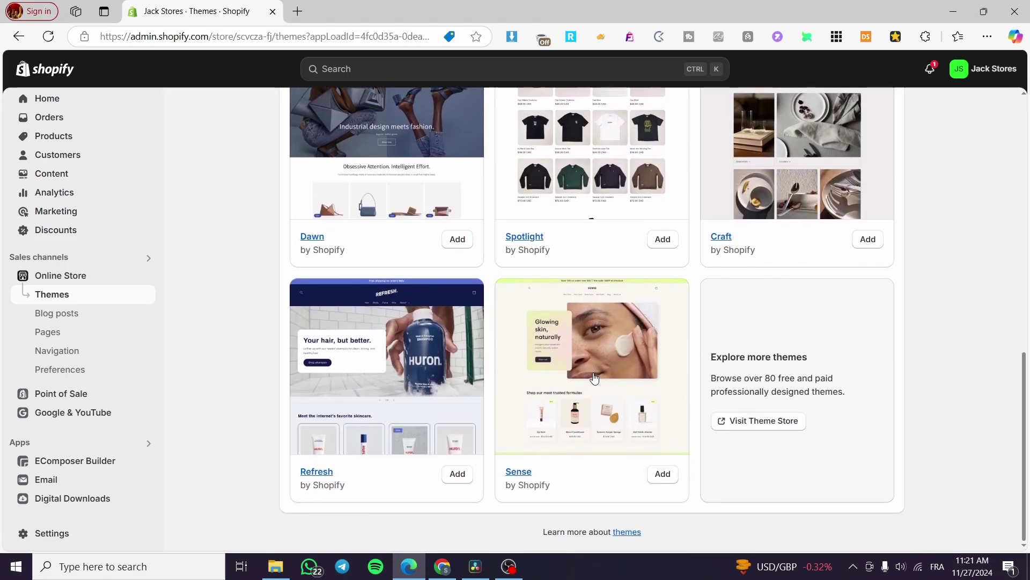
{"action": "scroll", "coordinate": [667, 395], "scroll_direction": "up", "scroll_amount": 9}
{"action": "scroll", "coordinate": [551, 460], "scroll_direction": "down", "scroll_amount": 3}
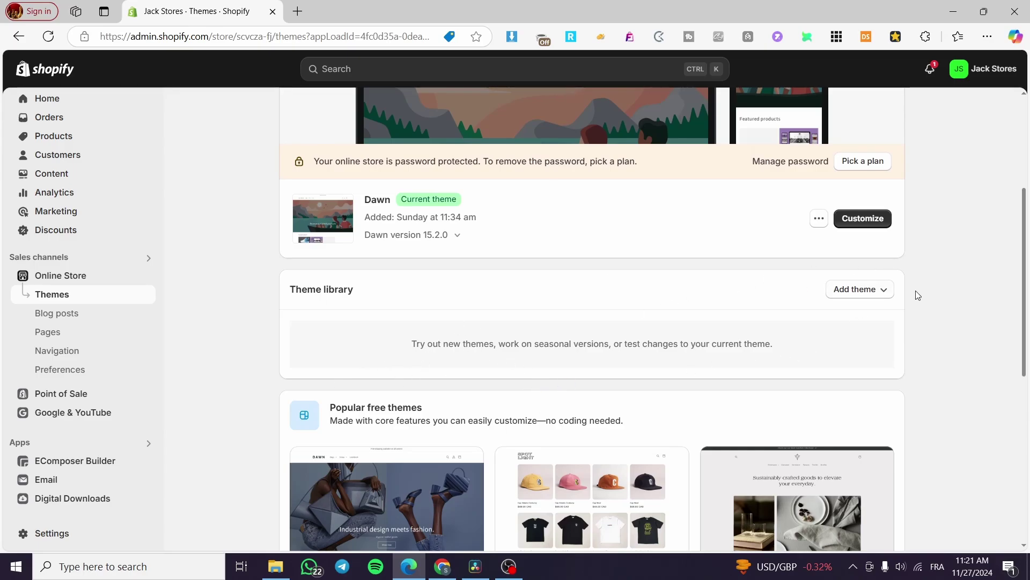
Visit the Theme Store from the theme library and find the Motion theme's listing by searching for "motion"
{"action": "left_click", "coordinate": [857, 291]}
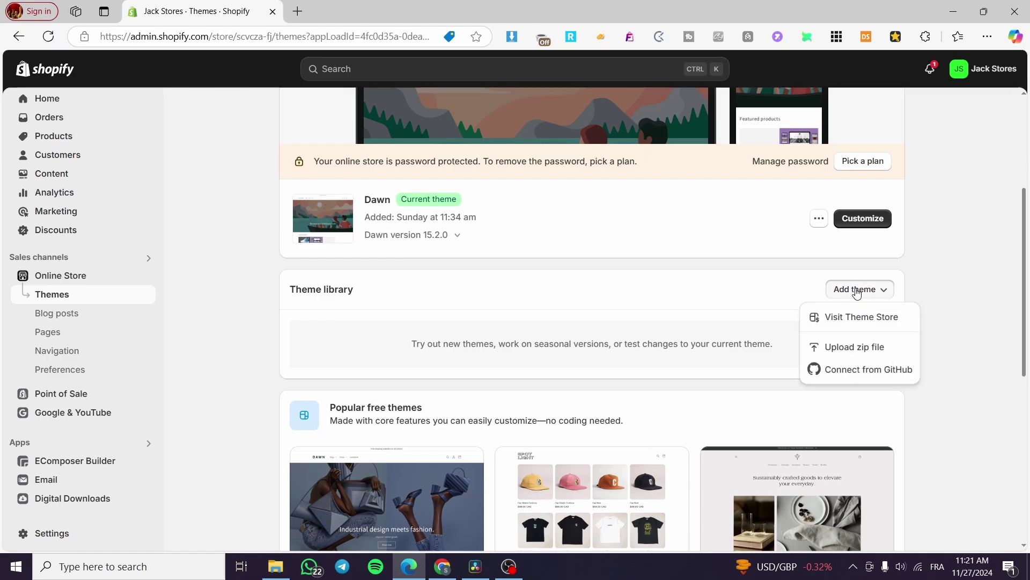
{"action": "left_click", "coordinate": [905, 321]}
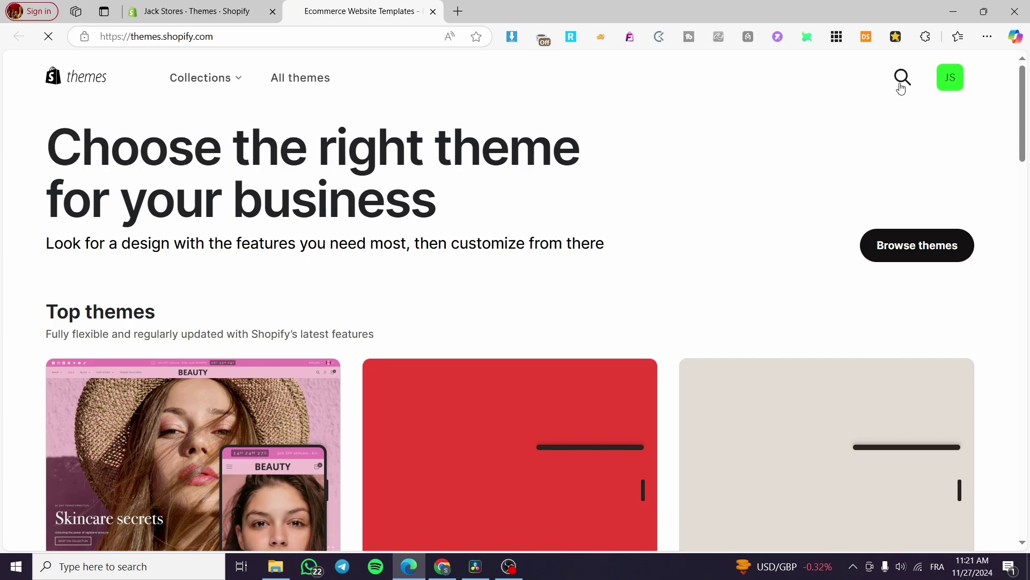
{"action": "left_click", "coordinate": [904, 80]}
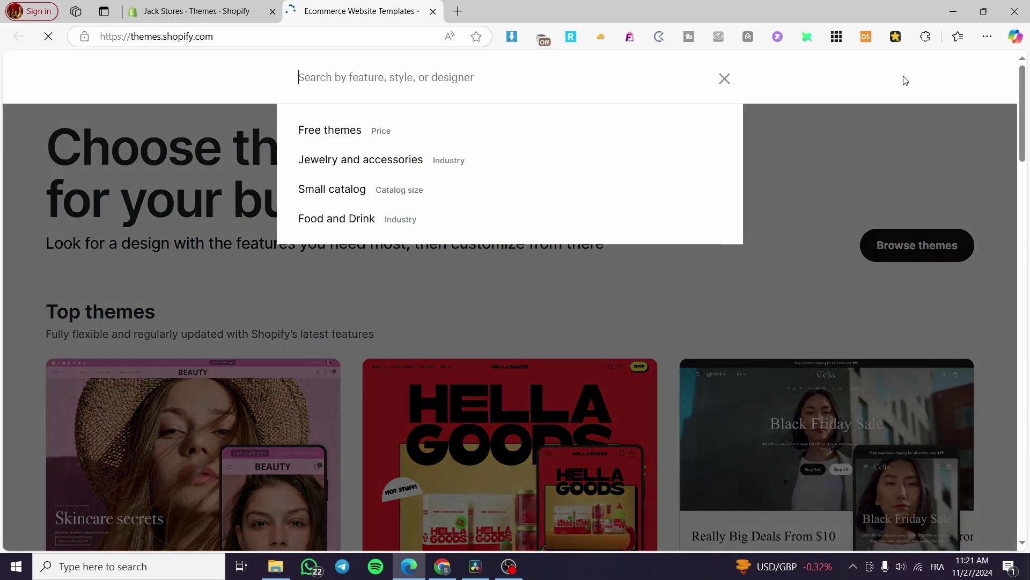
{"action": "type", "text": "m"}
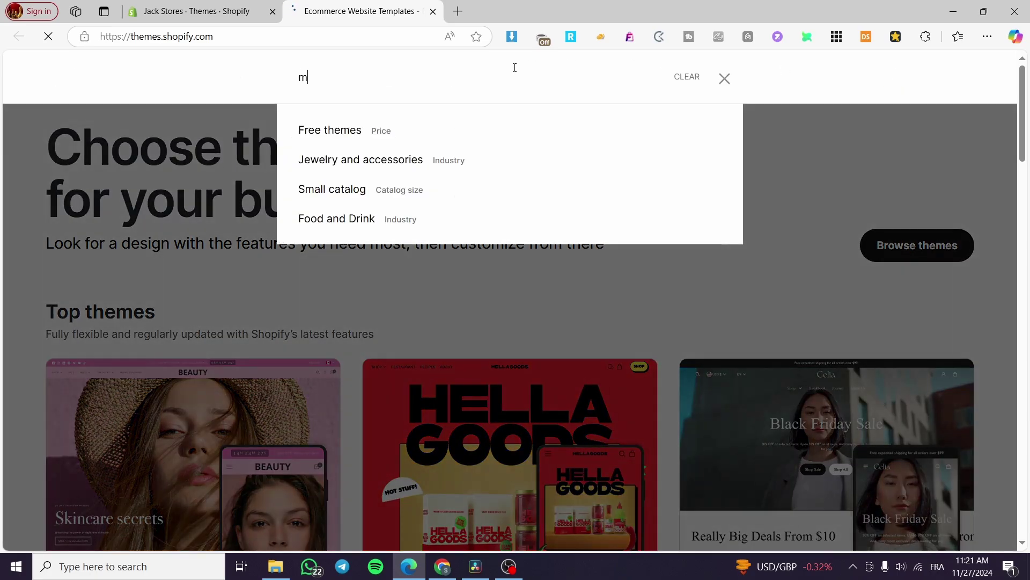
{"action": "type", "text": "otion"}
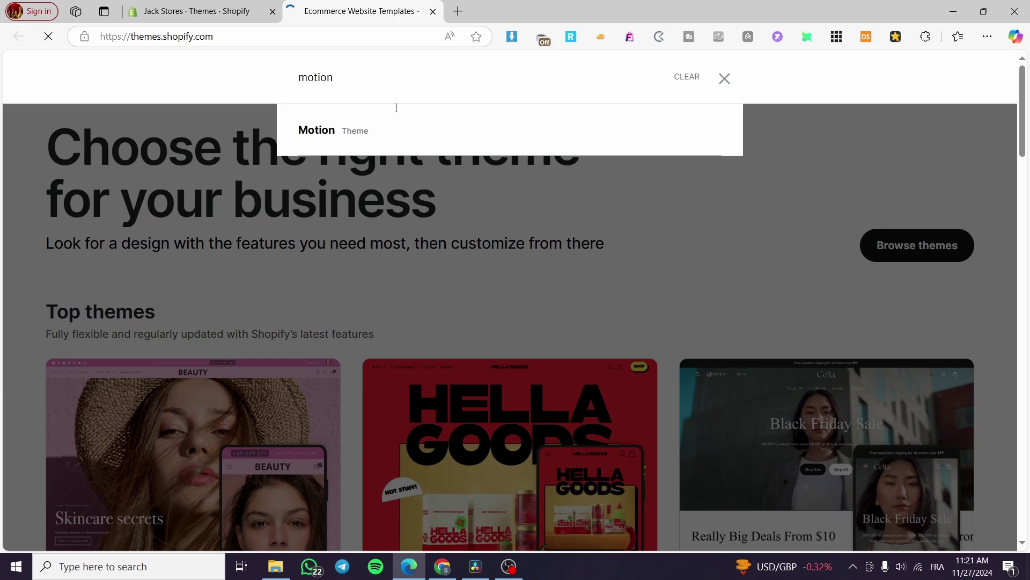
{"action": "left_click", "coordinate": [367, 139]}
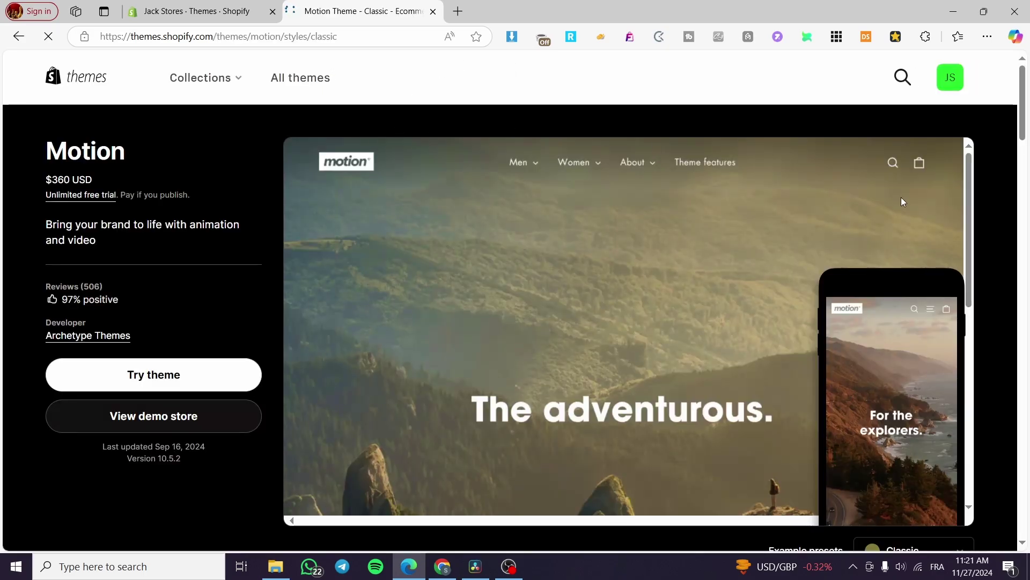
Check the Motion theme's price and start a trial of the theme in the store
{"action": "double_click", "coordinate": [69, 177]}
{"action": "left_click", "coordinate": [105, 182]}
{"action": "left_click", "coordinate": [165, 388]}
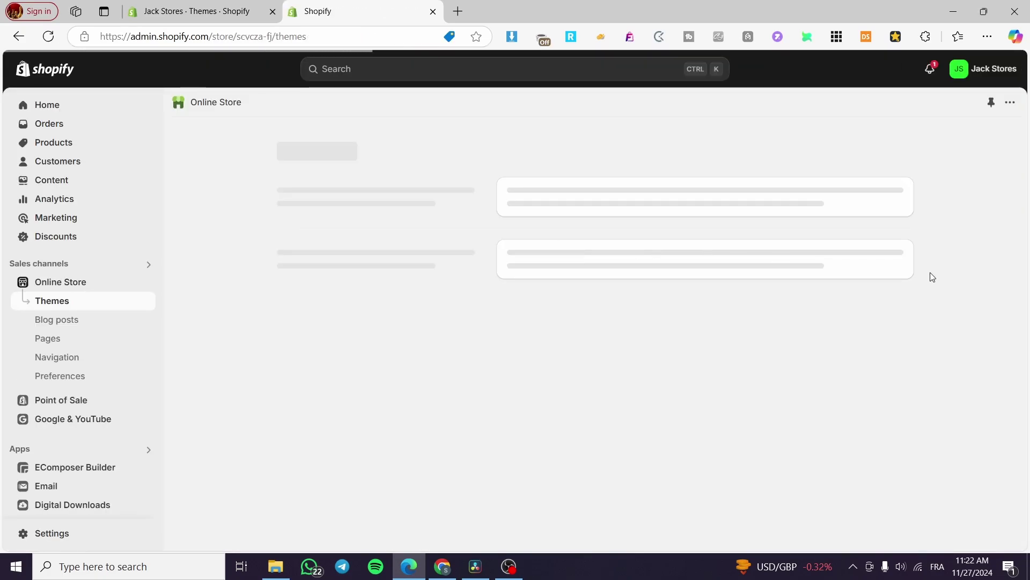
Open the Motion trial theme for customization and look through its home page sections
{"action": "scroll", "coordinate": [915, 190], "scroll_direction": "down", "scroll_amount": 4}
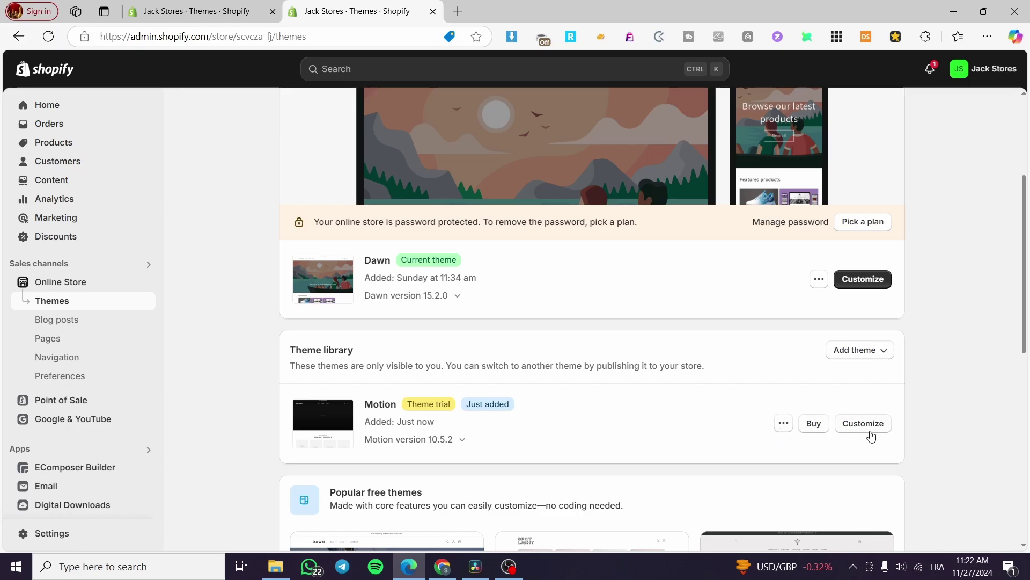
{"action": "left_click", "coordinate": [778, 430]}
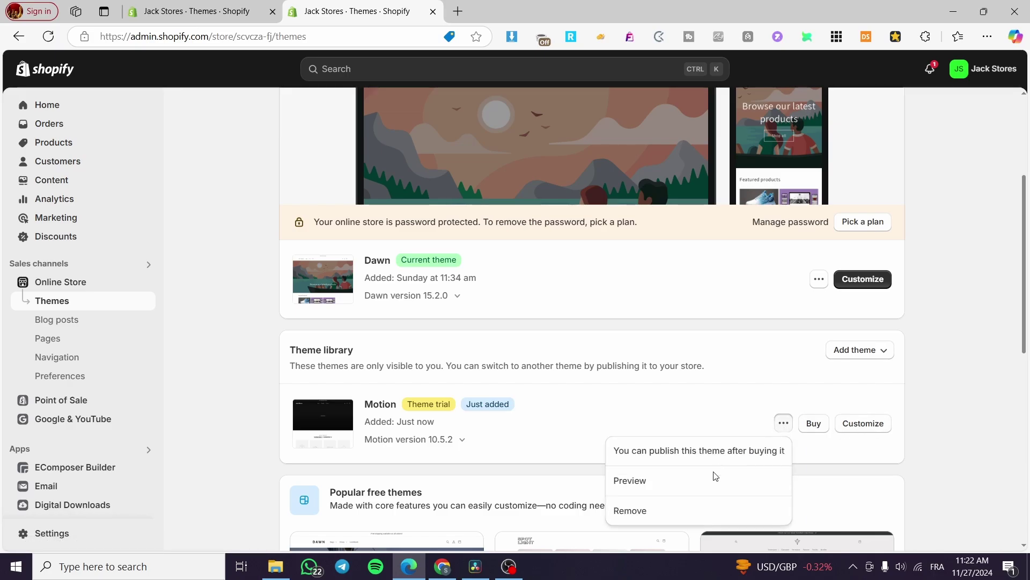
{"action": "left_click", "coordinate": [865, 427]}
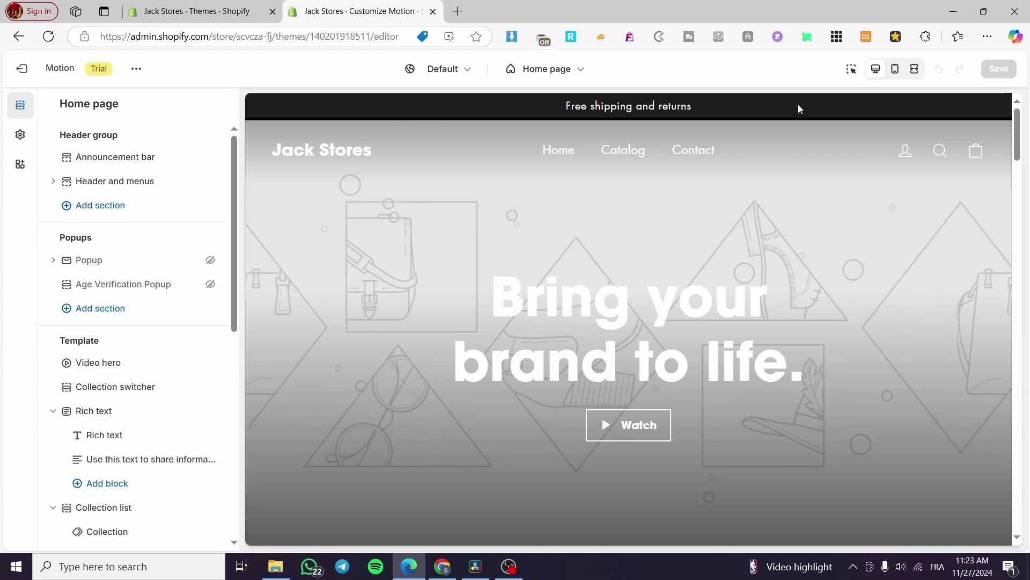
{"action": "scroll", "coordinate": [199, 311], "scroll_direction": "down", "scroll_amount": 8}
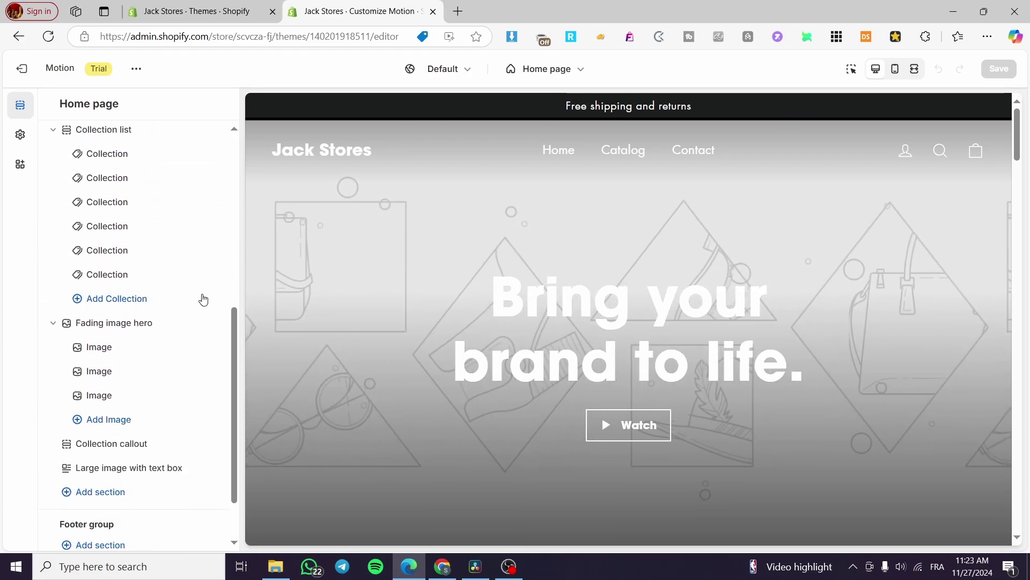
{"action": "scroll", "coordinate": [572, 338], "scroll_direction": "down", "scroll_amount": 10}
{"action": "scroll", "coordinate": [558, 324], "scroll_direction": "up", "scroll_amount": 10}
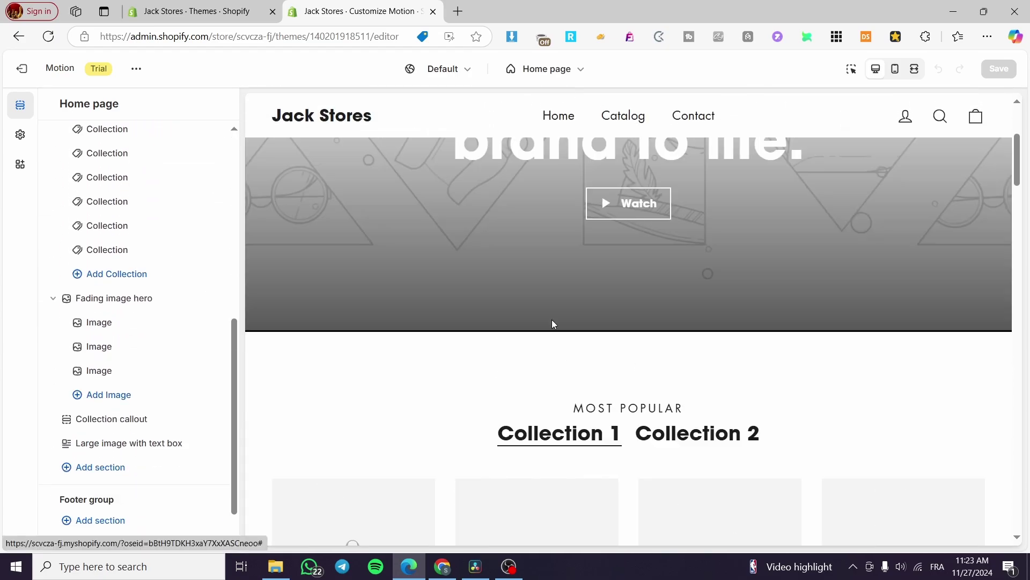
Return to the original themes page, reload it and check the theme library for the Motion trial
{"action": "left_click", "coordinate": [205, 8]}
{"action": "left_click", "coordinate": [991, 299]}
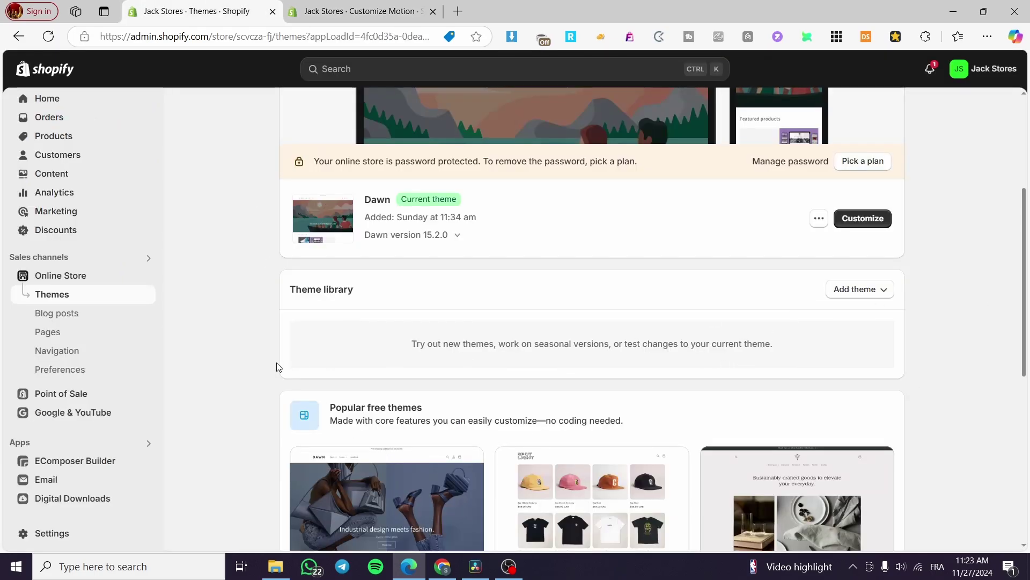
{"action": "left_click", "coordinate": [49, 36]}
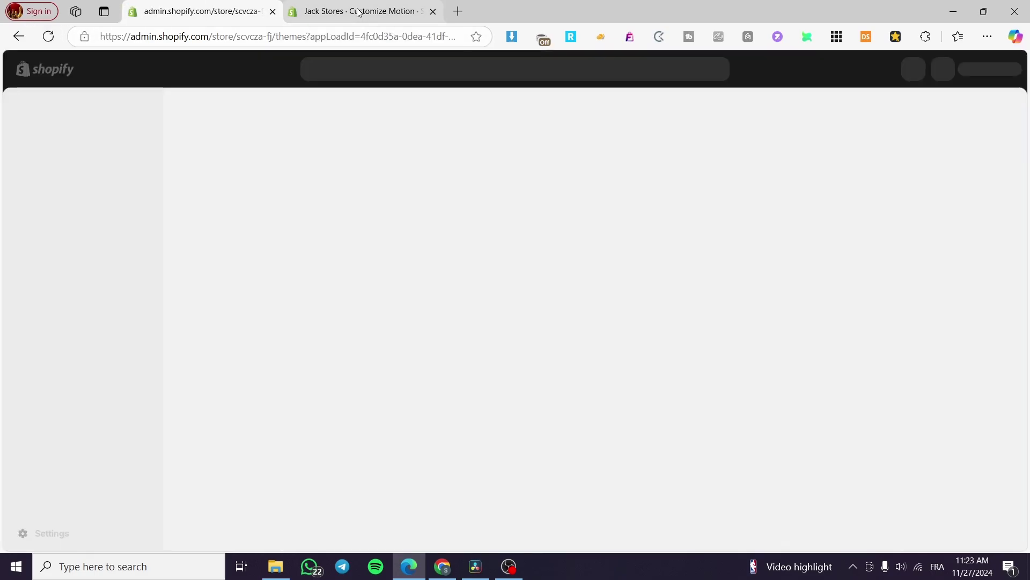
{"action": "mouse_move", "coordinate": [359, 12]}
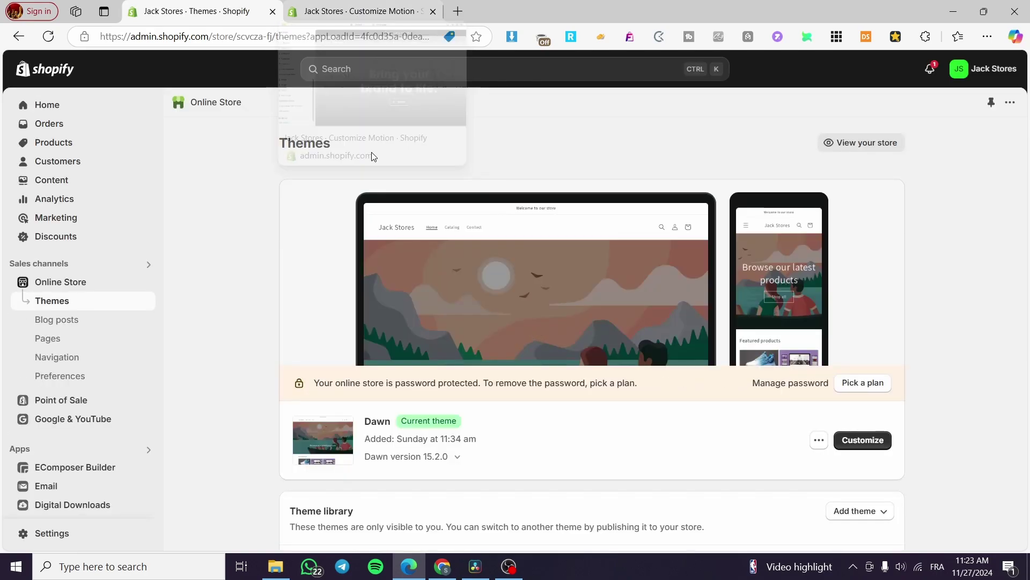
{"action": "scroll", "coordinate": [354, 435], "scroll_direction": "down", "scroll_amount": 4}
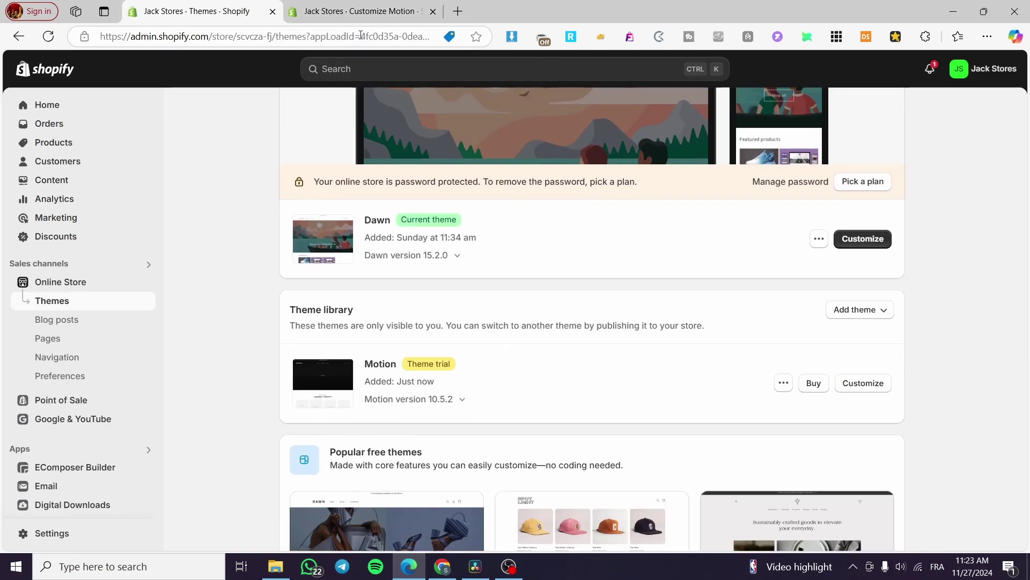
Go back to the Motion theme editor and examine the home page's section list and preview
{"action": "key", "text": "ctrl+Tab"}
{"action": "scroll", "coordinate": [163, 320], "scroll_direction": "down", "scroll_amount": 1}
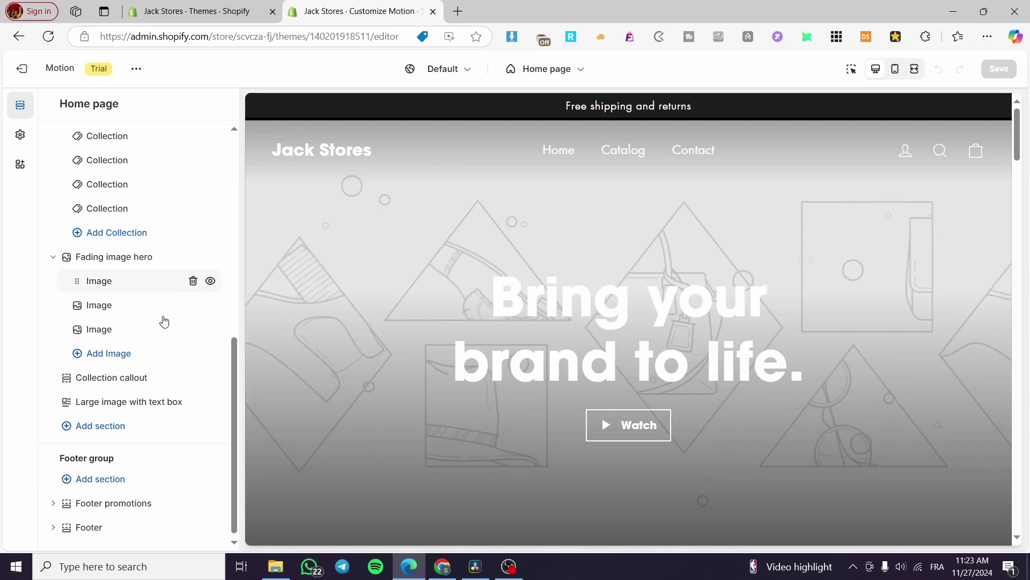
{"action": "scroll", "coordinate": [311, 352], "scroll_direction": "down", "scroll_amount": 2}
{"action": "scroll", "coordinate": [424, 408], "scroll_direction": "up", "scroll_amount": 2}
{"action": "scroll", "coordinate": [163, 369], "scroll_direction": "up", "scroll_amount": 8}
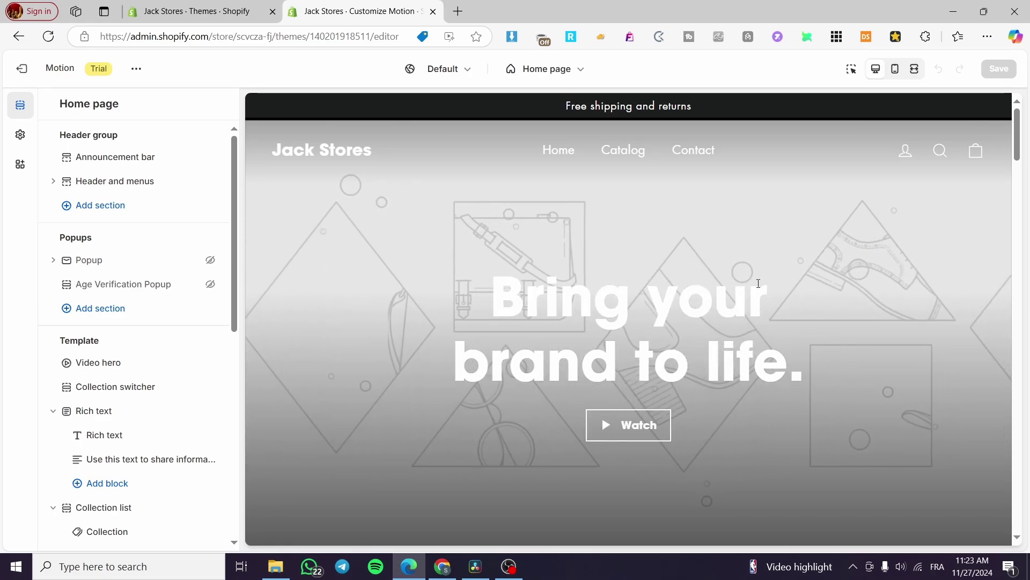
{"action": "scroll", "coordinate": [485, 299], "scroll_direction": "down", "scroll_amount": 4}
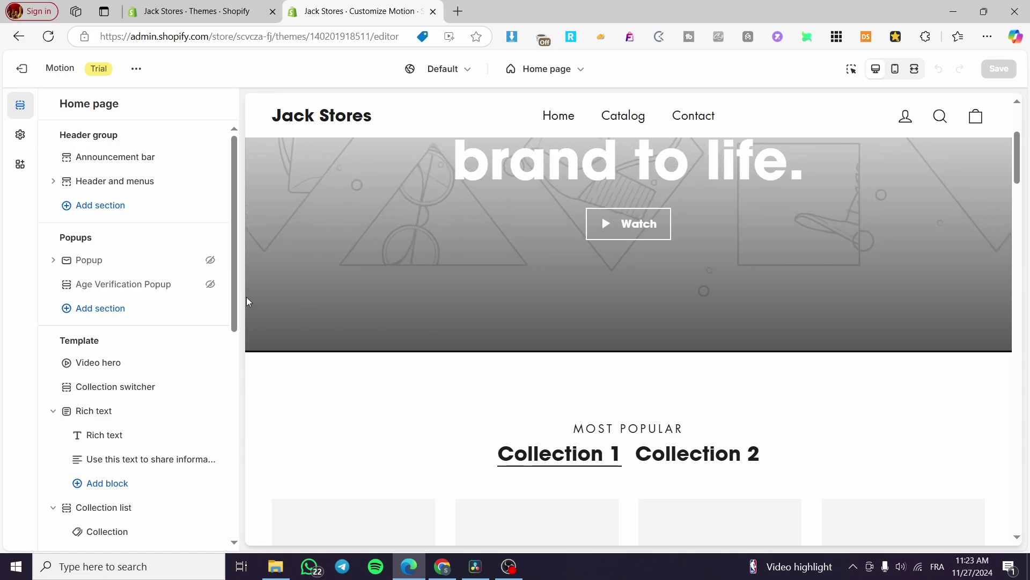
{"action": "scroll", "coordinate": [575, 267], "scroll_direction": "up", "scroll_amount": 4}
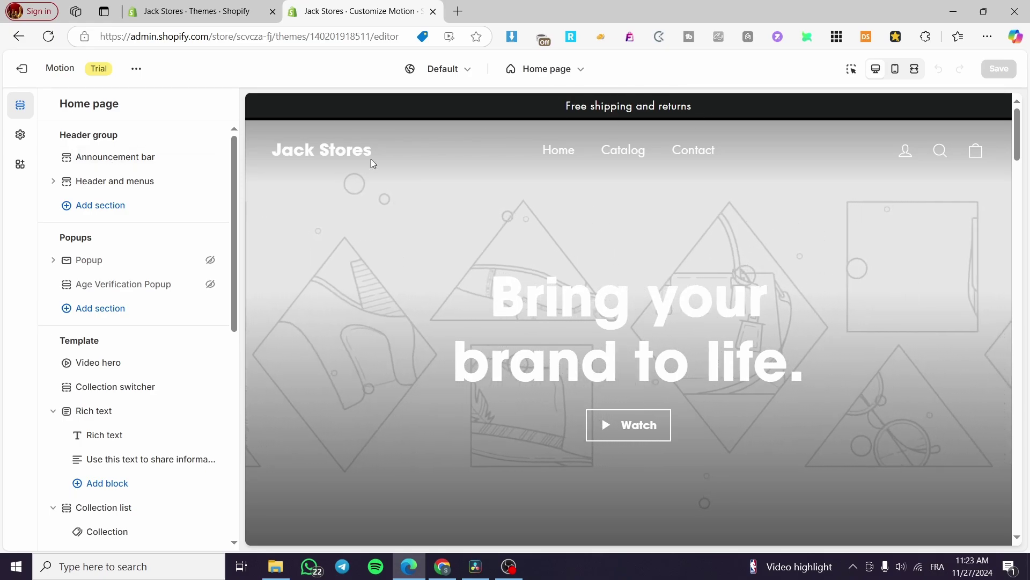
Review the Header and menus settings and the remaining home page sections and preview down to the footer
{"action": "left_click", "coordinate": [105, 181]}
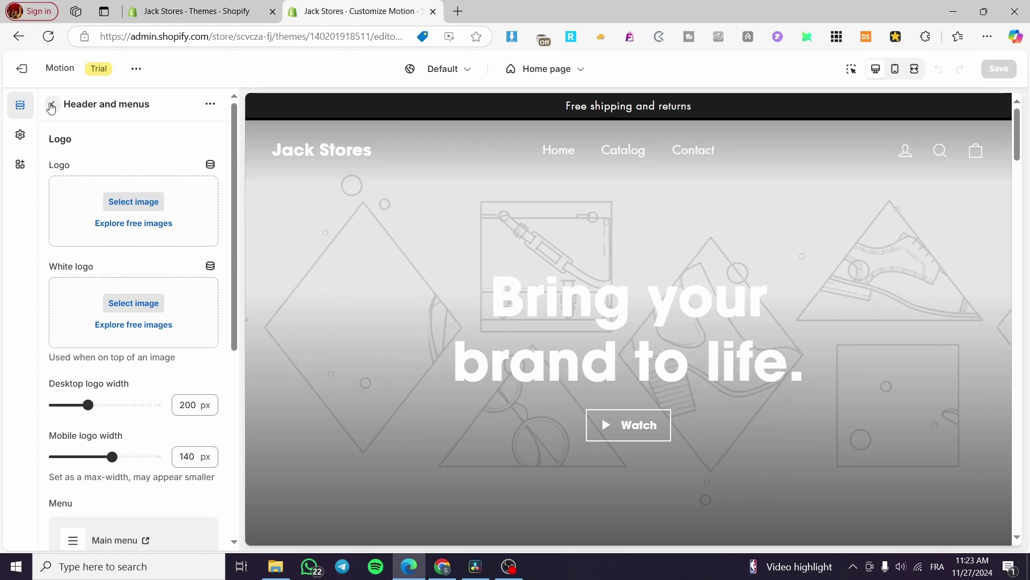
{"action": "left_click", "coordinate": [52, 105]}
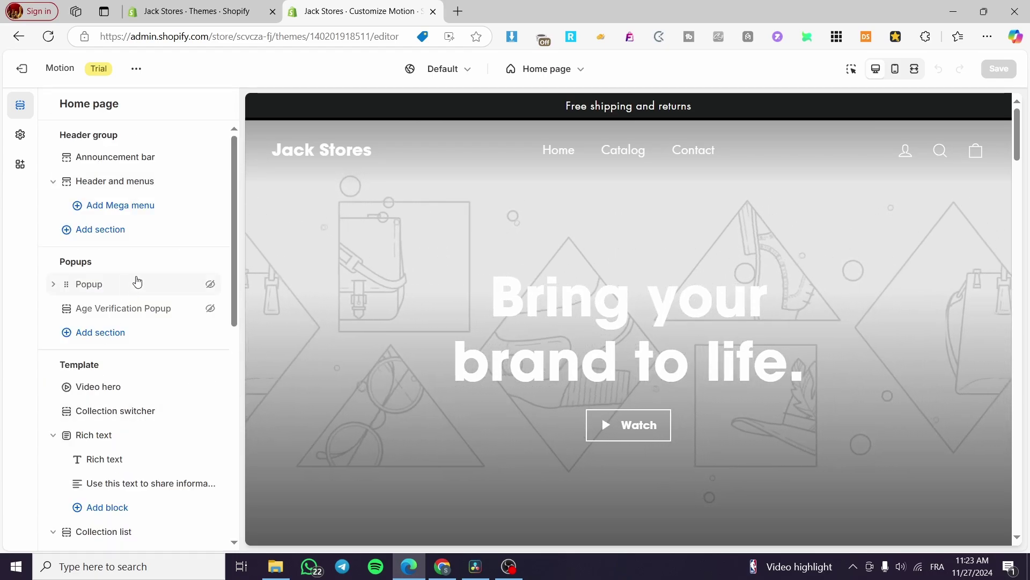
{"action": "mouse_move", "coordinate": [85, 269]}
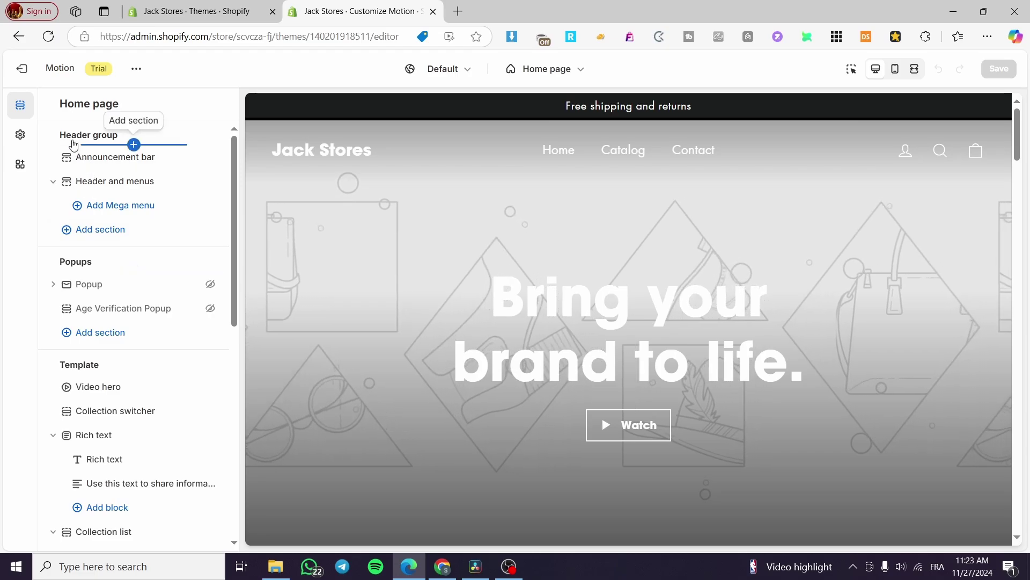
{"action": "scroll", "coordinate": [118, 285], "scroll_direction": "down", "scroll_amount": 9}
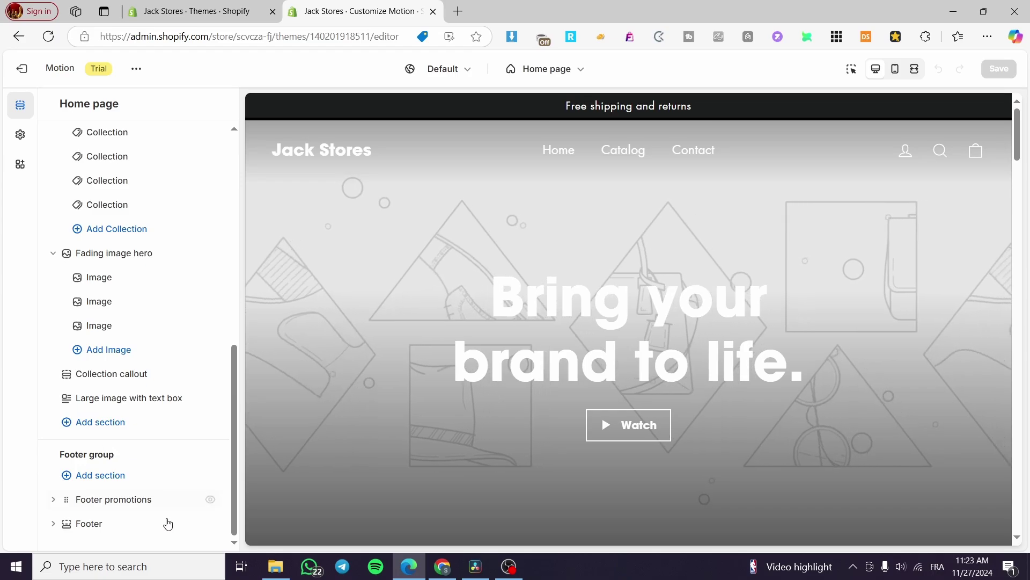
{"action": "scroll", "coordinate": [771, 373], "scroll_direction": "down", "scroll_amount": 10}
{"action": "left_click_drag", "start_coordinate": [1016, 236], "coordinate": [962, 501]}
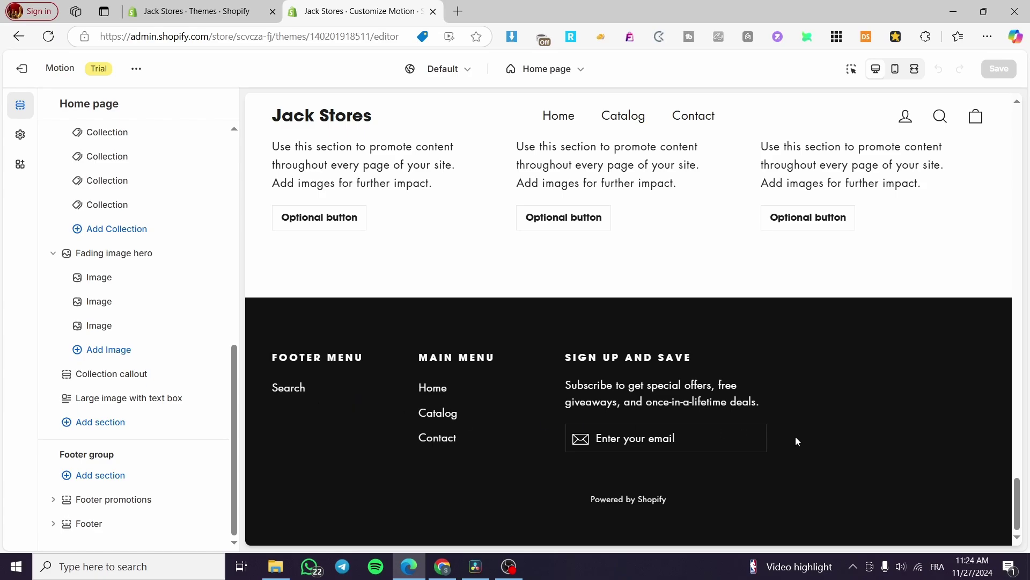
{"action": "scroll", "coordinate": [540, 414], "scroll_direction": "up", "scroll_amount": 5}
{"action": "scroll", "coordinate": [444, 476], "scroll_direction": "down", "scroll_amount": 5}
{"action": "left_click_drag", "start_coordinate": [1018, 519], "coordinate": [1018, 129]}
{"action": "scroll", "coordinate": [134, 269], "scroll_direction": "up", "scroll_amount": 10}
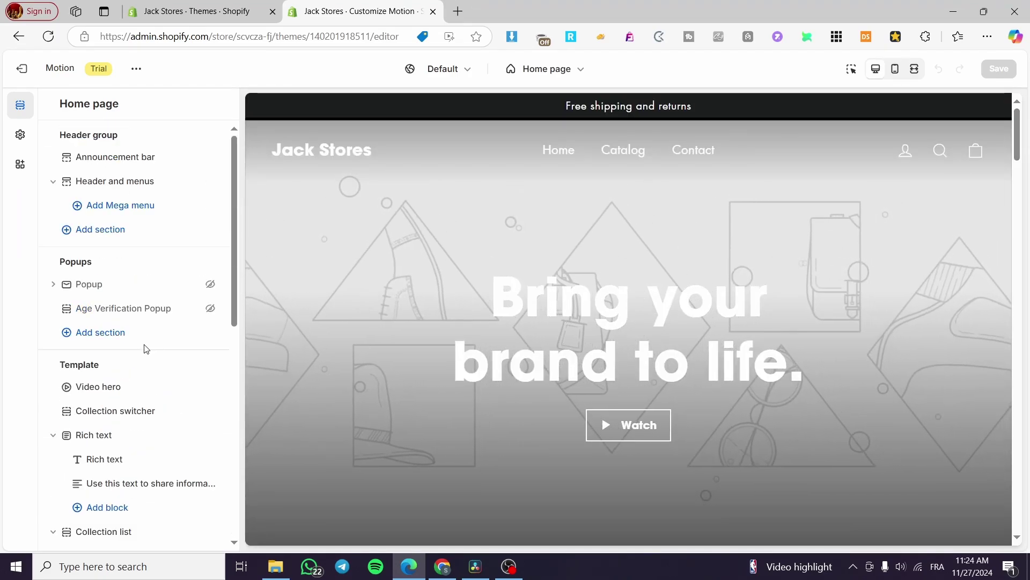
Allow users to close the announcement in the Announcement bar section and check the link destinations available for it
{"action": "left_click", "coordinate": [83, 160]}
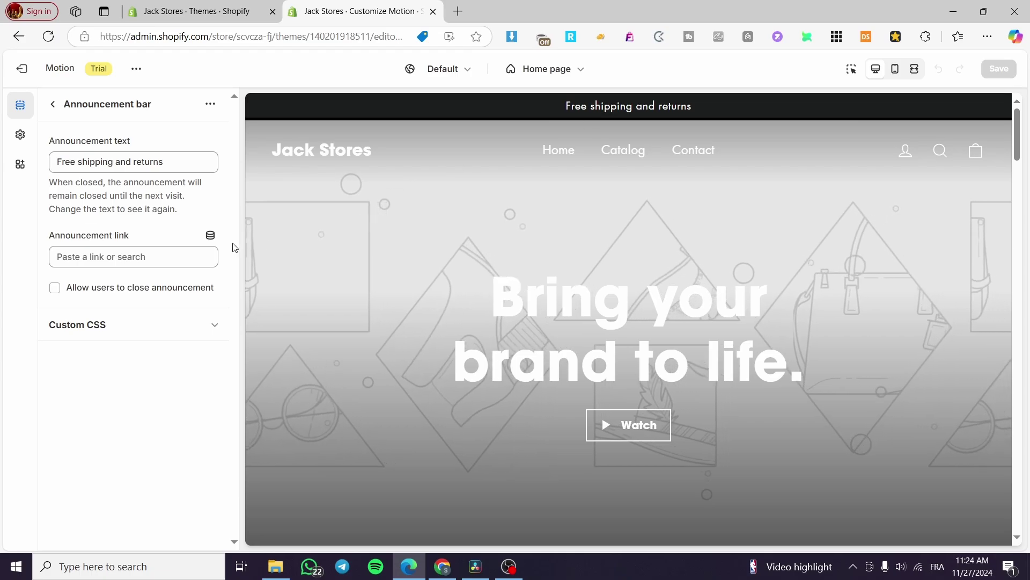
{"action": "left_click", "coordinate": [155, 263]}
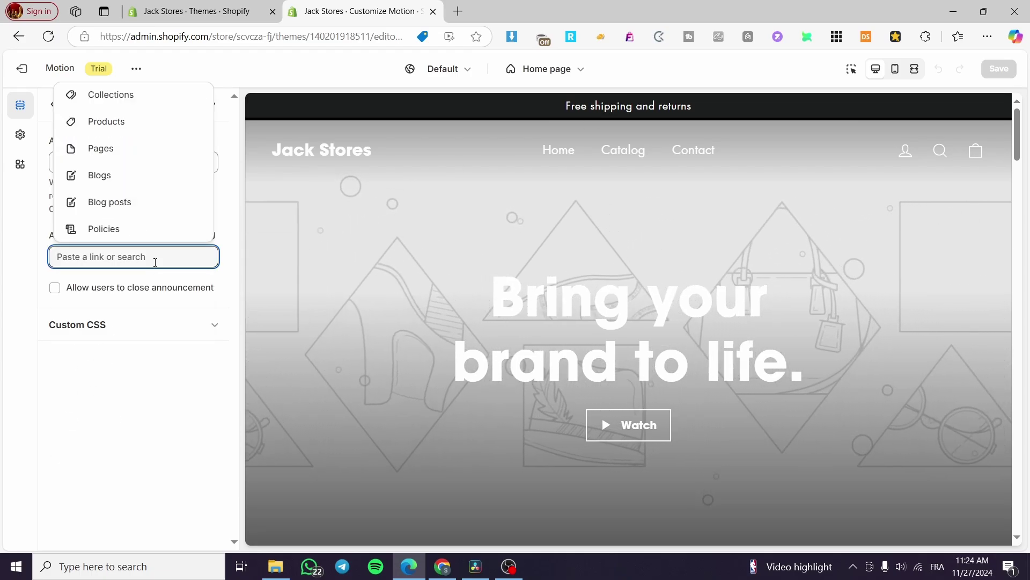
{"action": "left_click", "coordinate": [195, 288]}
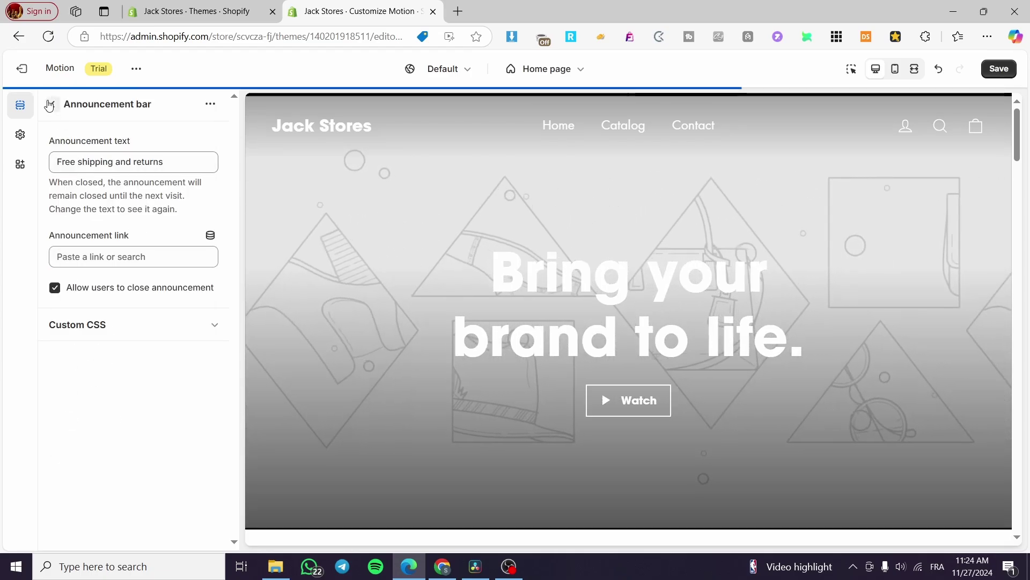
{"action": "left_click", "coordinate": [51, 103]}
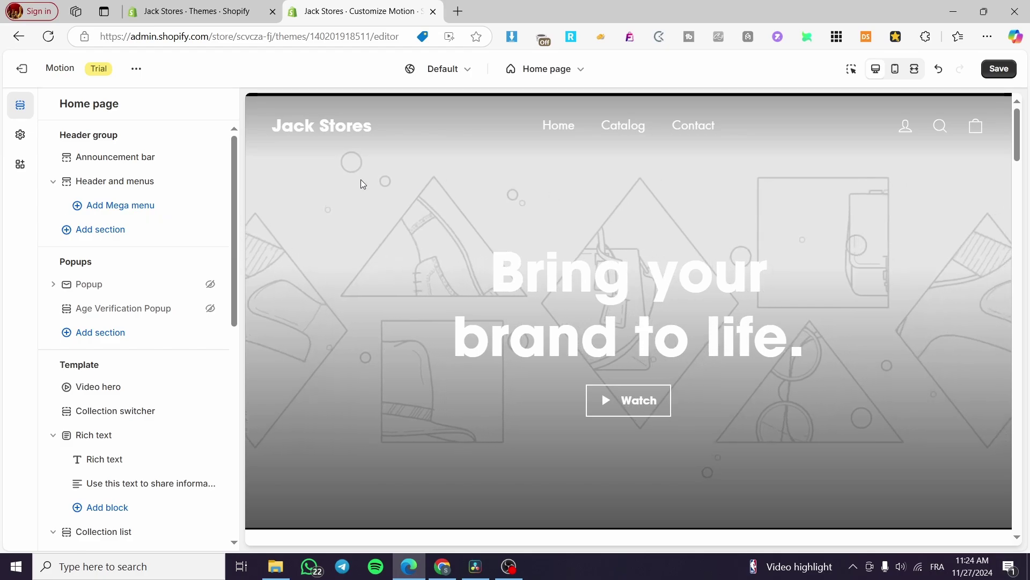
{"action": "left_click", "coordinate": [130, 162]}
{"action": "left_click", "coordinate": [168, 257]}
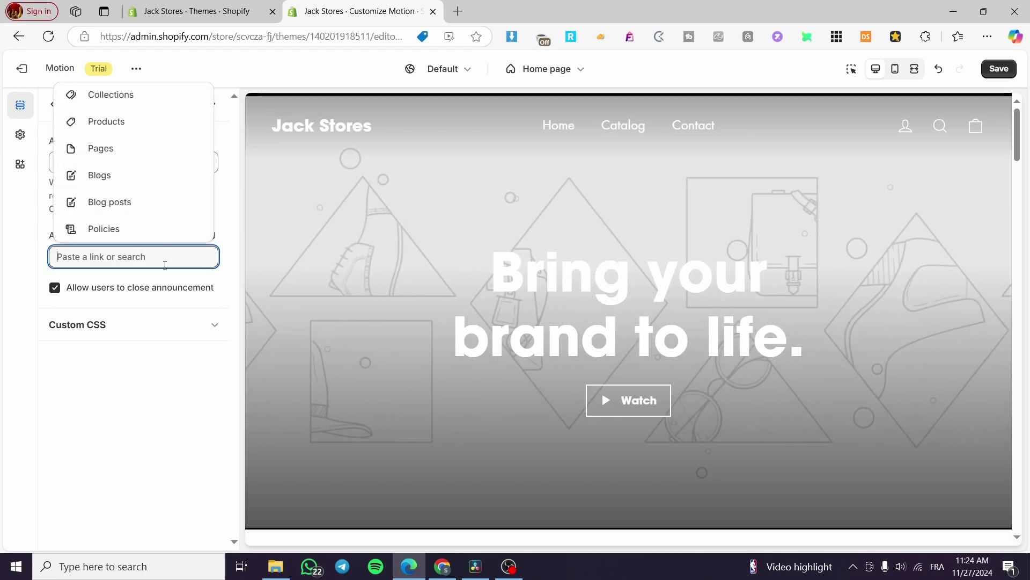
{"action": "left_click", "coordinate": [119, 344]}
{"action": "left_click", "coordinate": [51, 103]}
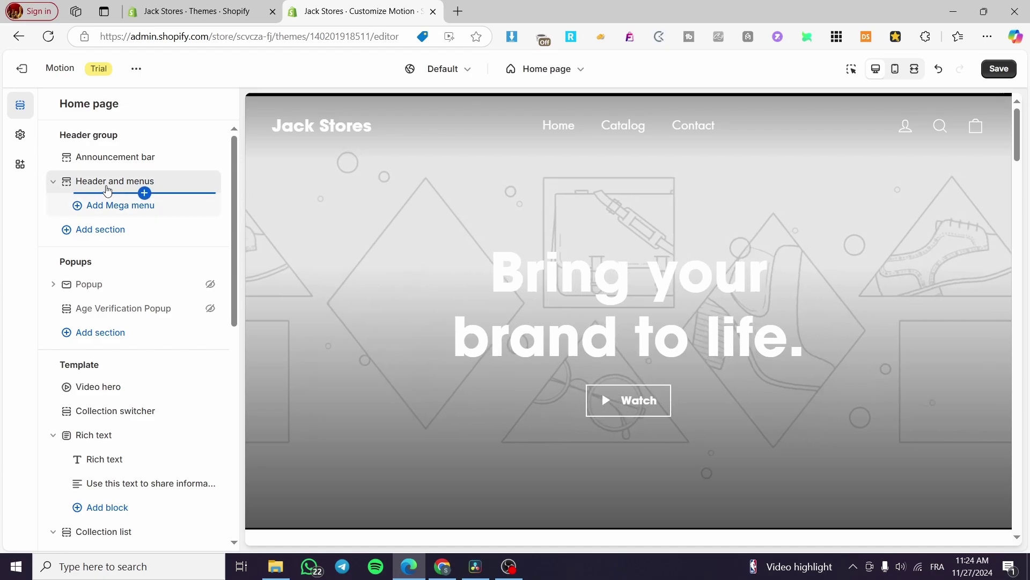
Add a Mega menu block under Header and menus and review its menu item and promotion settings
{"action": "left_click", "coordinate": [52, 183]}
{"action": "left_click", "coordinate": [54, 183]}
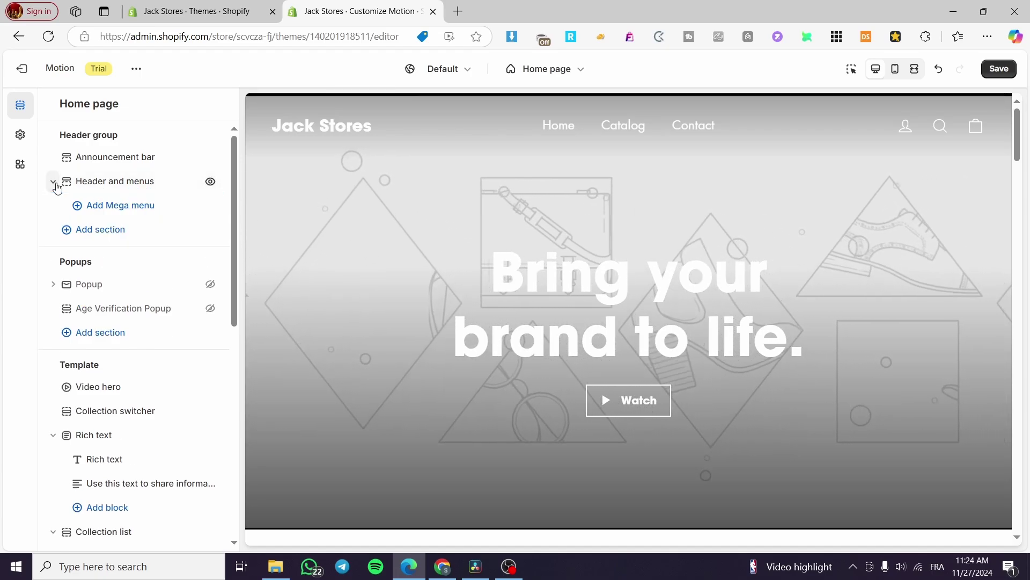
{"action": "left_click", "coordinate": [111, 215]}
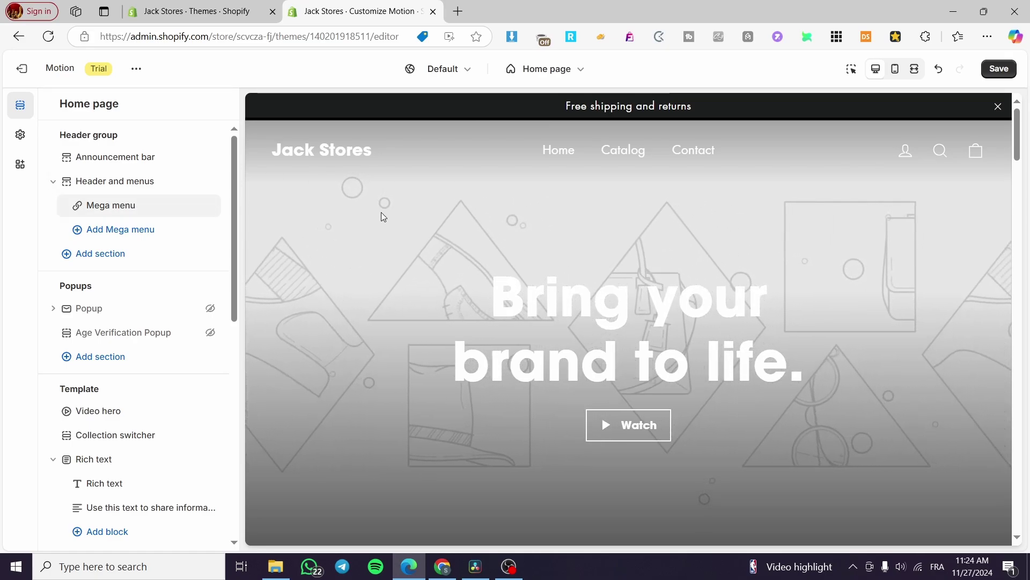
{"action": "left_click", "coordinate": [101, 232]}
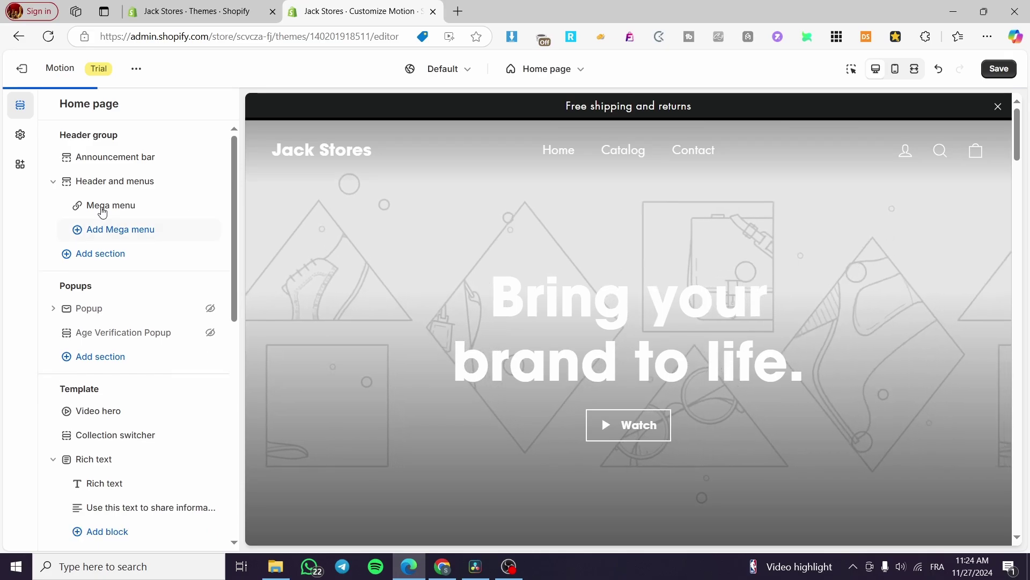
{"action": "left_click", "coordinate": [102, 209]}
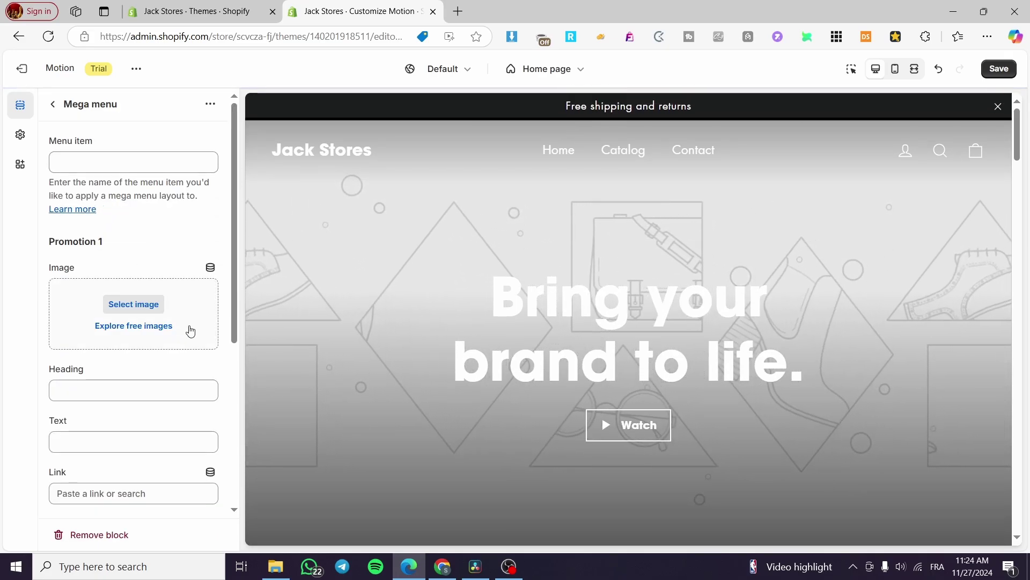
{"action": "scroll", "coordinate": [149, 310], "scroll_direction": "down", "scroll_amount": 5}
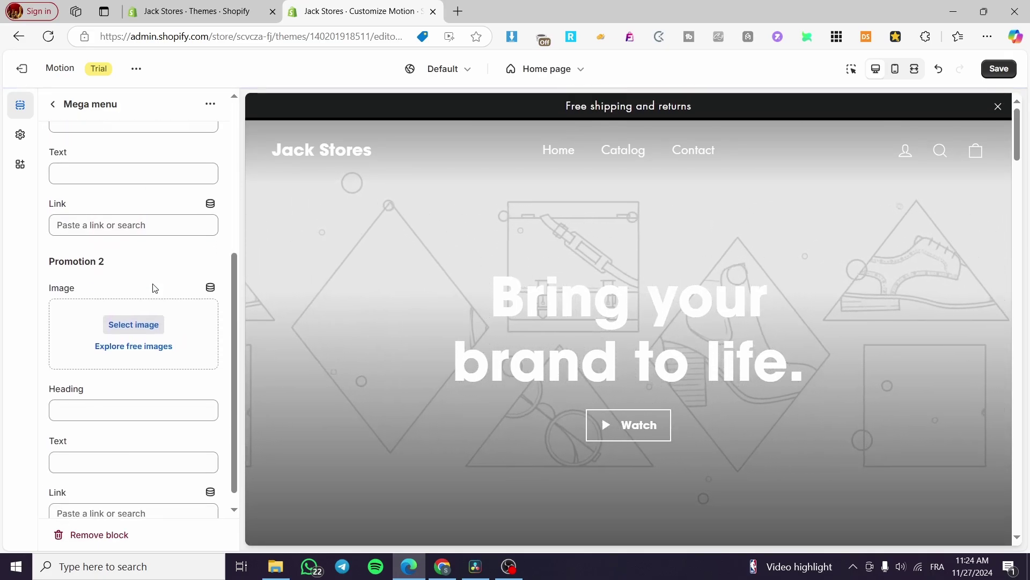
{"action": "scroll", "coordinate": [75, 282], "scroll_direction": "down", "scroll_amount": 1}
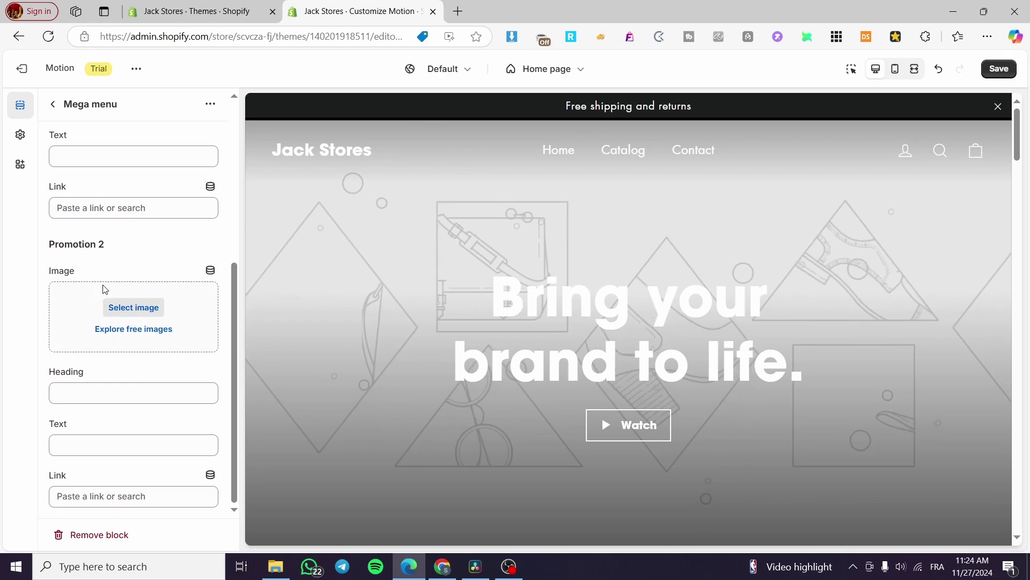
{"action": "scroll", "coordinate": [89, 325], "scroll_direction": "up", "scroll_amount": 5}
{"action": "scroll", "coordinate": [92, 281], "scroll_direction": "down", "scroll_amount": 5}
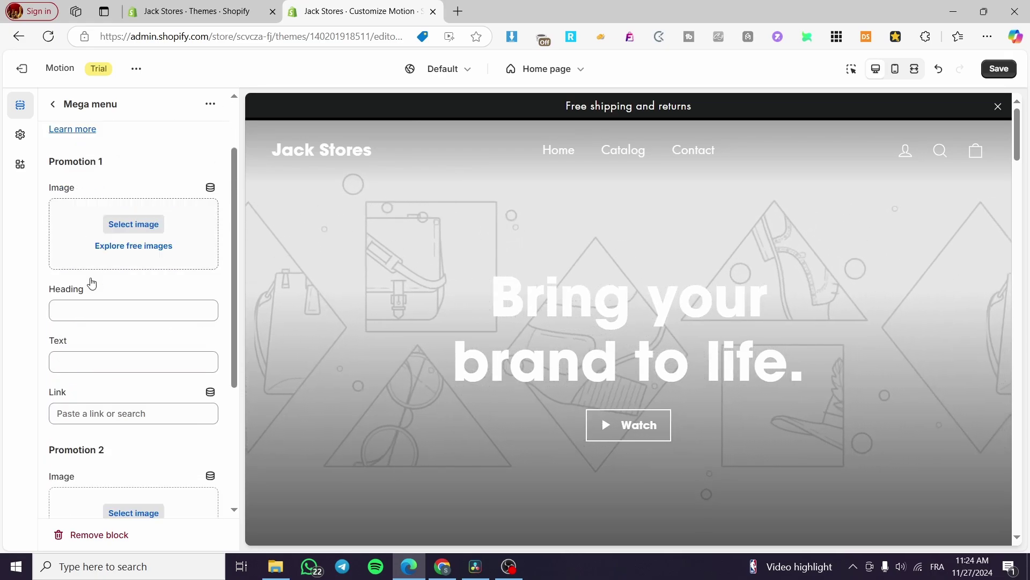
{"action": "scroll", "coordinate": [156, 290], "scroll_direction": "up", "scroll_amount": 5}
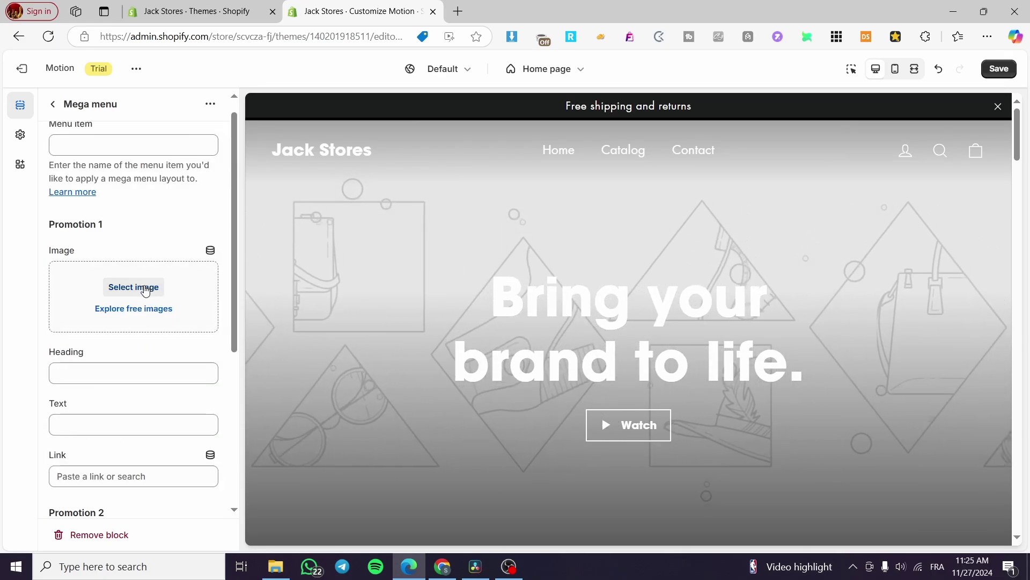
Set Accessyourwebsitehere_1 as the Promotion 1 image of the Mega menu block and look over its remaining fields
{"action": "left_click", "coordinate": [144, 286]}
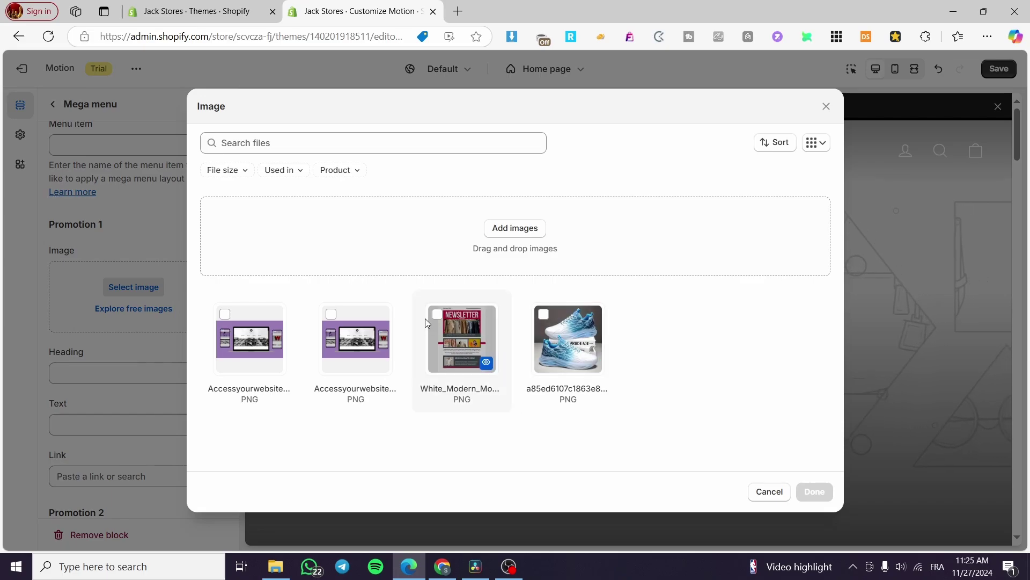
{"action": "left_click", "coordinate": [826, 494]}
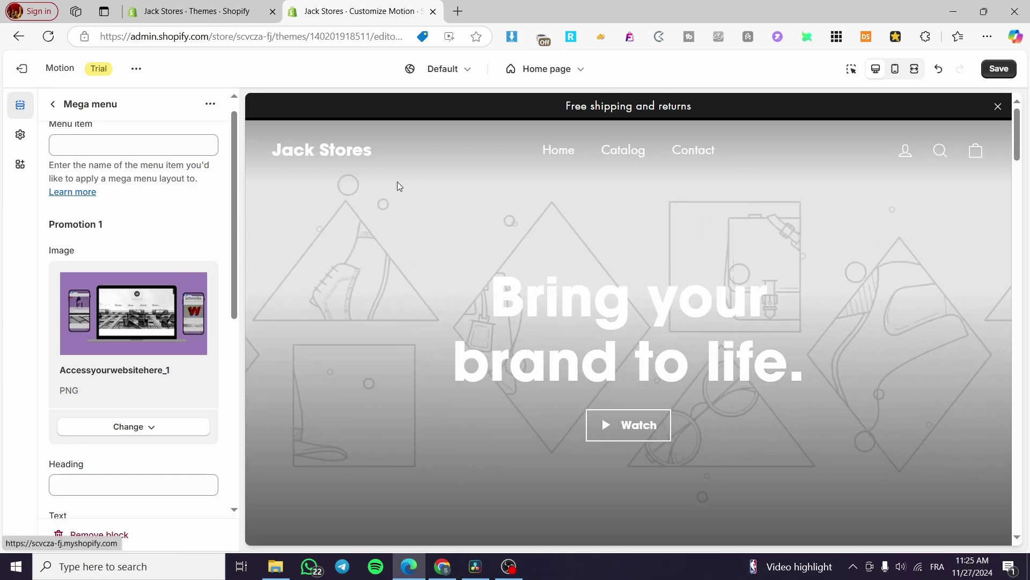
{"action": "scroll", "coordinate": [149, 306], "scroll_direction": "down", "scroll_amount": 7}
{"action": "scroll", "coordinate": [147, 335], "scroll_direction": "up", "scroll_amount": 5}
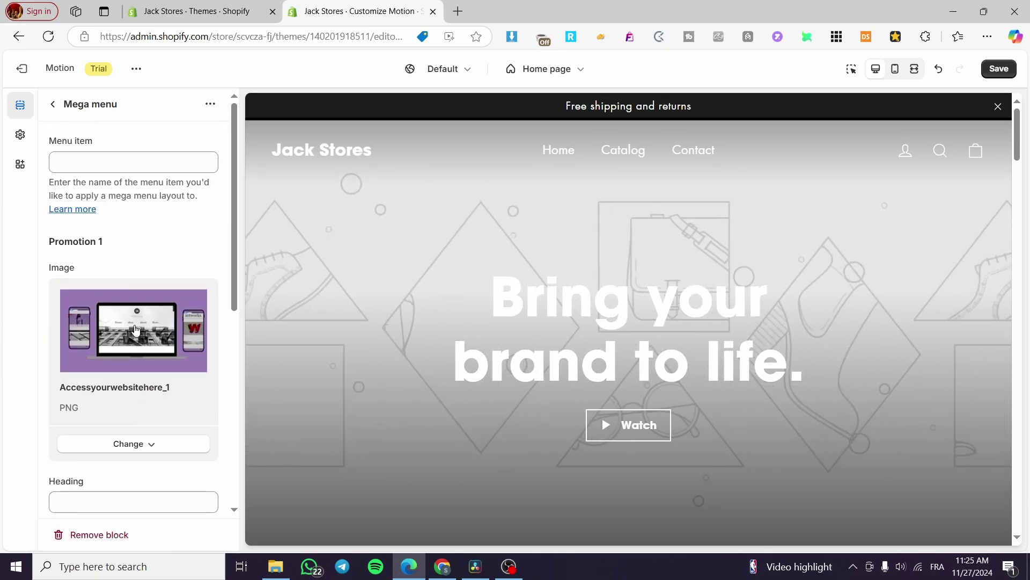
{"action": "scroll", "coordinate": [123, 268], "scroll_direction": "down", "scroll_amount": 4}
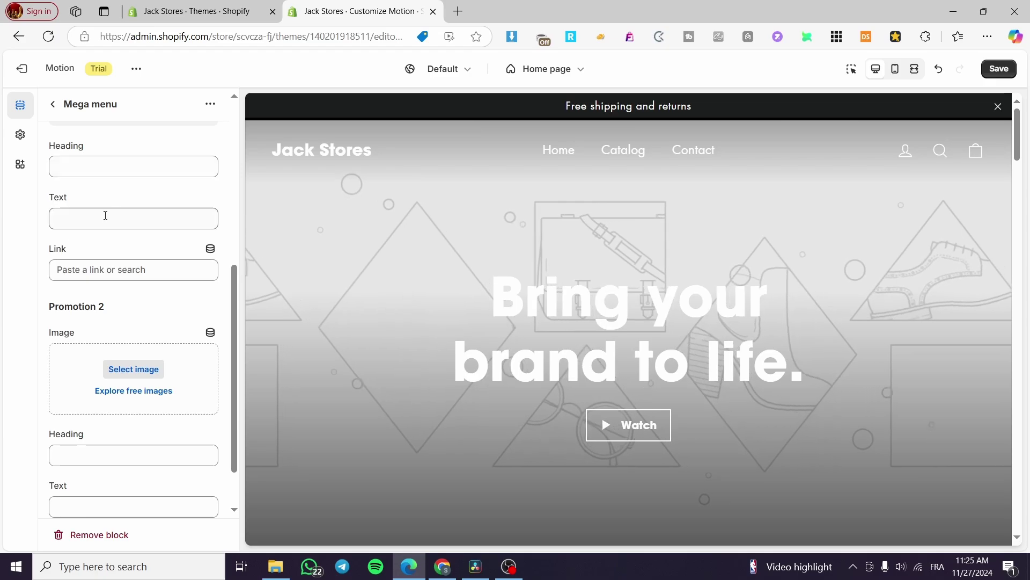
{"action": "scroll", "coordinate": [108, 231], "scroll_direction": "down", "scroll_amount": 1}
{"action": "scroll", "coordinate": [127, 433], "scroll_direction": "up", "scroll_amount": 10}
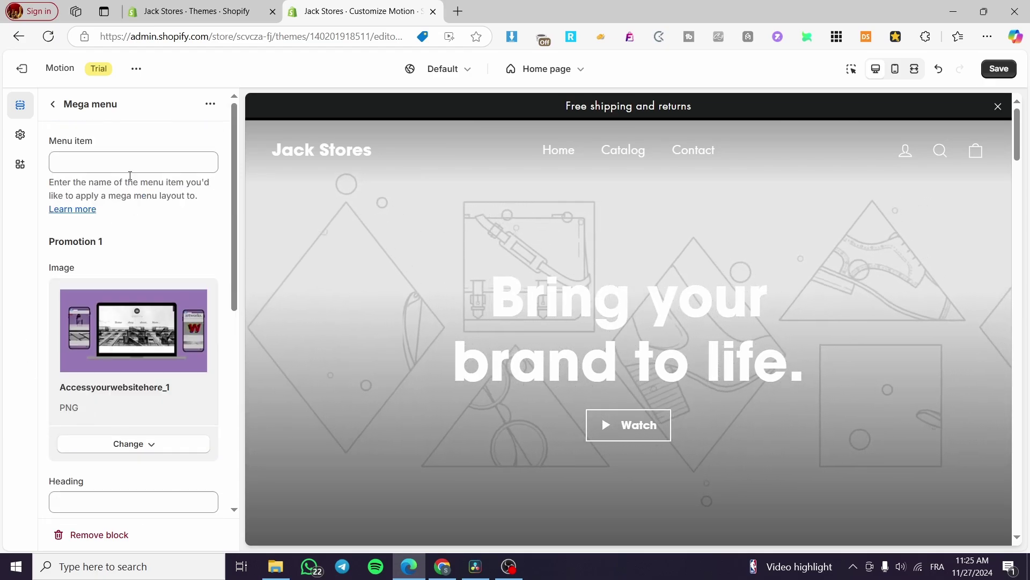
{"action": "left_click", "coordinate": [55, 107]}
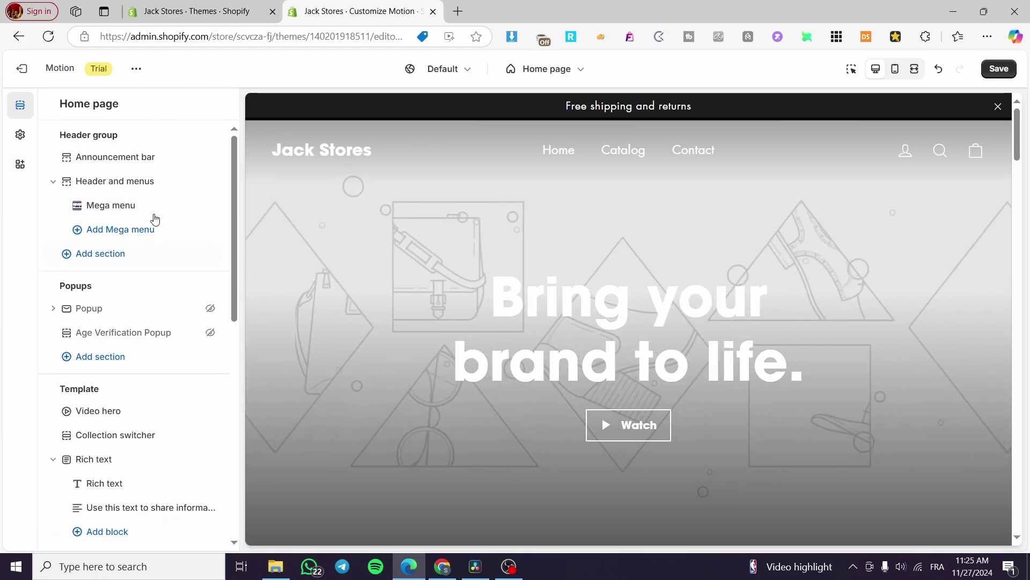
Add a Scrolling text section to the header group
{"action": "left_click", "coordinate": [107, 256]}
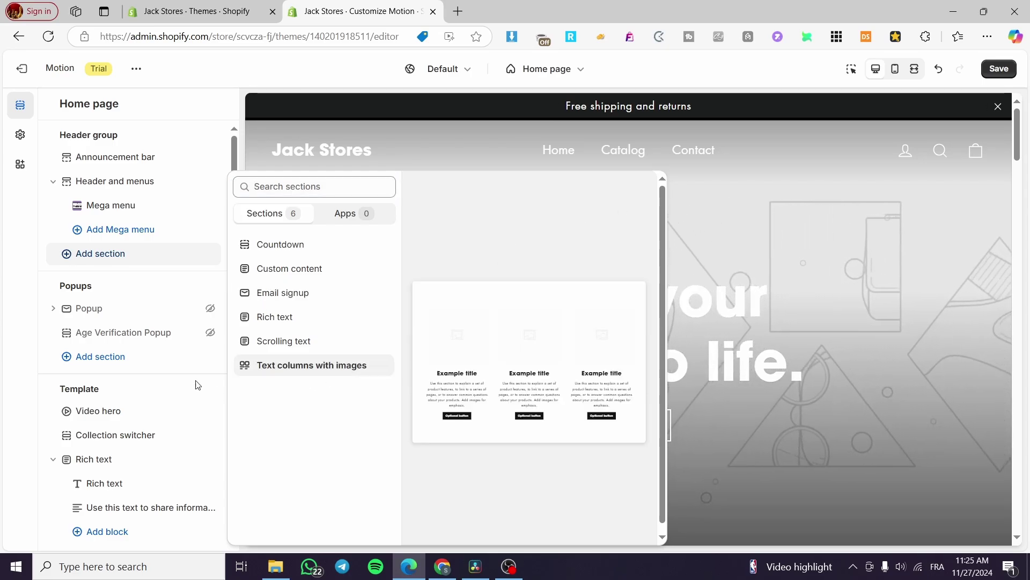
{"action": "left_click", "coordinate": [303, 350]}
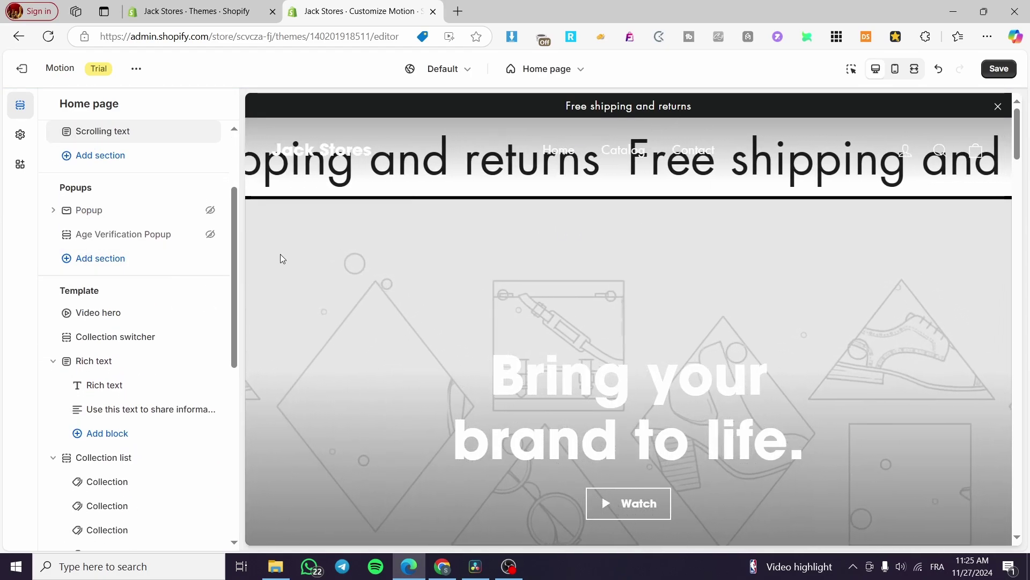
Remove the Scrolling text section and the Mega menu block from the header group
{"action": "scroll", "coordinate": [171, 231], "scroll_direction": "up", "scroll_amount": 2}
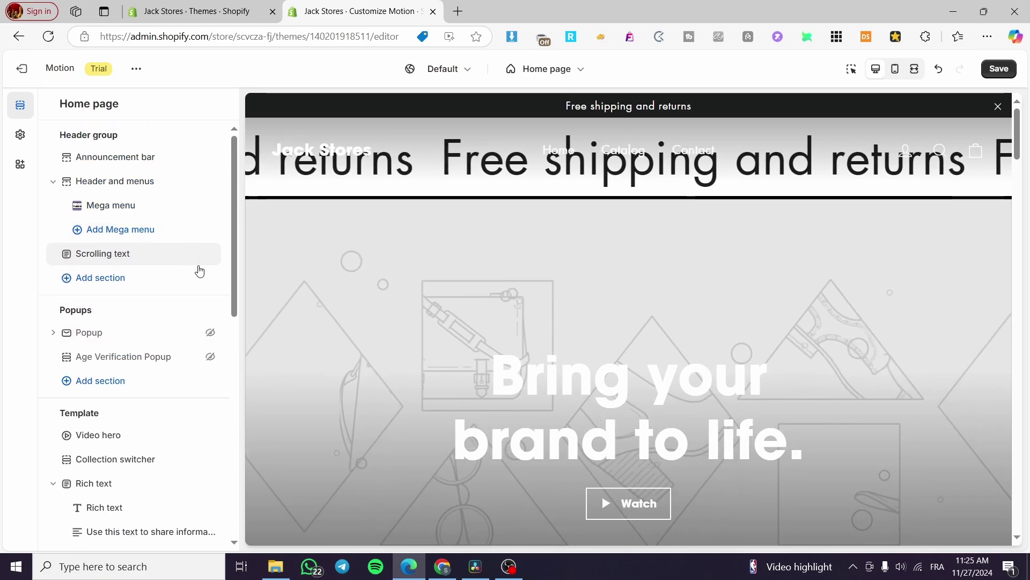
{"action": "left_click", "coordinate": [192, 257]}
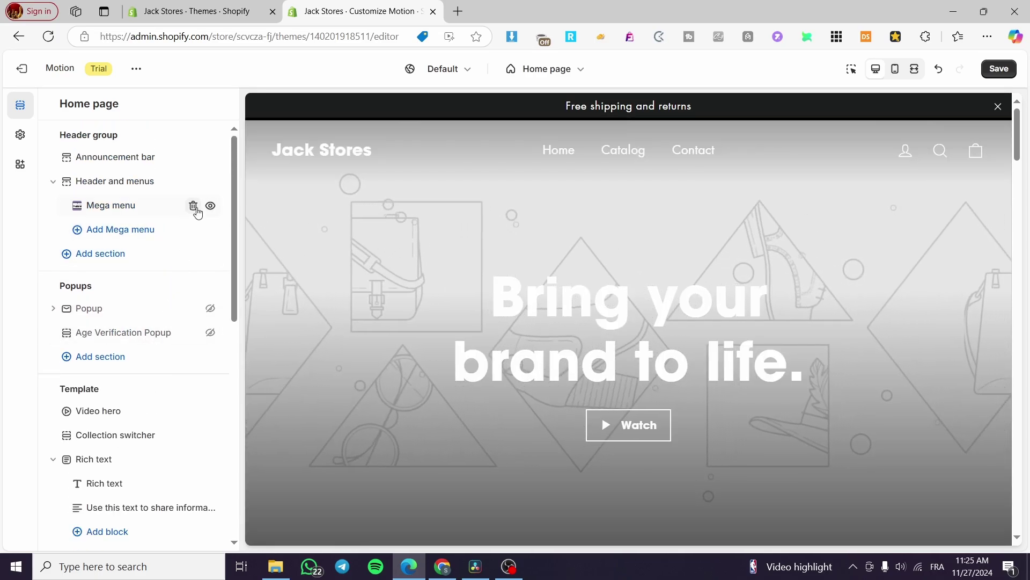
{"action": "left_click", "coordinate": [193, 206]}
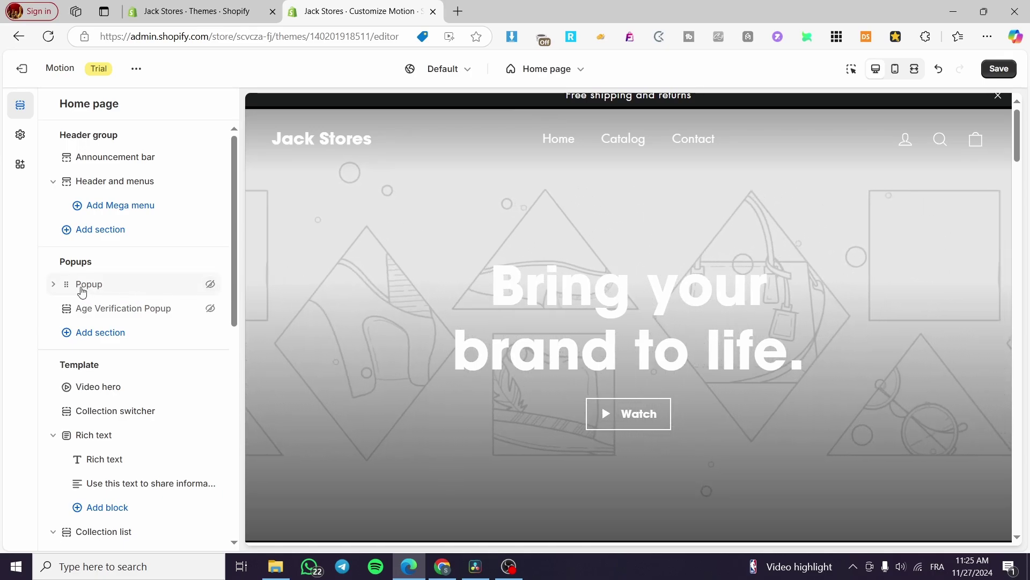
Review the Popup section's settings, including delay, frequency, content, image, newsletter and button options
{"action": "left_click", "coordinate": [88, 287]}
{"action": "scroll", "coordinate": [110, 282], "scroll_direction": "down", "scroll_amount": 10}
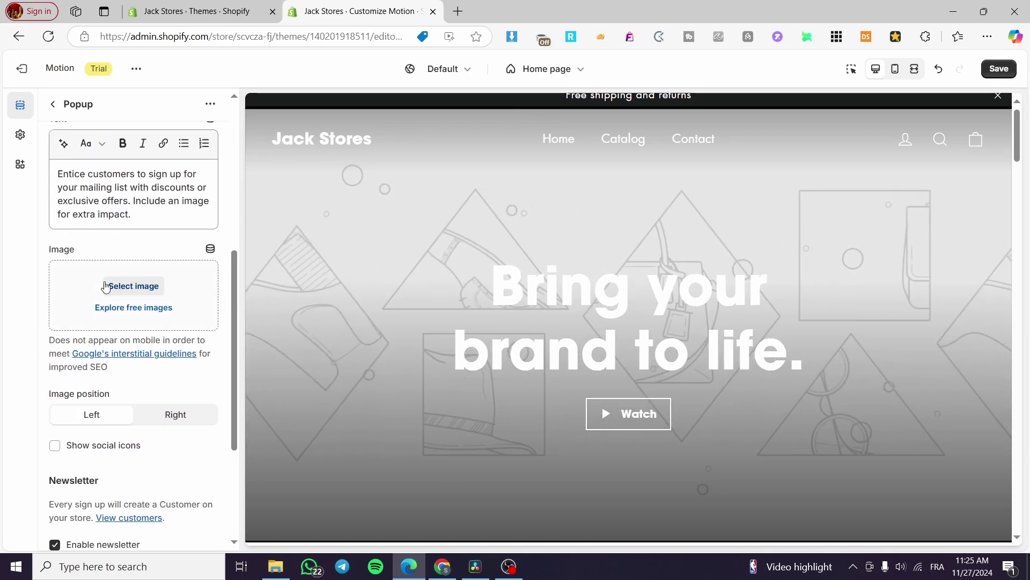
{"action": "scroll", "coordinate": [111, 279], "scroll_direction": "up", "scroll_amount": 4}
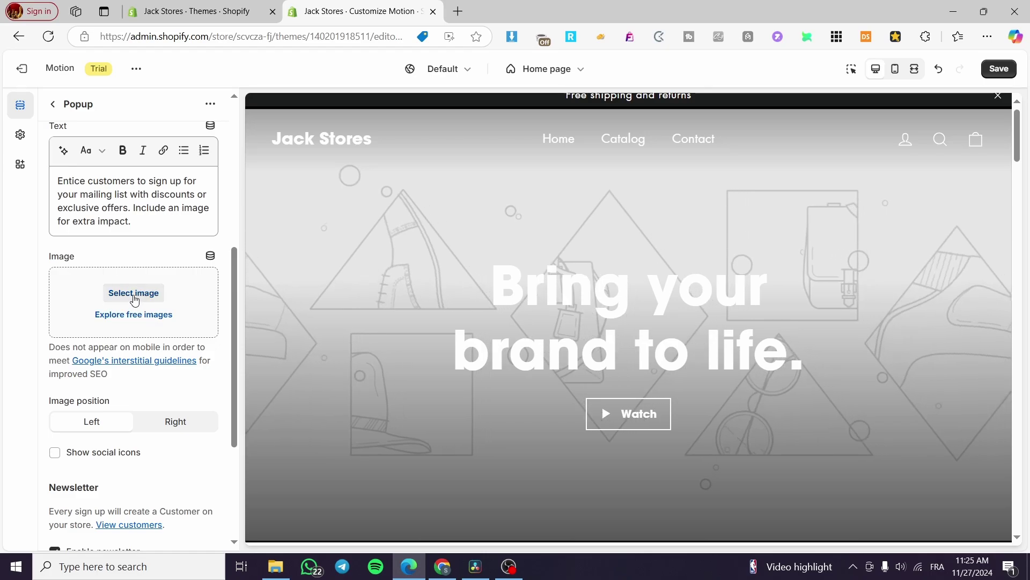
{"action": "scroll", "coordinate": [156, 320], "scroll_direction": "down", "scroll_amount": 4}
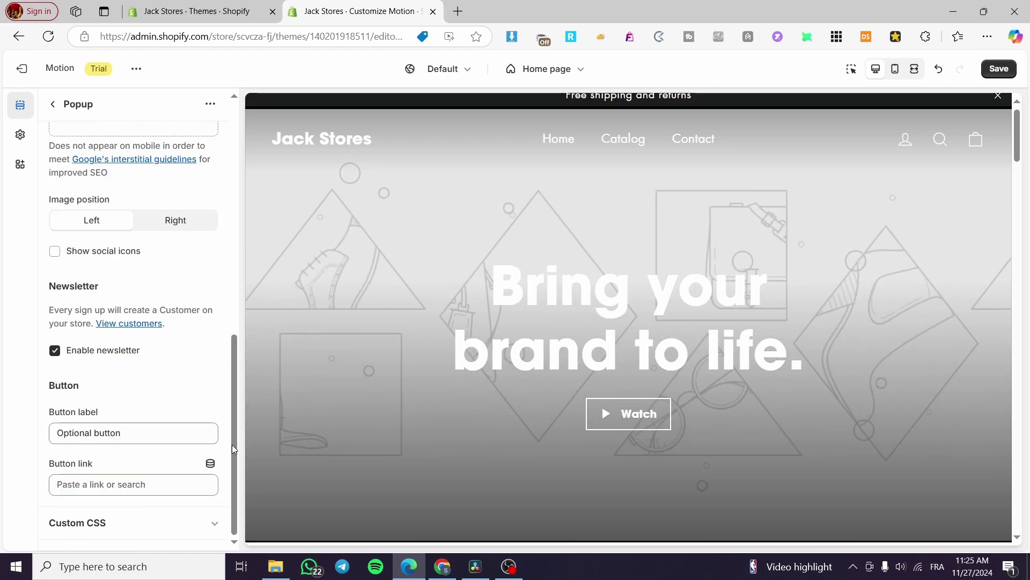
{"action": "scroll", "coordinate": [92, 338], "scroll_direction": "up", "scroll_amount": 9}
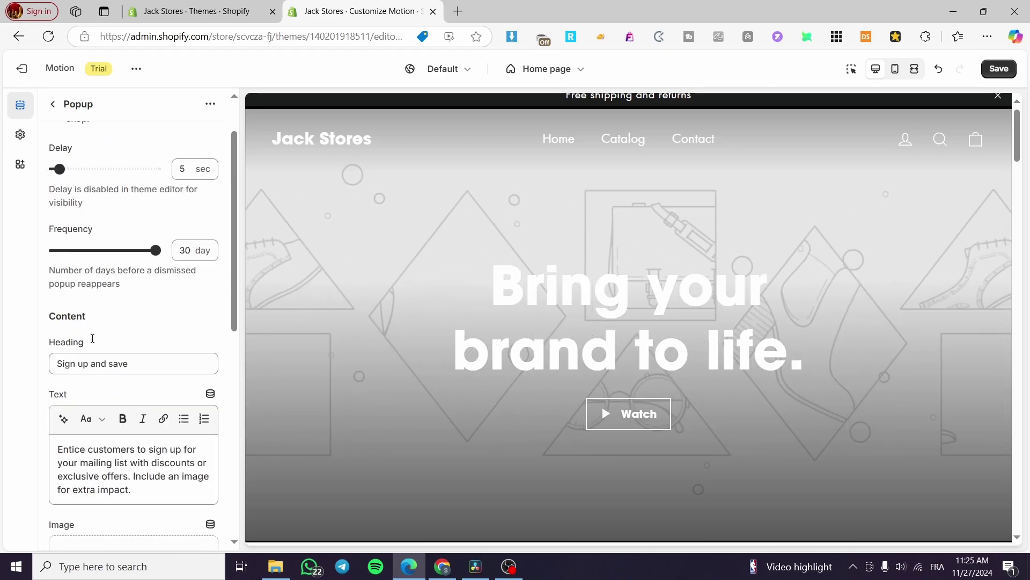
{"action": "left_click", "coordinate": [53, 105]}
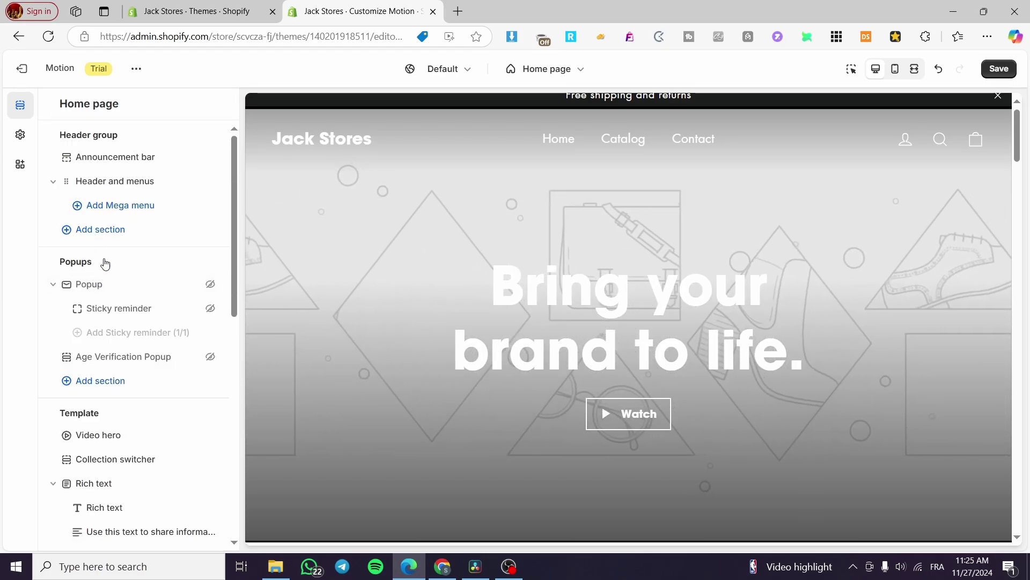
Collapse the Popup section, preview the Age Verification Popup and hide it again
{"action": "left_click", "coordinate": [53, 284]}
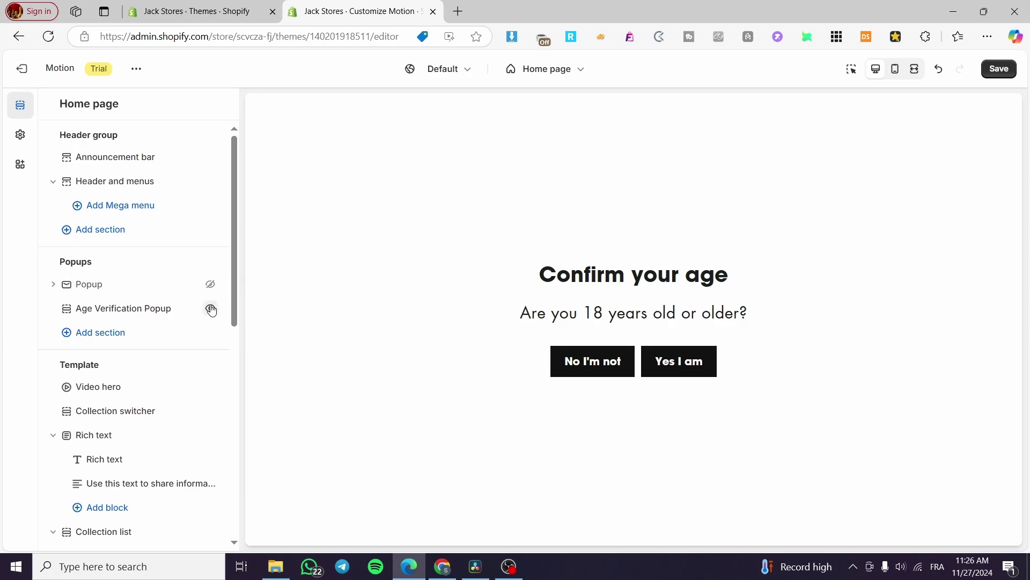
{"action": "left_click", "coordinate": [210, 310]}
Examine the template's Video hero and Collection switcher sections in the section list and the page preview
{"action": "scroll", "coordinate": [156, 364], "scroll_direction": "down", "scroll_amount": 2}
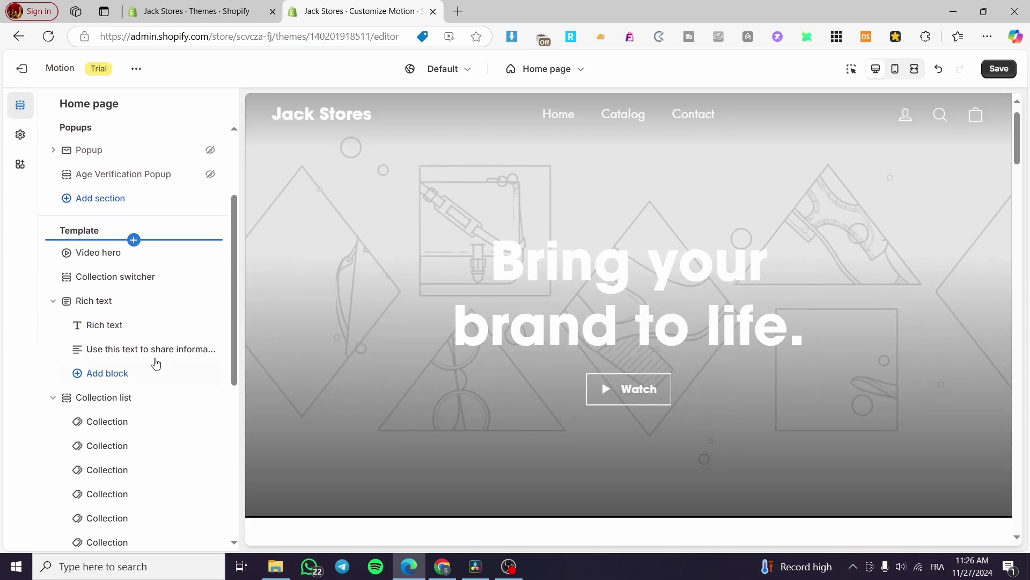
{"action": "left_click_drag", "start_coordinate": [100, 258], "coordinate": [99, 242]}
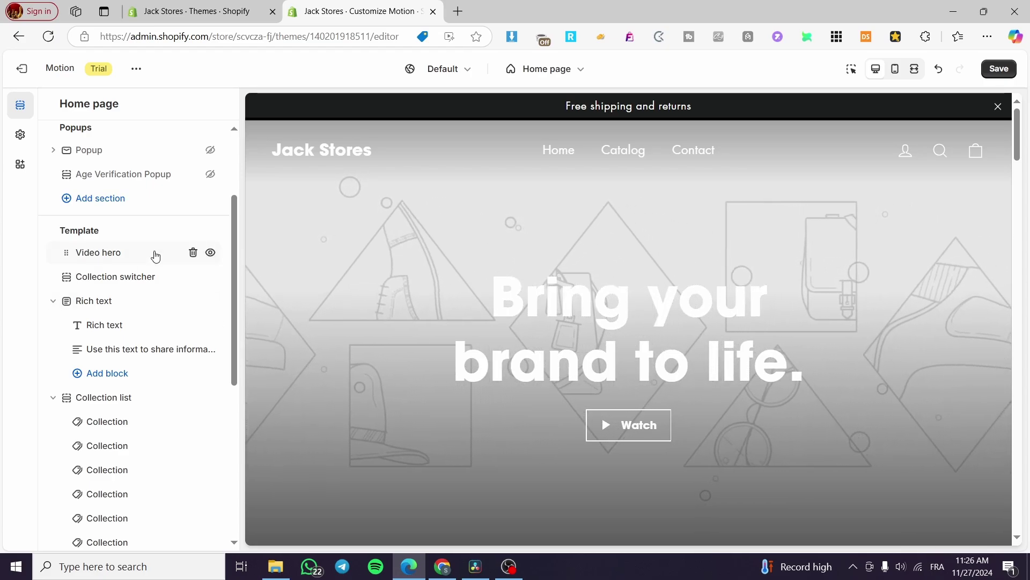
{"action": "scroll", "coordinate": [859, 395], "scroll_direction": "down", "scroll_amount": 3}
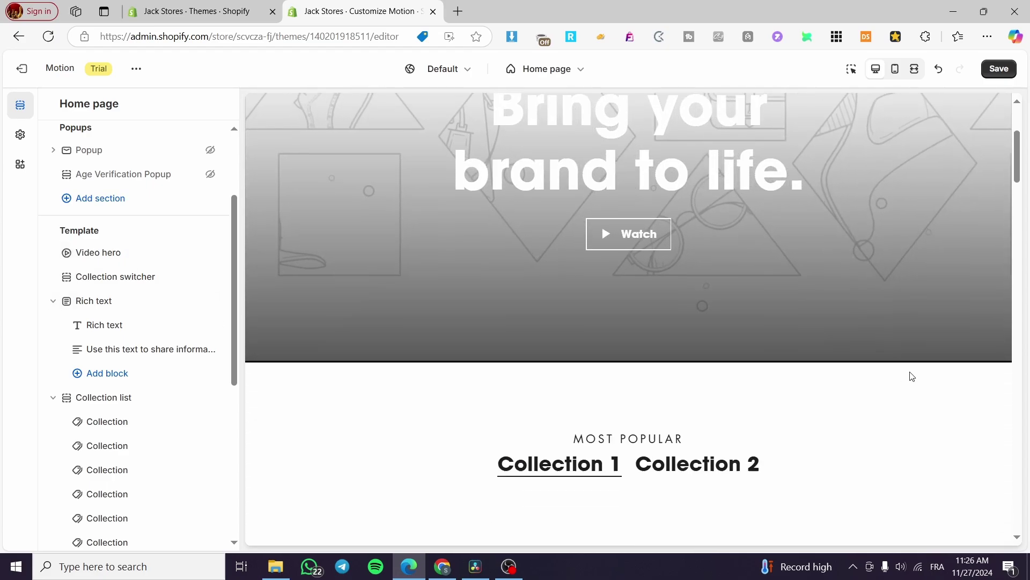
{"action": "scroll", "coordinate": [913, 375], "scroll_direction": "up", "scroll_amount": 3}
{"action": "scroll", "coordinate": [924, 381], "scroll_direction": "up", "scroll_amount": 1}
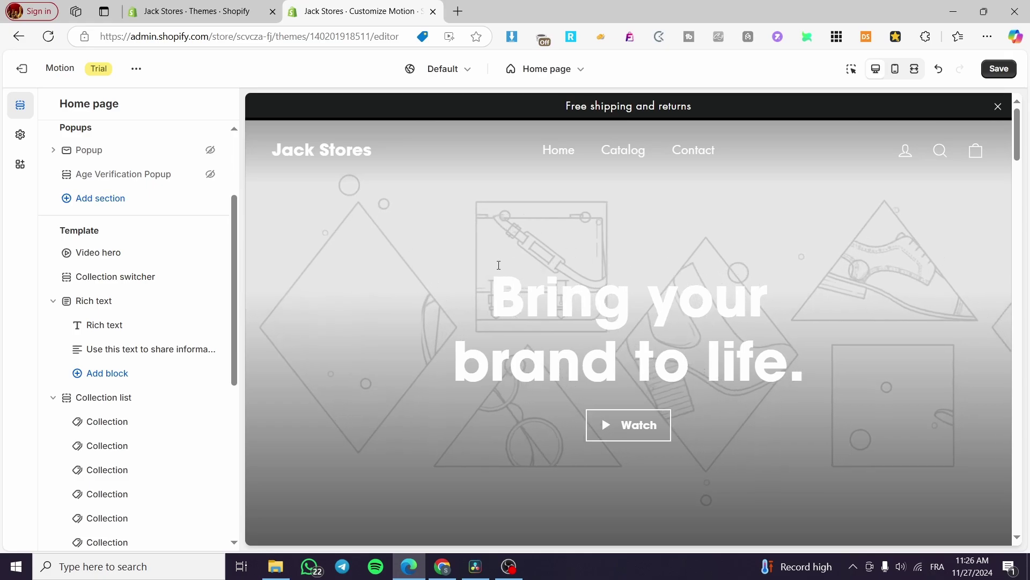
Open the Collection switcher section's settings and preview switching between Collection 2 and Collection 1
{"action": "left_click", "coordinate": [98, 279]}
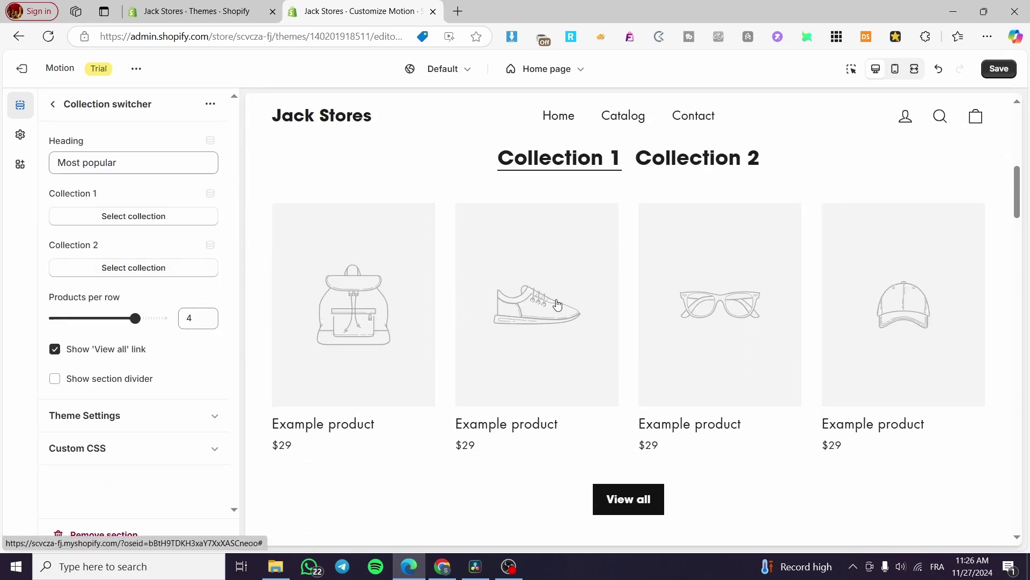
{"action": "left_click", "coordinate": [734, 155]}
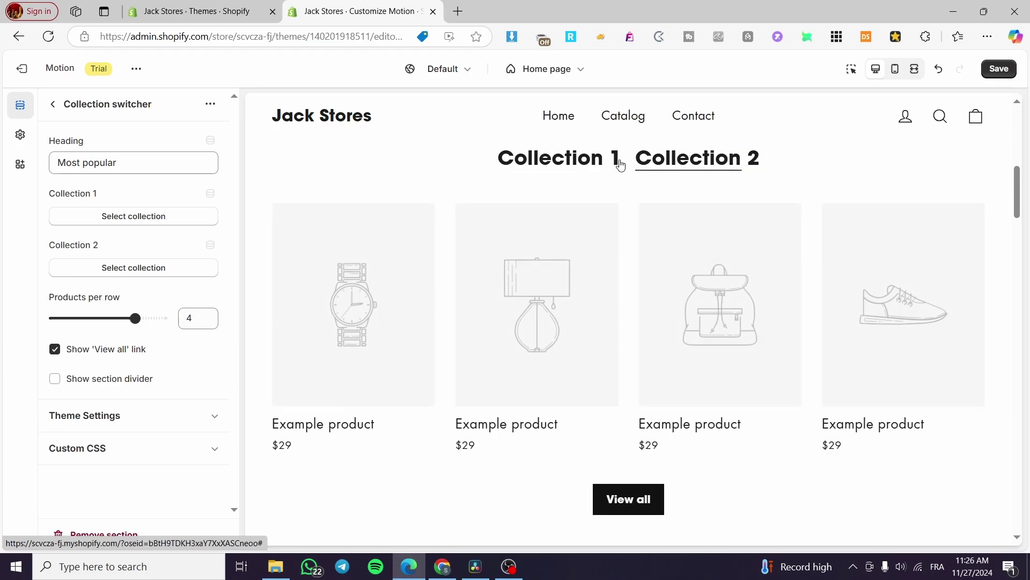
{"action": "left_click", "coordinate": [612, 159]}
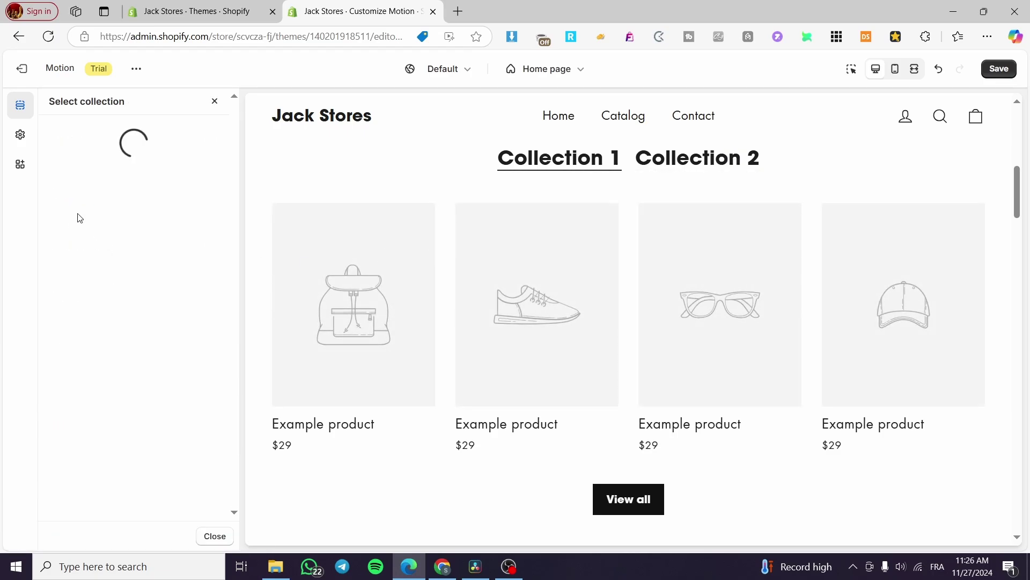
Try the Home page collection as Collection 1 of the Collection switcher, clear it, and return to the section list
{"action": "left_click", "coordinate": [86, 223]}
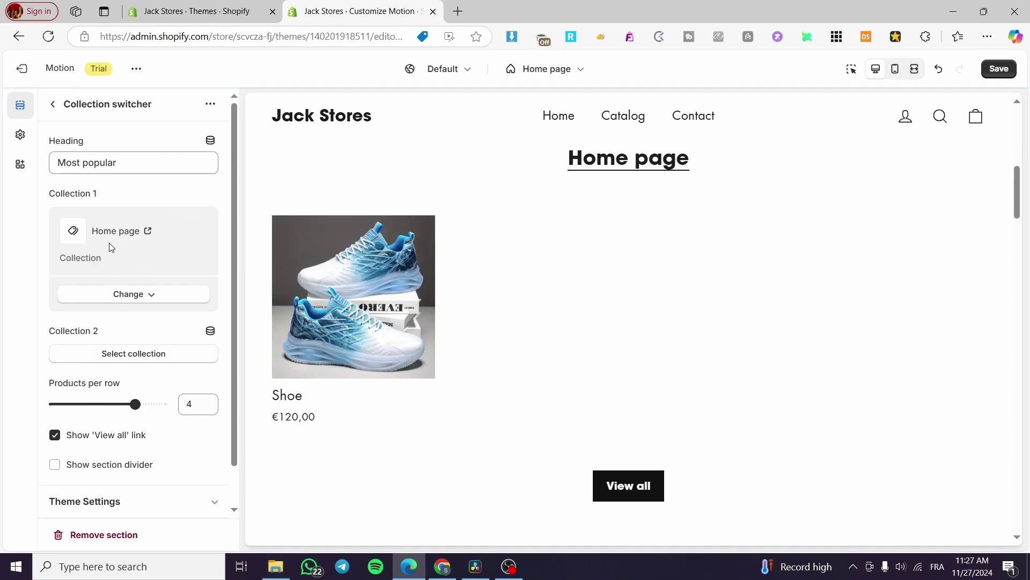
{"action": "left_click", "coordinate": [154, 346]}
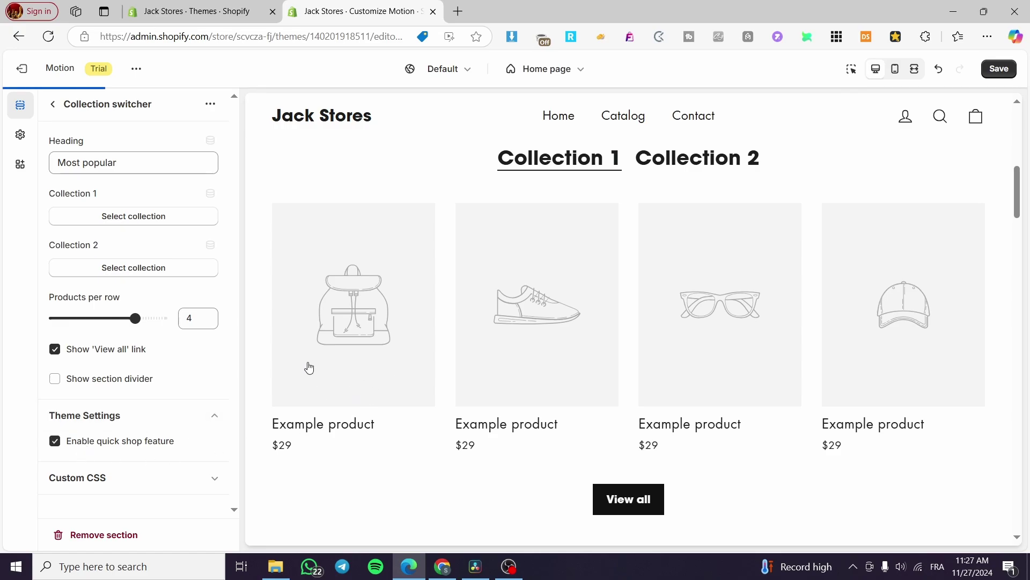
{"action": "scroll", "coordinate": [354, 366], "scroll_direction": "down", "scroll_amount": 1}
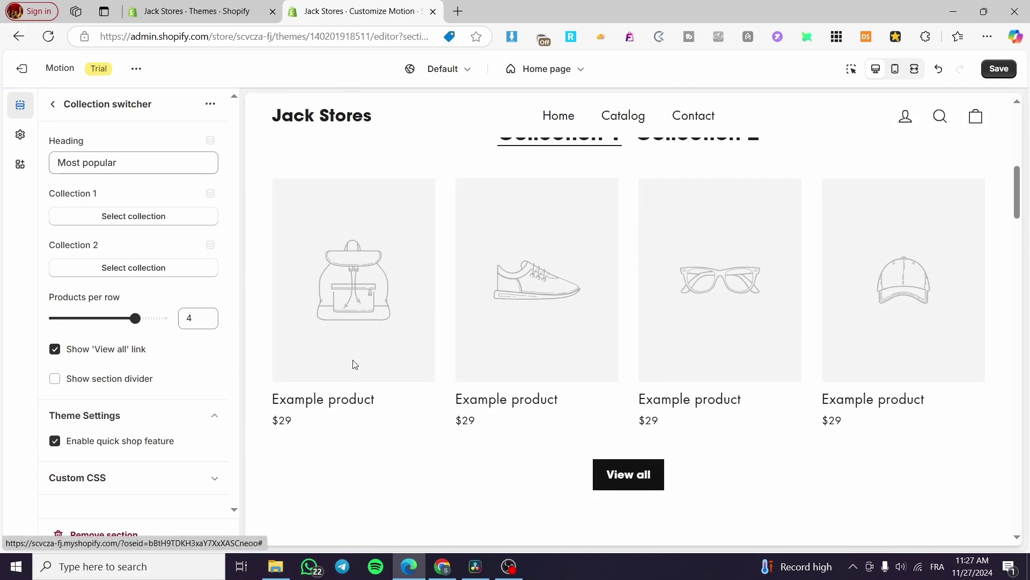
{"action": "left_click", "coordinate": [53, 104]}
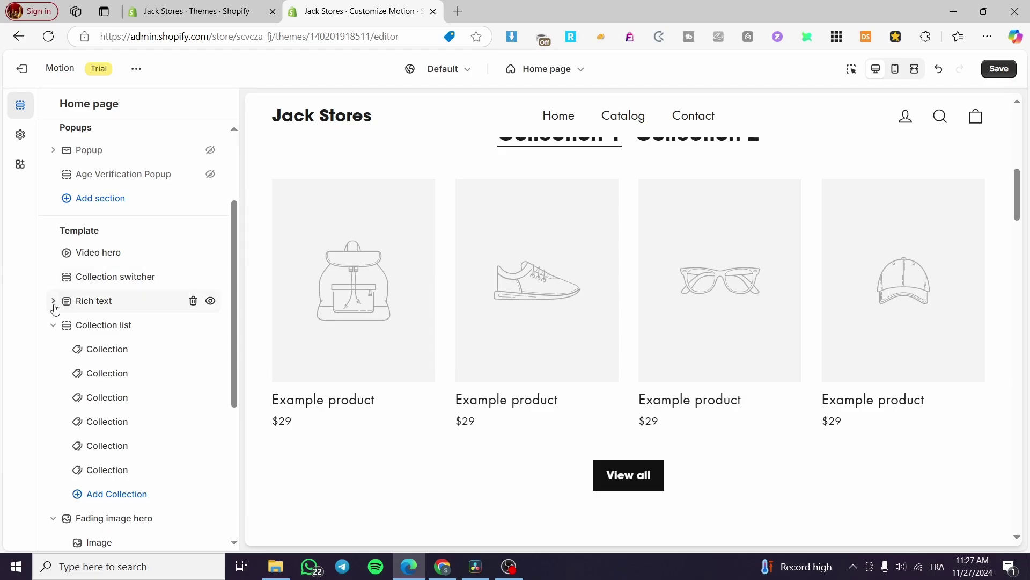
Examine the Rich text section's alignment, column and divider settings and its placement between neighbouring sections in the page preview
{"action": "left_click", "coordinate": [110, 307]}
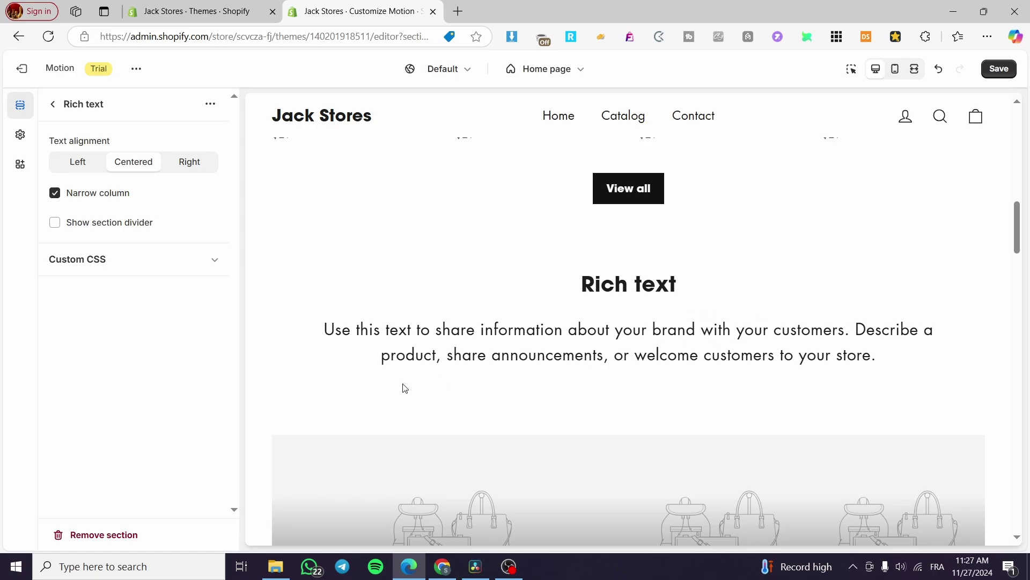
{"action": "scroll", "coordinate": [655, 336], "scroll_direction": "up", "scroll_amount": 7}
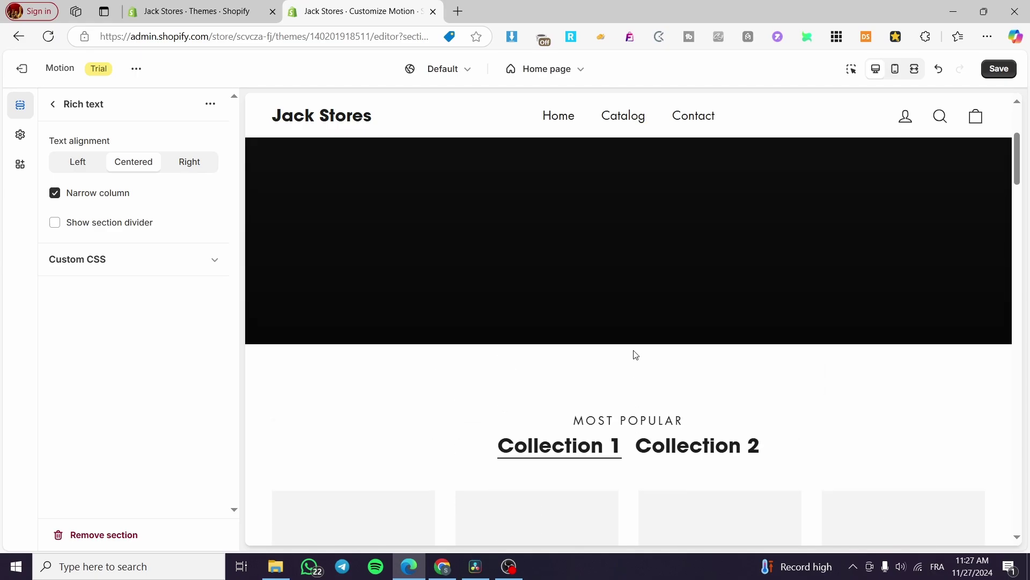
{"action": "scroll", "coordinate": [649, 340], "scroll_direction": "down", "scroll_amount": 8}
{"action": "scroll", "coordinate": [653, 335], "scroll_direction": "up", "scroll_amount": 5}
{"action": "scroll", "coordinate": [652, 335], "scroll_direction": "up", "scroll_amount": 5}
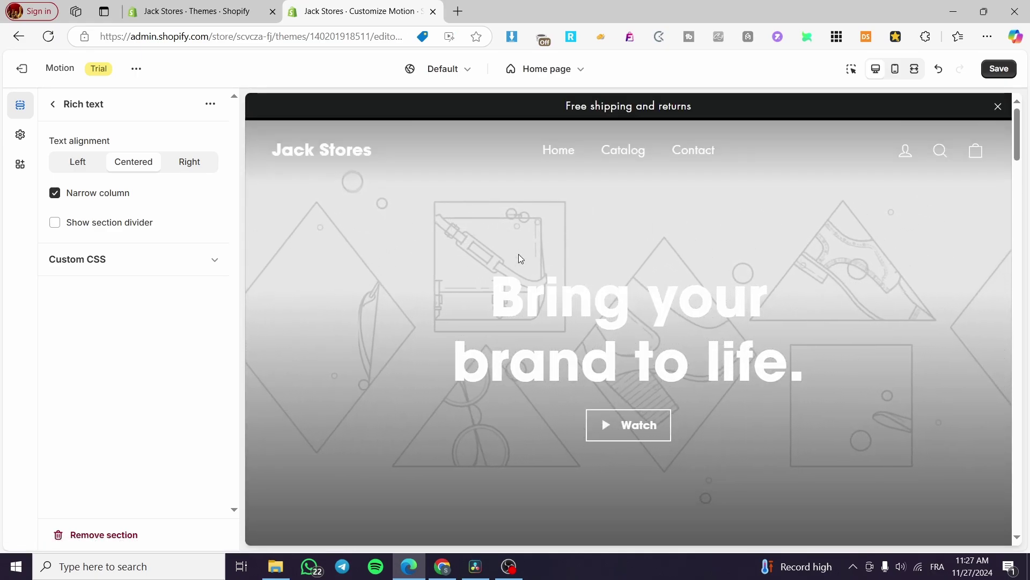
{"action": "scroll", "coordinate": [647, 250], "scroll_direction": "down", "scroll_amount": 5}
{"action": "scroll", "coordinate": [648, 250], "scroll_direction": "down", "scroll_amount": 5}
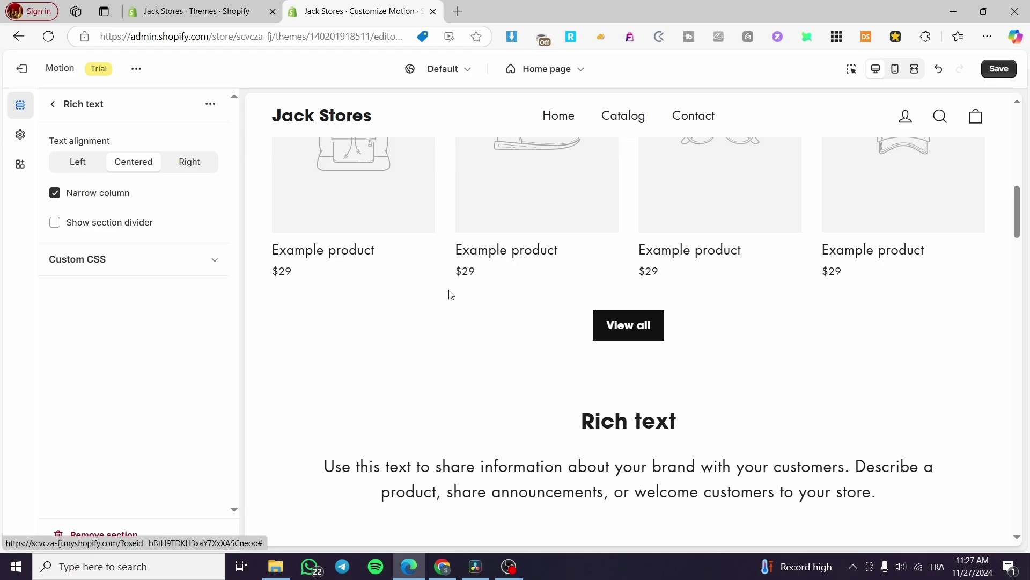
{"action": "scroll", "coordinate": [693, 317], "scroll_direction": "down", "scroll_amount": 6}
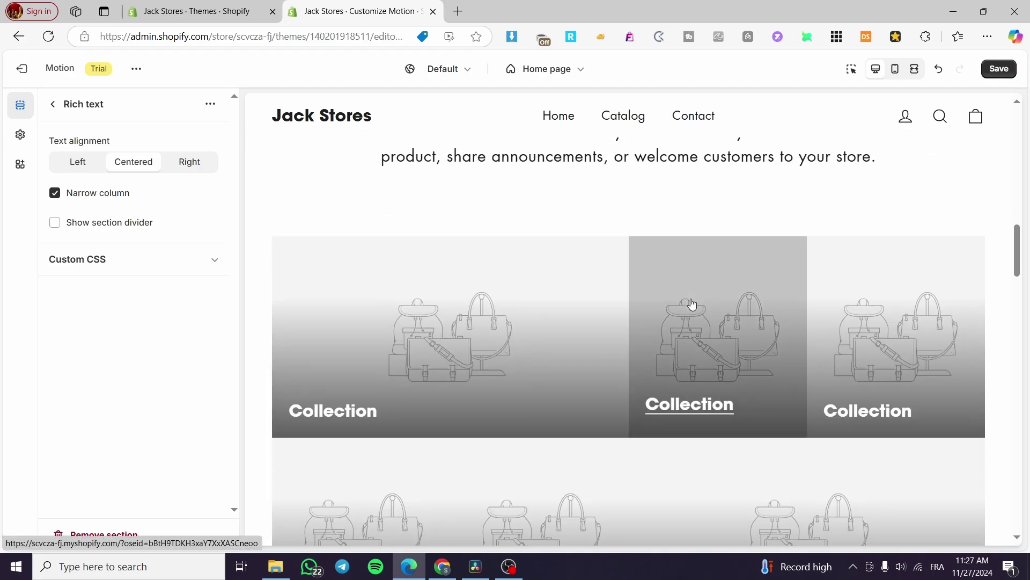
{"action": "scroll", "coordinate": [775, 257], "scroll_direction": "up", "scroll_amount": 7}
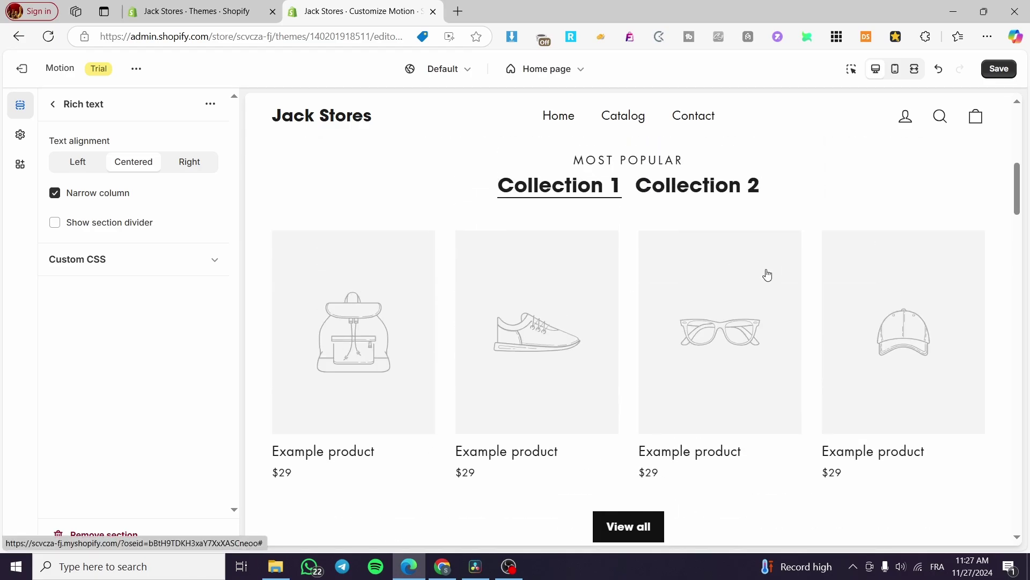
{"action": "scroll", "coordinate": [768, 275], "scroll_direction": "down", "scroll_amount": 5}
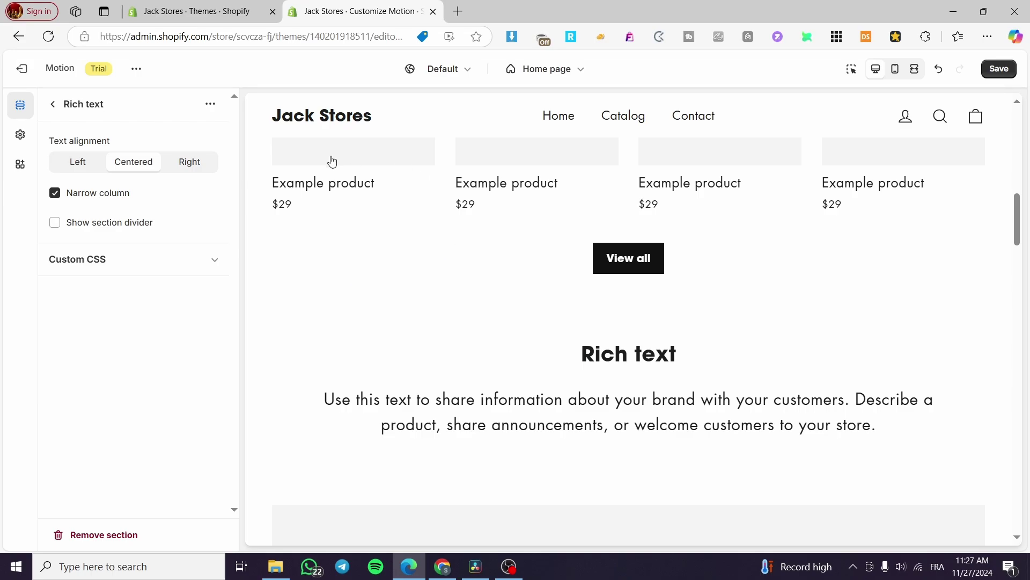
{"action": "scroll", "coordinate": [590, 363], "scroll_direction": "down", "scroll_amount": 1}
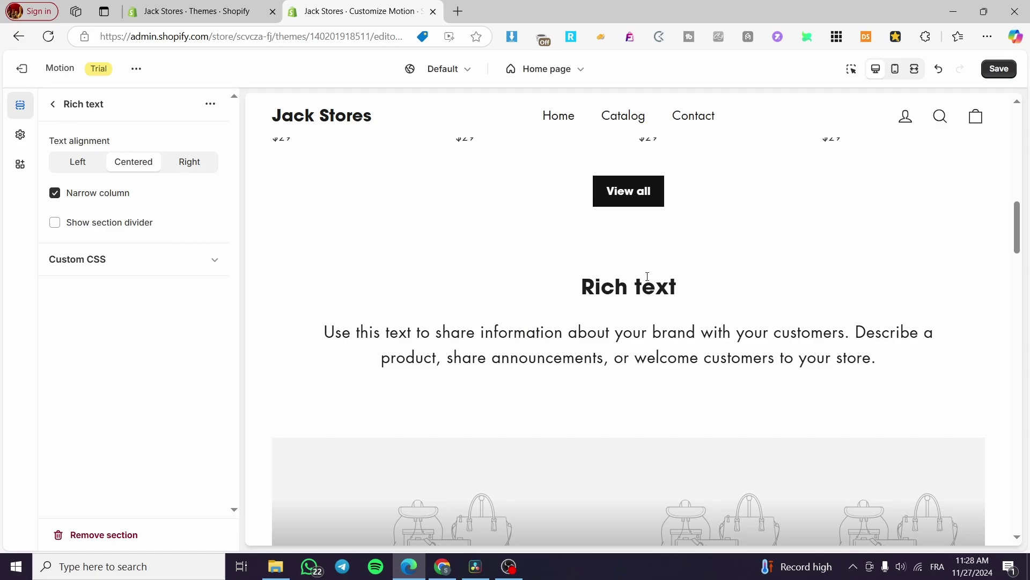
{"action": "left_click", "coordinate": [54, 104]}
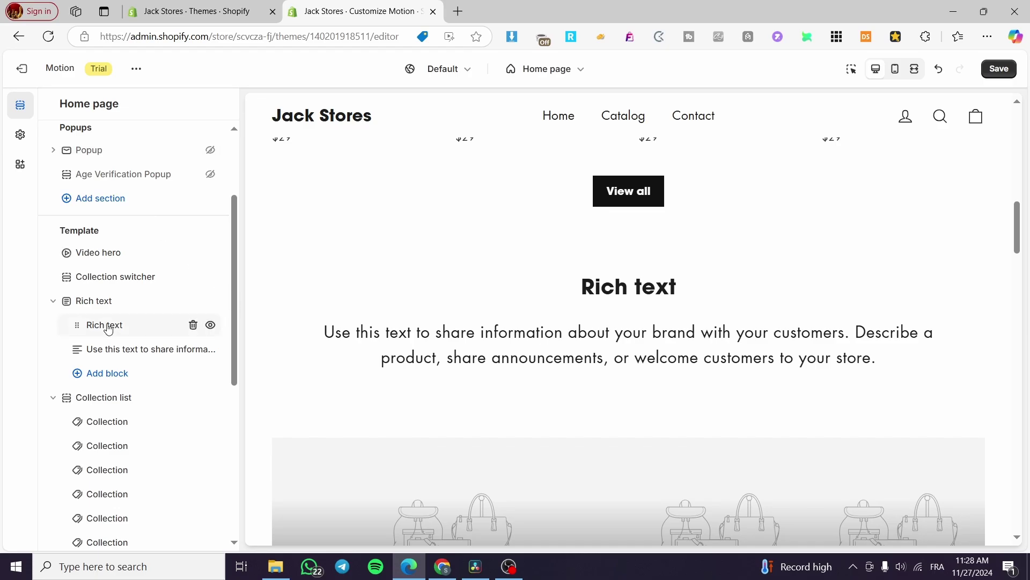
Review the Collection list section's heading, divider and spacing settings and its collection tiles in the preview
{"action": "scroll", "coordinate": [118, 355], "scroll_direction": "down", "scroll_amount": 3}
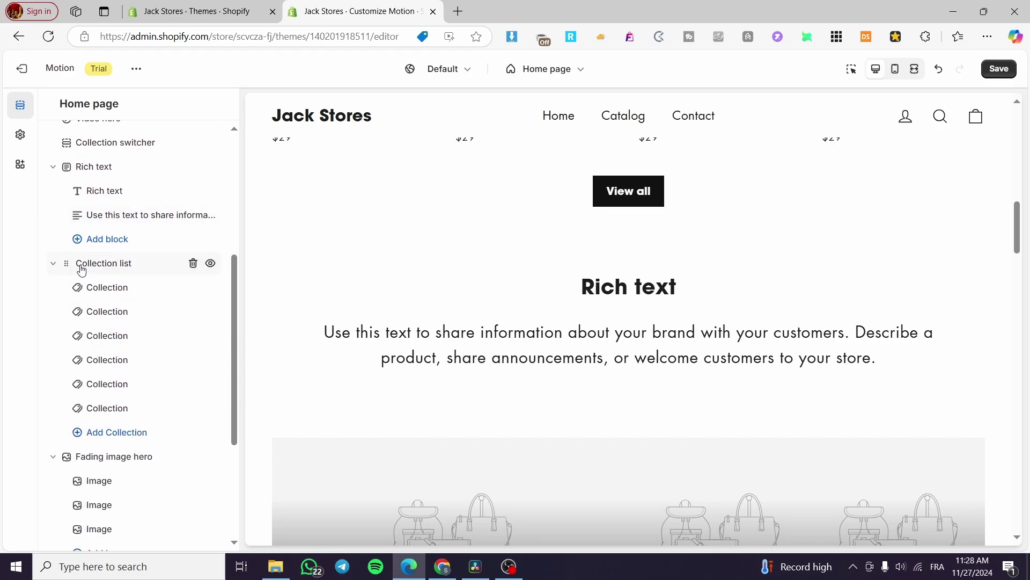
{"action": "left_click", "coordinate": [82, 265]}
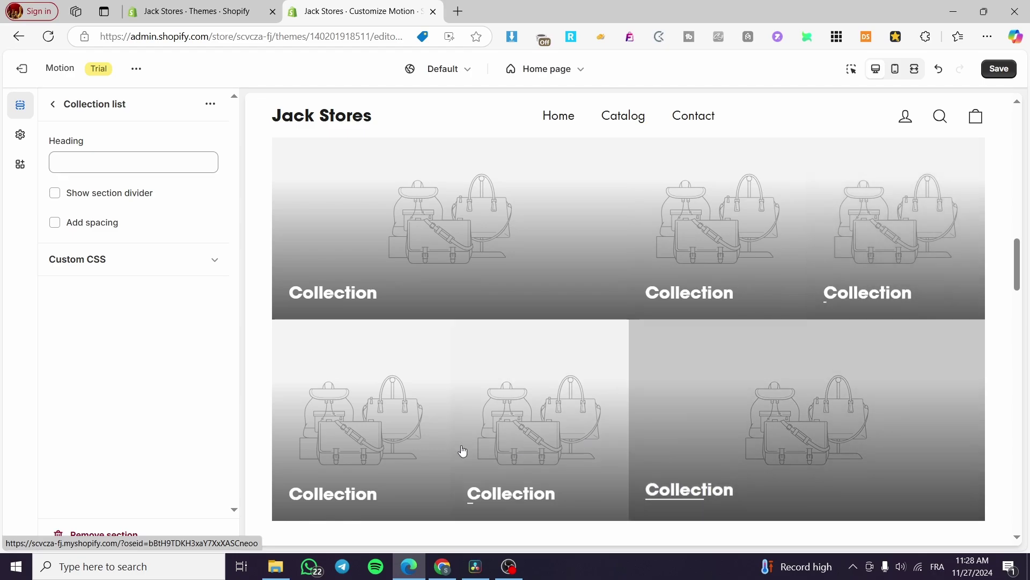
{"action": "right_click", "coordinate": [360, 211]}
{"action": "left_click", "coordinate": [161, 311]}
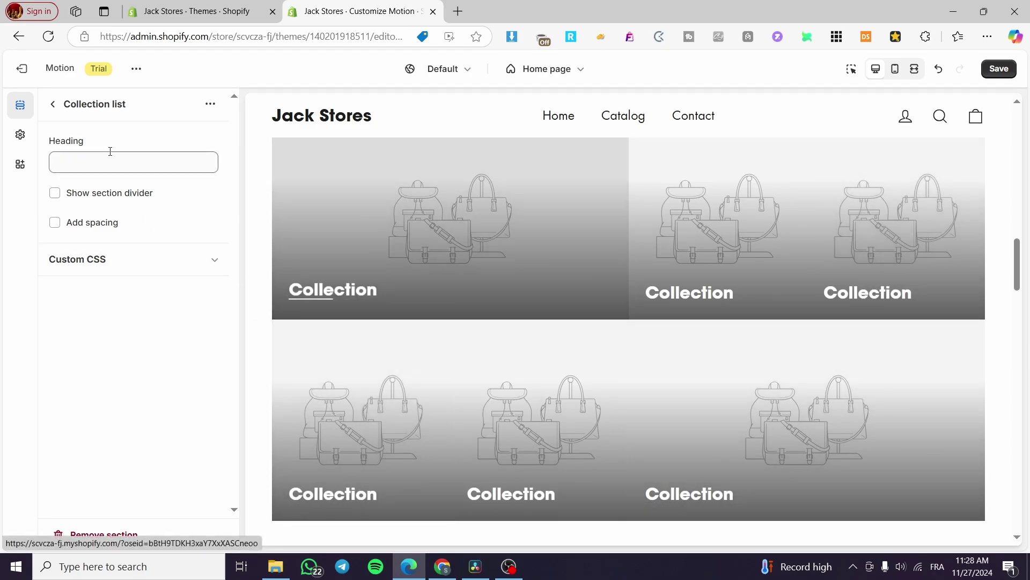
{"action": "left_click", "coordinate": [53, 107]}
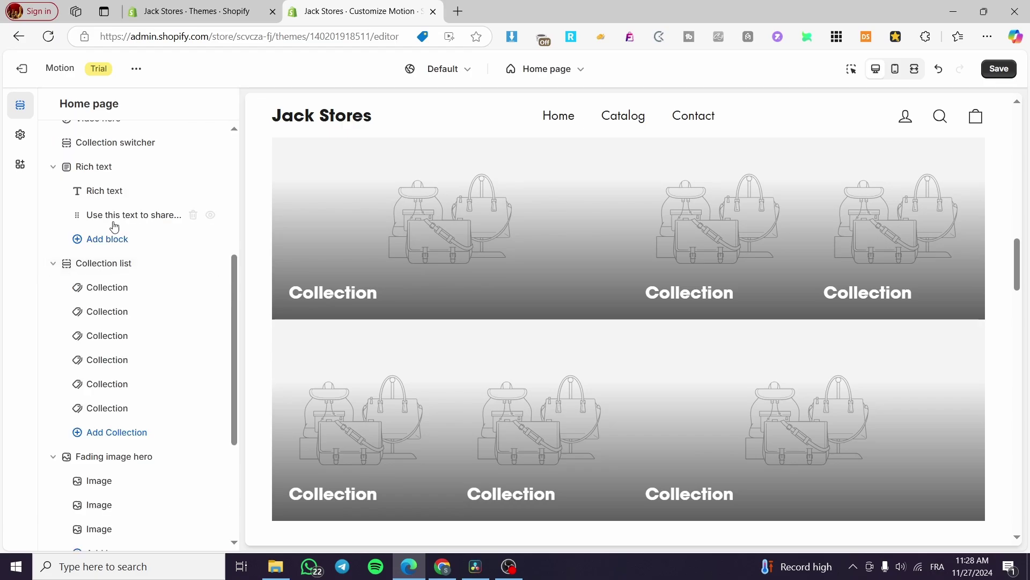
Inspect the first Collection block's collection, focal point and size options in the Collection list
{"action": "left_click", "coordinate": [114, 295]}
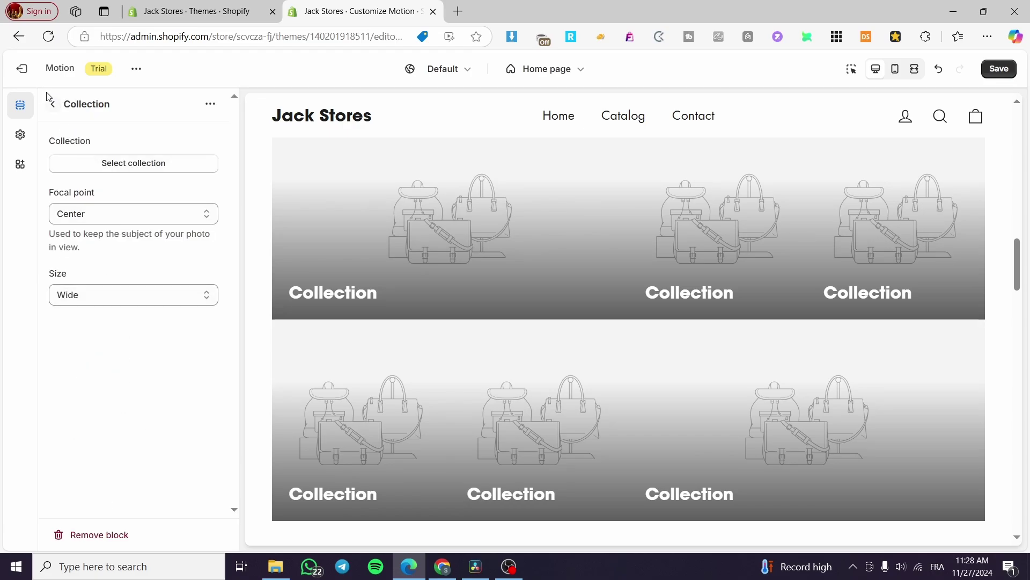
{"action": "left_click", "coordinate": [95, 216]}
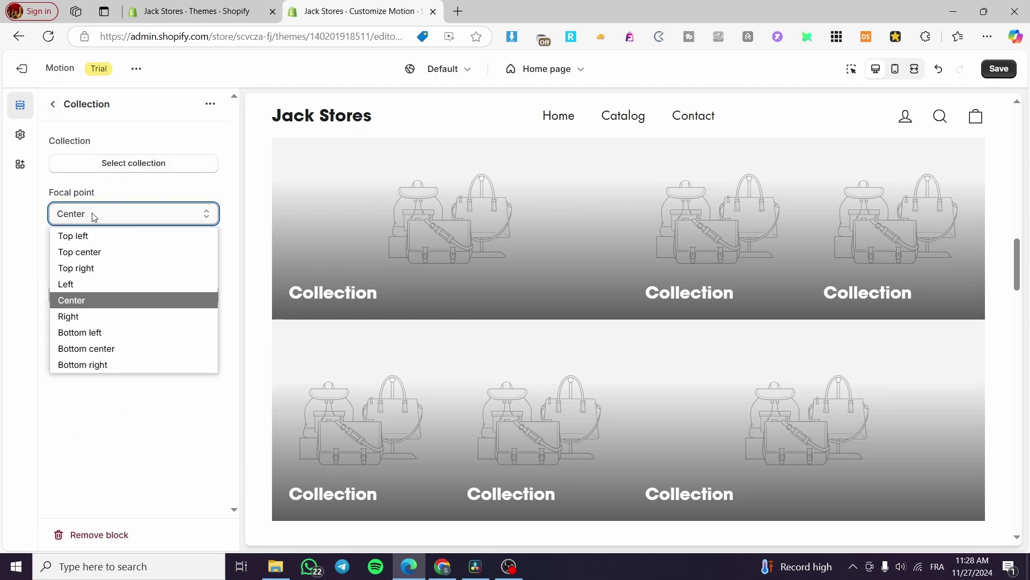
{"action": "left_click", "coordinate": [94, 215]}
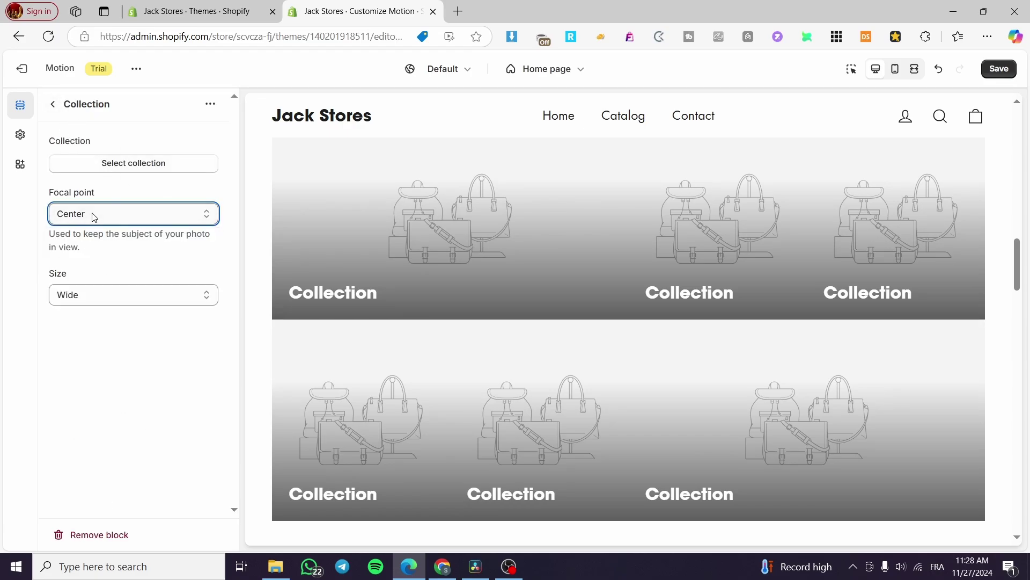
{"action": "left_click", "coordinate": [50, 105]}
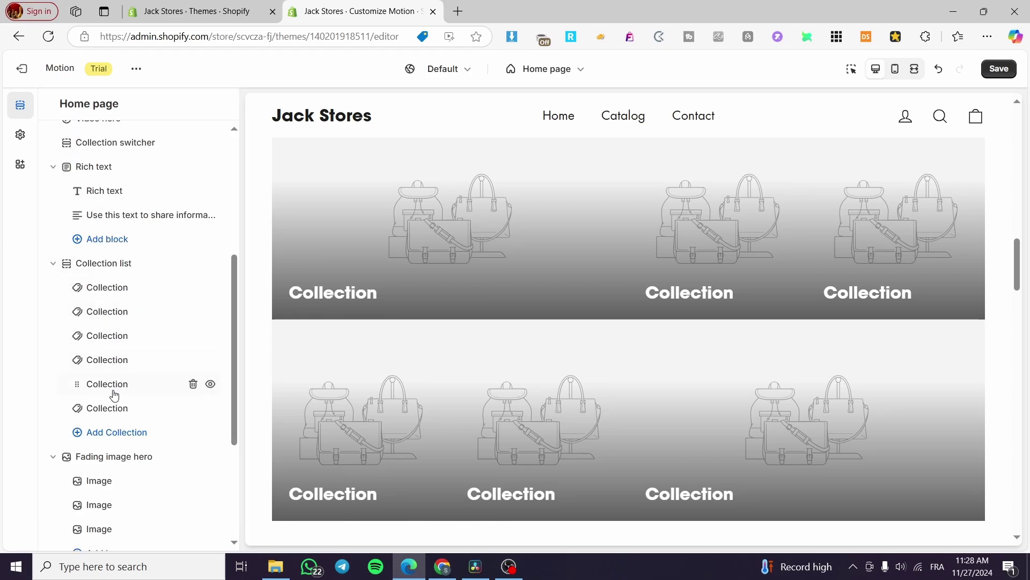
Add another Image block to the Fading image hero section and place it first
{"action": "scroll", "coordinate": [105, 332], "scroll_direction": "down", "scroll_amount": 3}
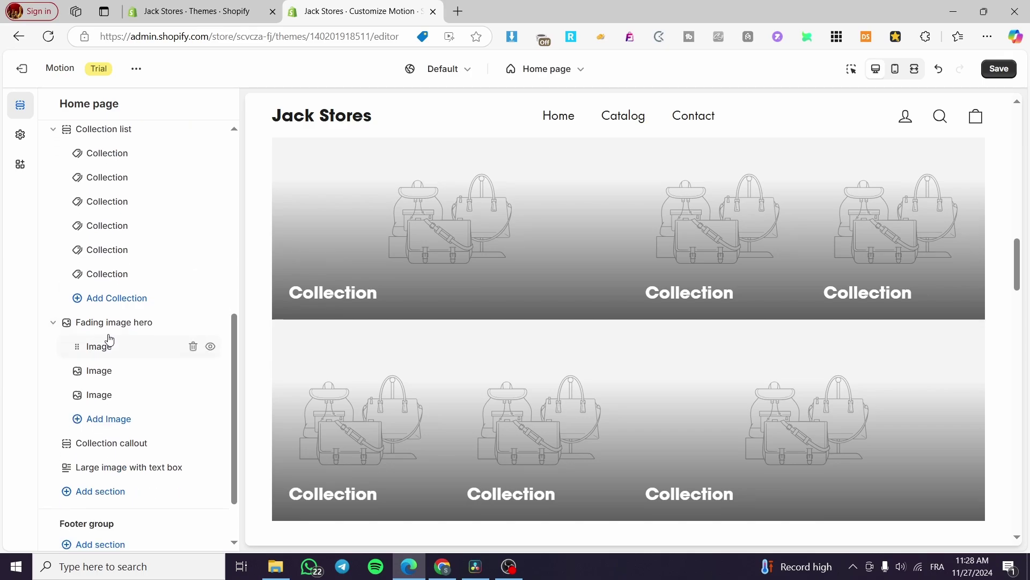
{"action": "left_click", "coordinate": [95, 331]}
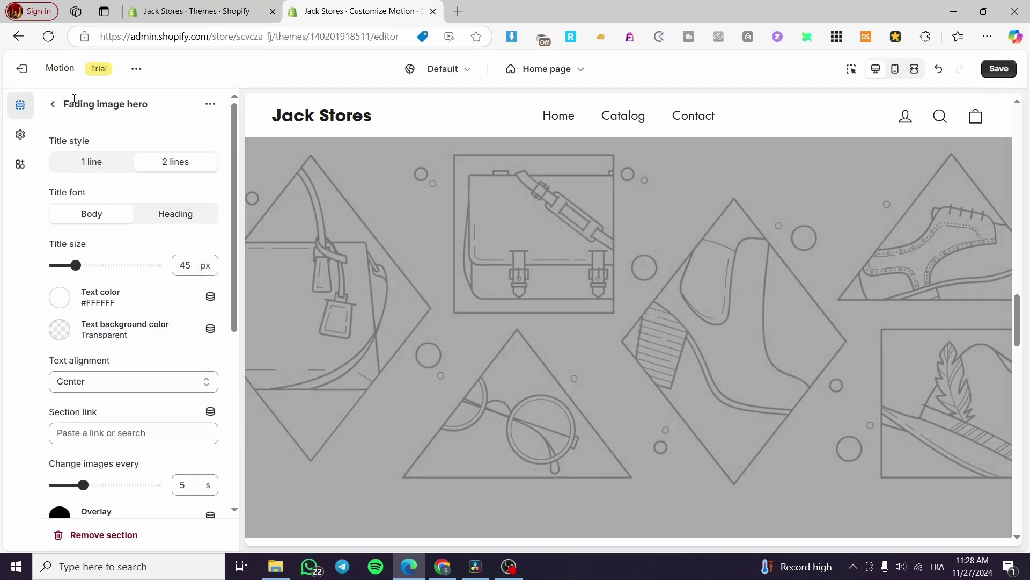
{"action": "left_click", "coordinate": [50, 106]}
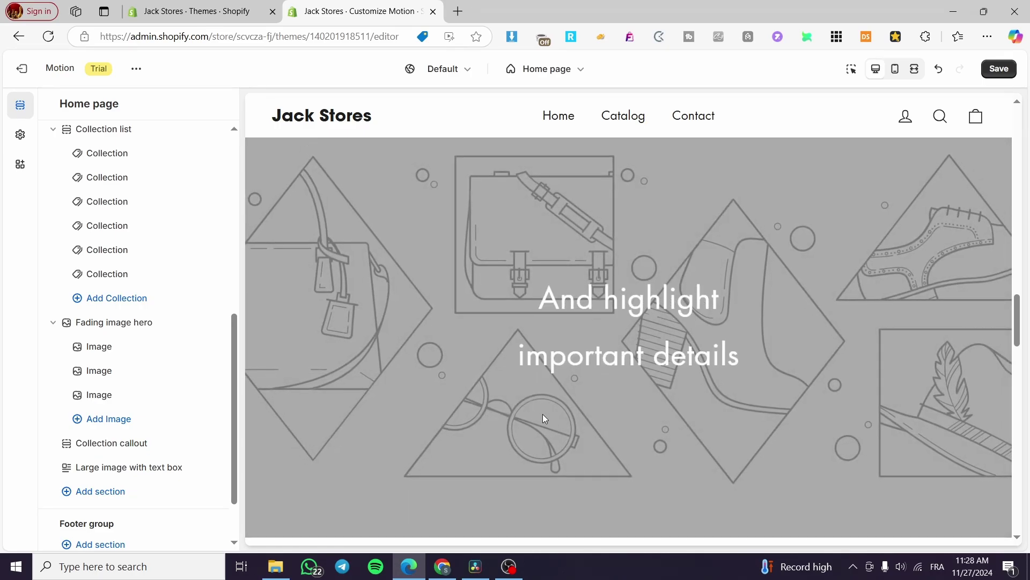
{"action": "left_click_drag", "start_coordinate": [78, 346], "coordinate": [104, 348]}
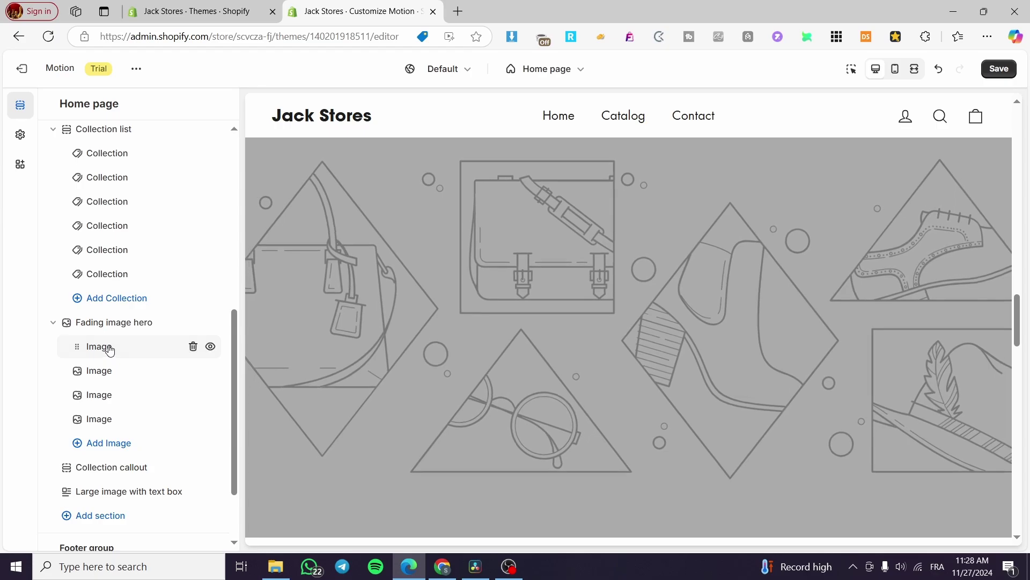
Try the Accessyourwebsitehere_1 image in the first Image block of the Fading image hero and remove it again
{"action": "left_click", "coordinate": [102, 348]}
{"action": "left_click", "coordinate": [139, 183]}
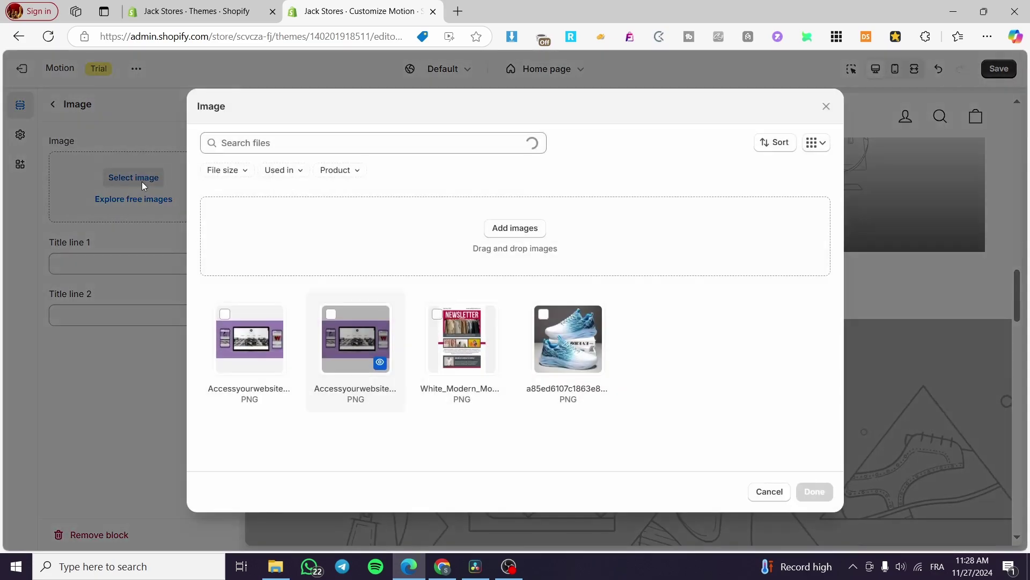
{"action": "left_click", "coordinate": [815, 491]}
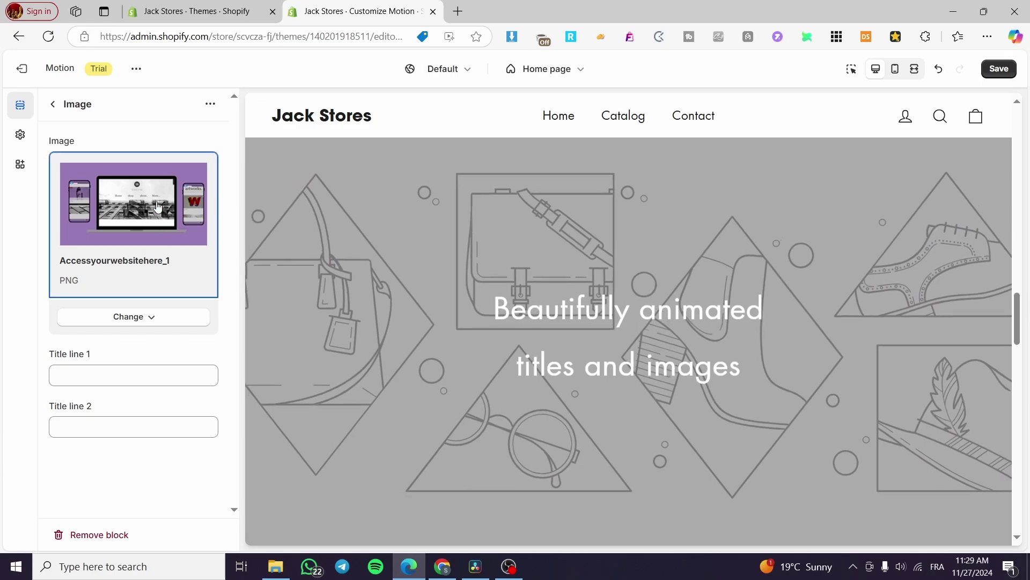
{"action": "left_click", "coordinate": [141, 317]}
{"action": "left_click", "coordinate": [167, 390]}
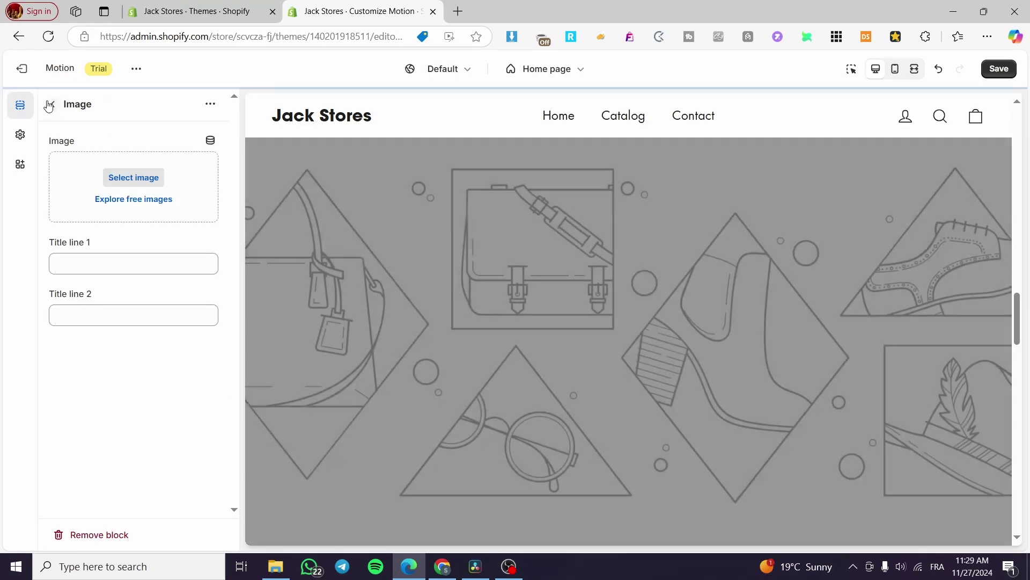
{"action": "left_click", "coordinate": [50, 105]}
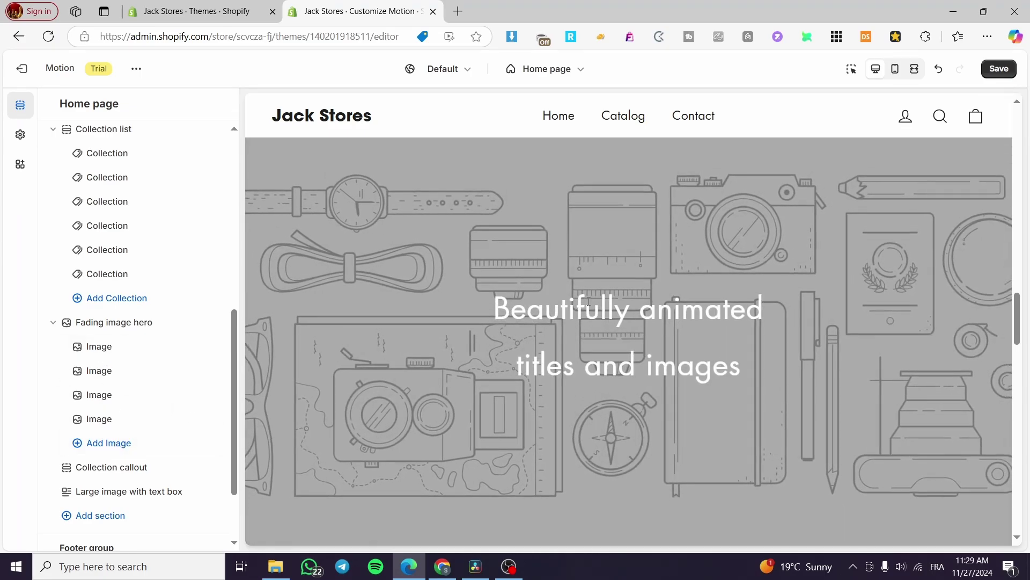
Review the Fading image hero's title, color, alignment, link, image interval and overlay settings
{"action": "left_click", "coordinate": [148, 322]}
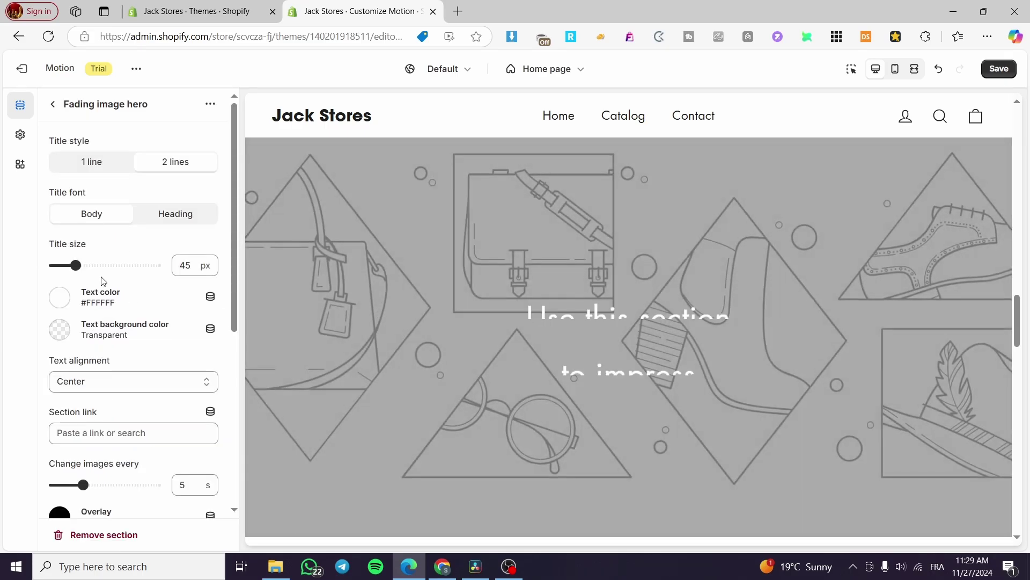
{"action": "scroll", "coordinate": [102, 280], "scroll_direction": "down", "scroll_amount": 2}
{"action": "scroll", "coordinate": [648, 339], "scroll_direction": "down", "scroll_amount": 2}
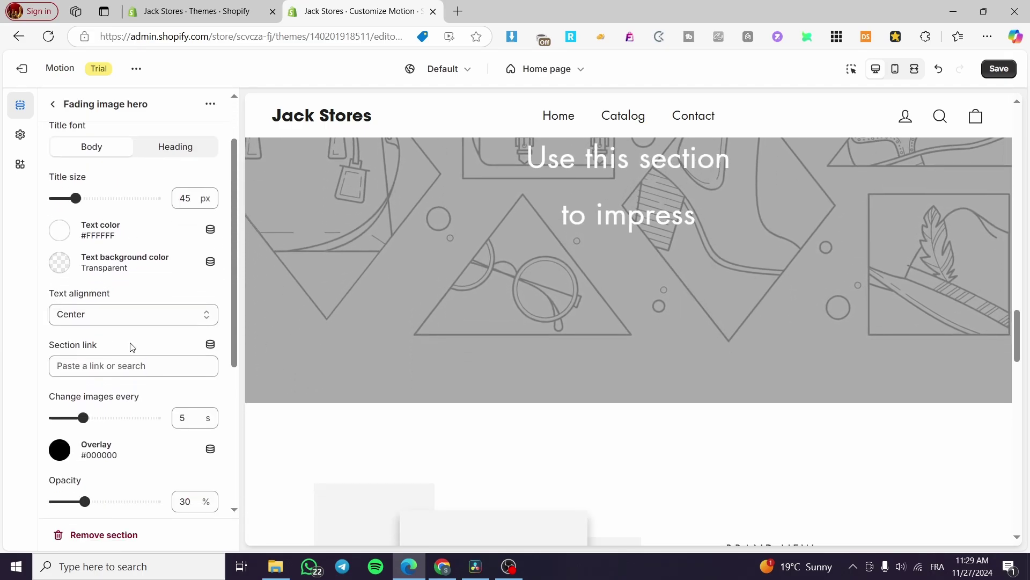
{"action": "scroll", "coordinate": [123, 348], "scroll_direction": "down", "scroll_amount": 4}
{"action": "scroll", "coordinate": [117, 340], "scroll_direction": "up", "scroll_amount": 5}
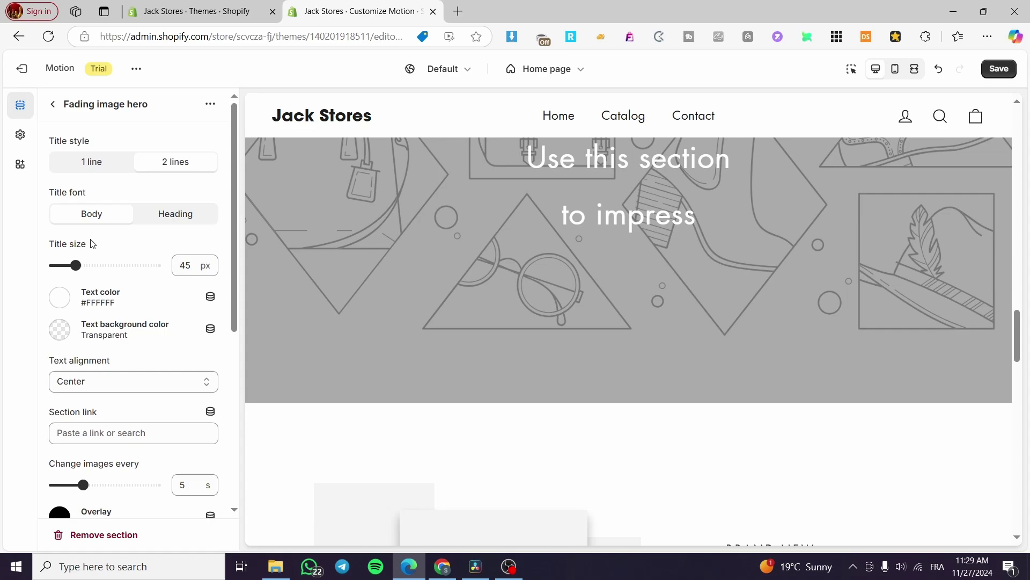
Remove the third Image block from the Fading image hero and open the Image block that takes its place
{"action": "left_click", "coordinate": [52, 104]}
{"action": "left_click", "coordinate": [89, 346]}
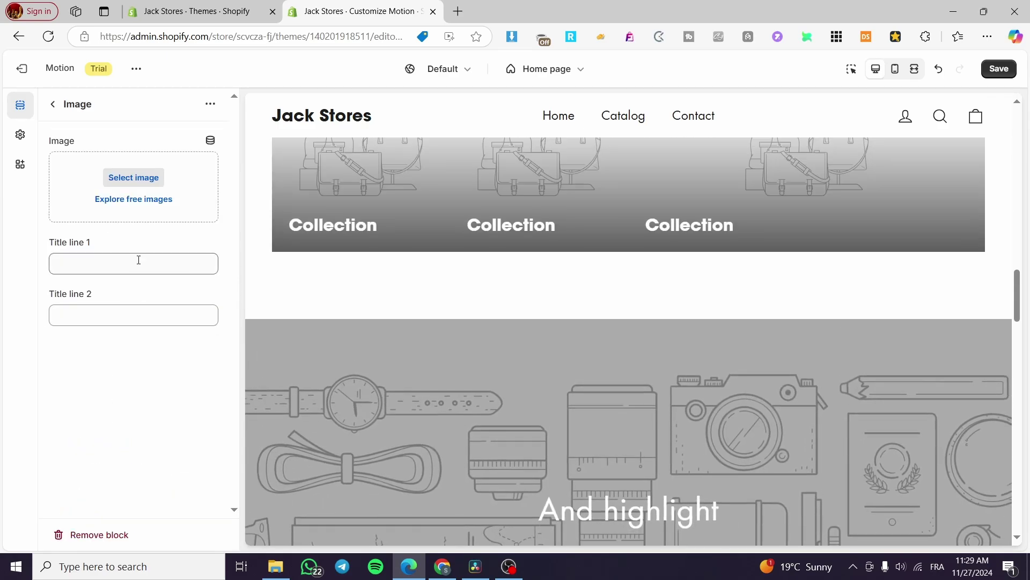
{"action": "left_click", "coordinate": [51, 102]}
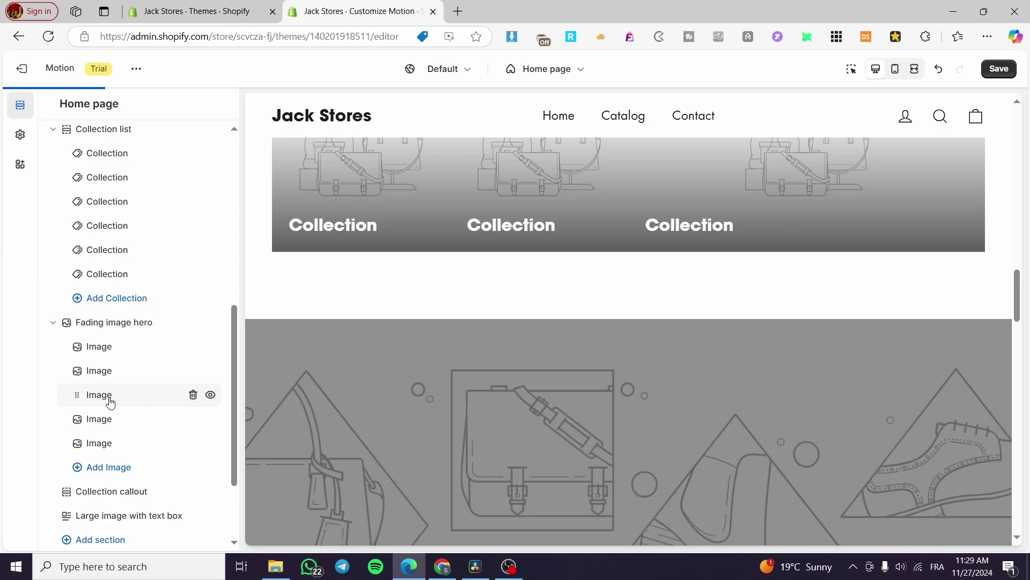
{"action": "left_click", "coordinate": [193, 394]}
{"action": "left_click", "coordinate": [106, 399]}
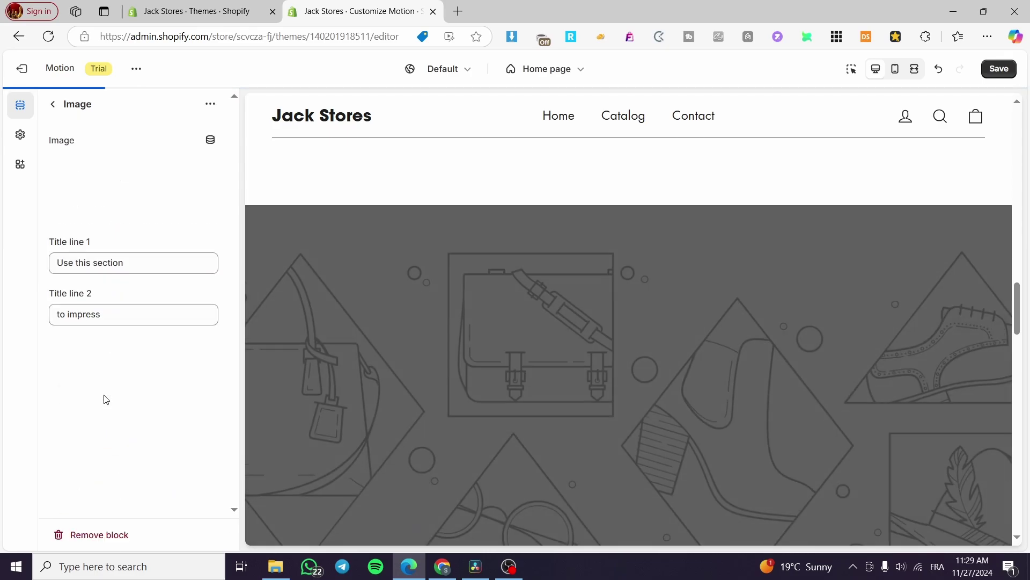
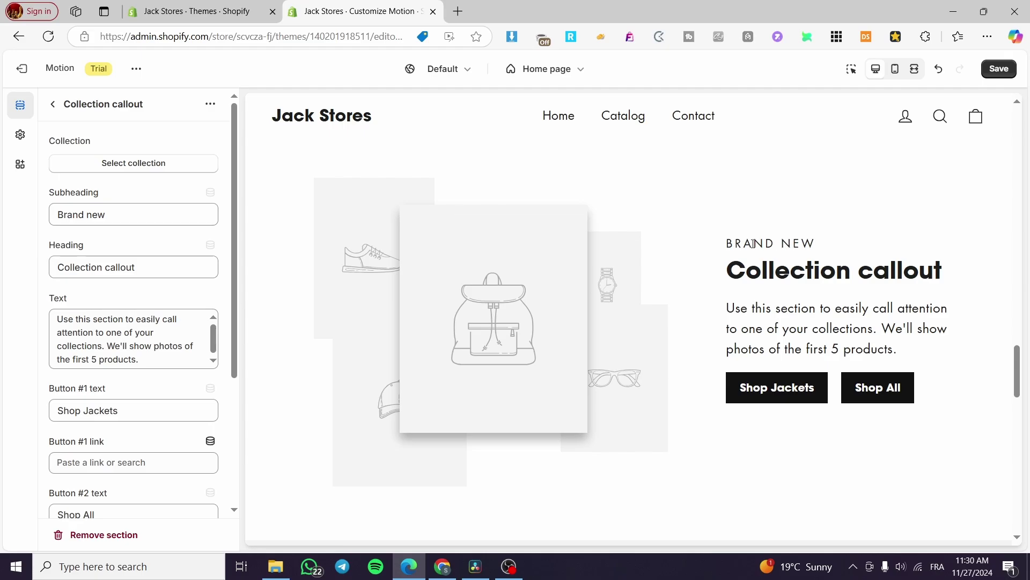
Review the Collection callout's subheading, heading, text, button and layout settings against the preview
{"action": "left_click_drag", "start_coordinate": [729, 244], "coordinate": [814, 244]}
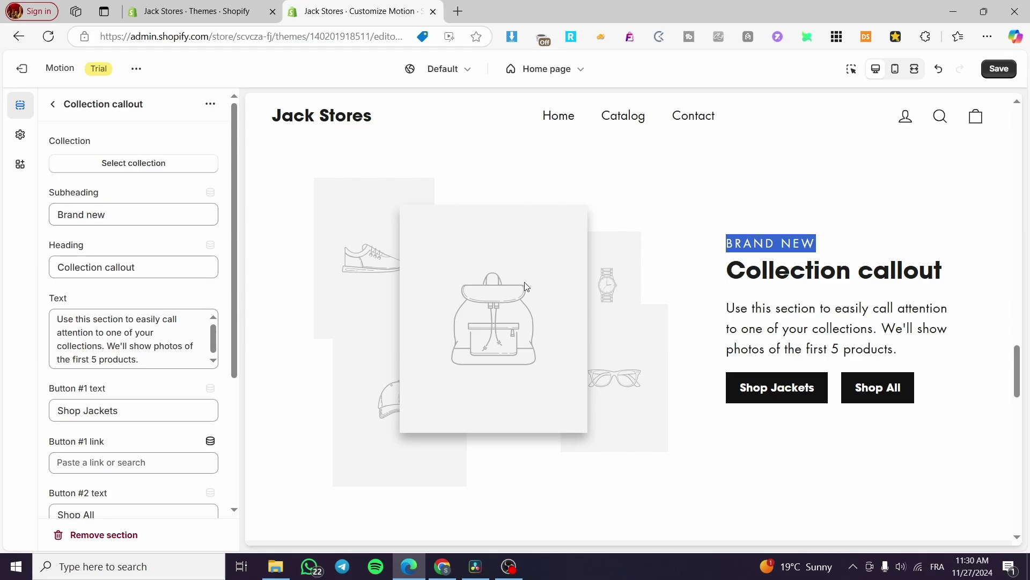
{"action": "left_click", "coordinate": [794, 290]}
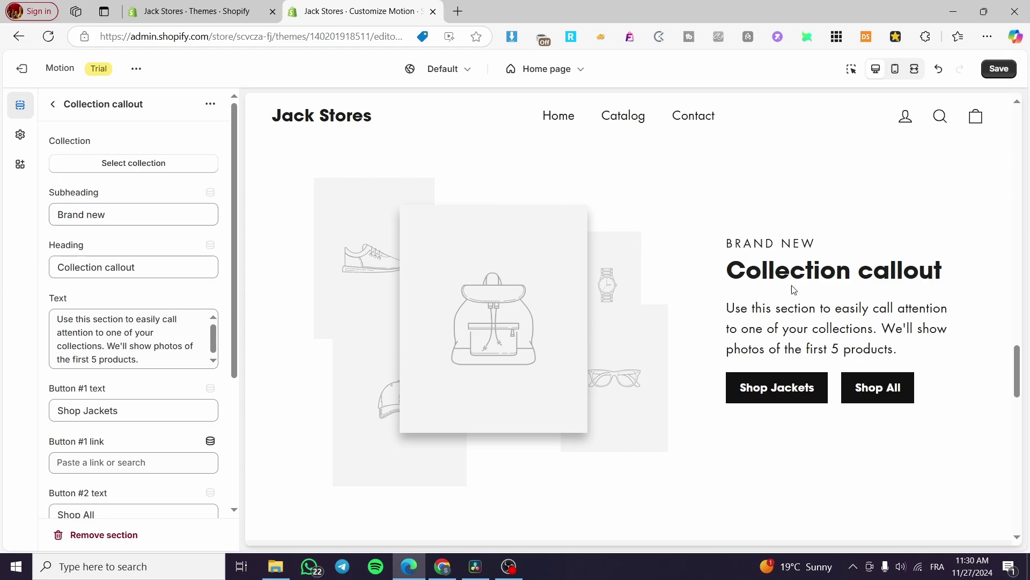
{"action": "left_click_drag", "start_coordinate": [735, 270], "coordinate": [947, 277]}
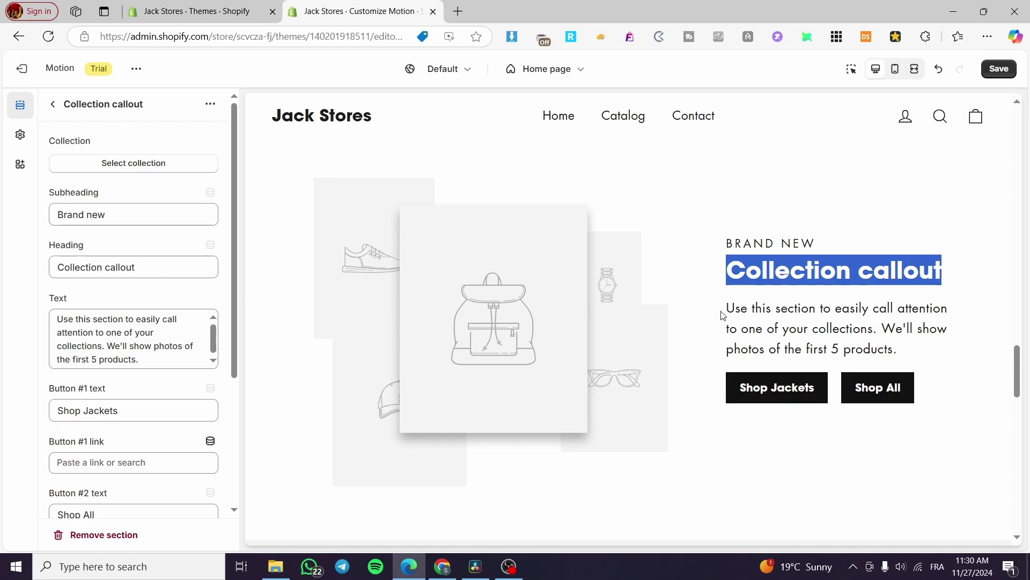
{"action": "left_click_drag", "start_coordinate": [728, 307], "coordinate": [917, 352]}
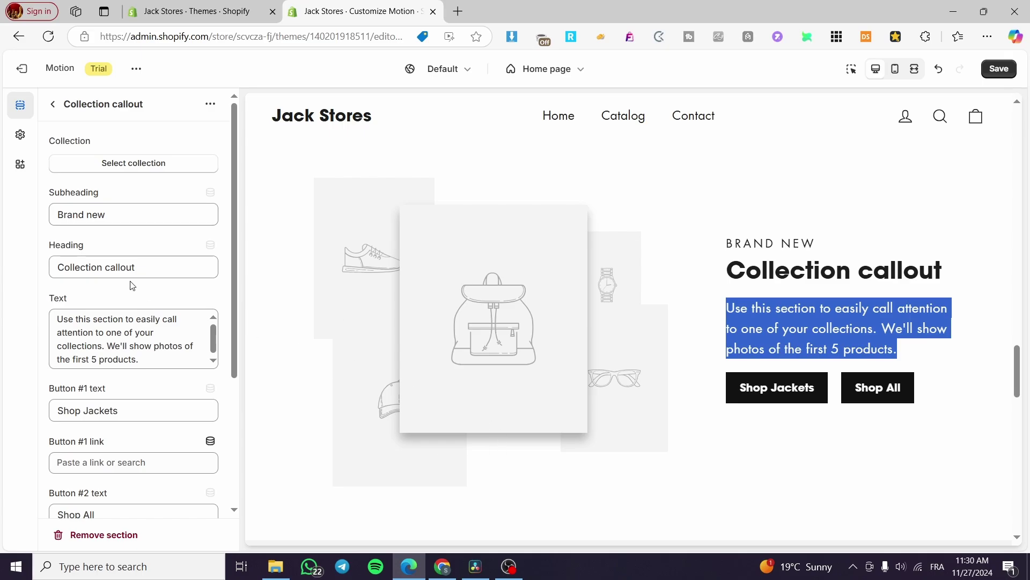
{"action": "scroll", "coordinate": [131, 436], "scroll_direction": "down", "scroll_amount": 3}
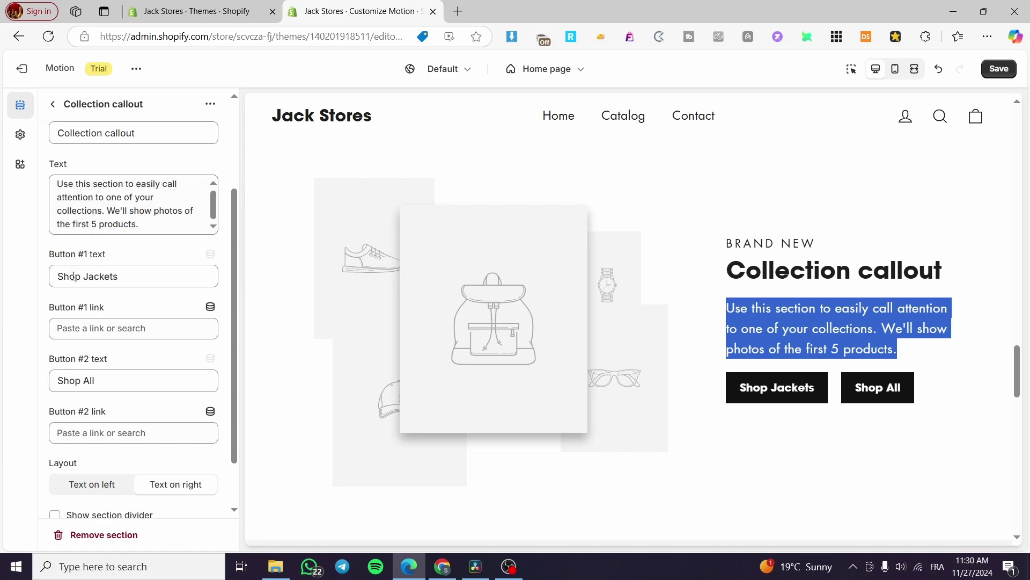
{"action": "scroll", "coordinate": [79, 266], "scroll_direction": "down", "scroll_amount": 1}
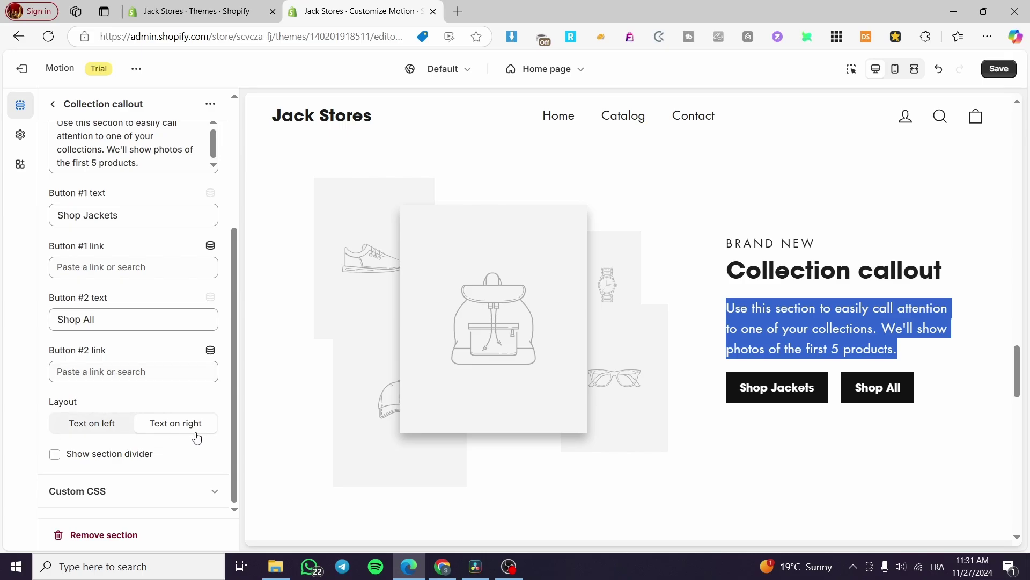
{"action": "left_click", "coordinate": [50, 110]}
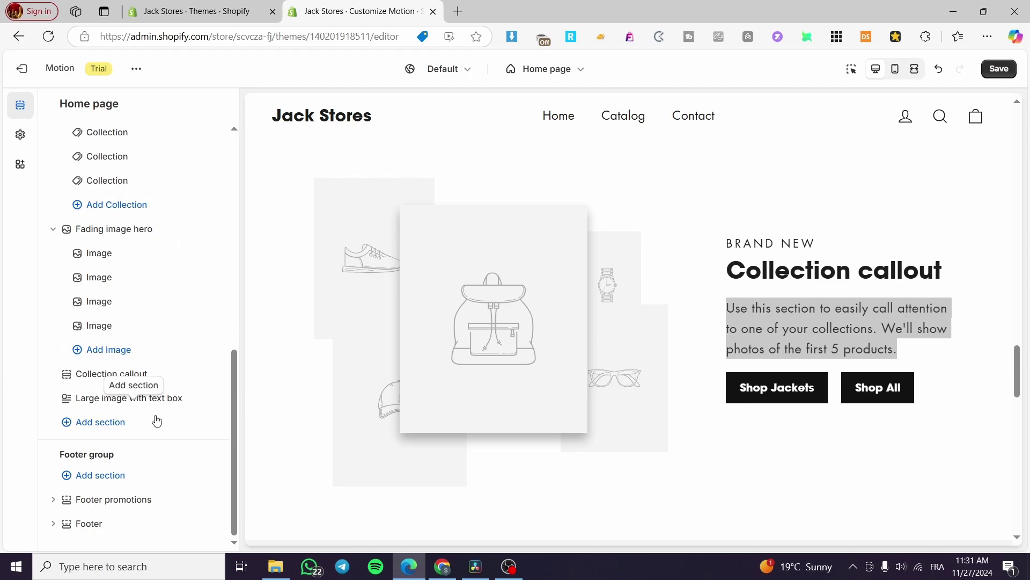
Review the Large image with text box section's subheading, heading, text, button, image, layout, height and parallax settings
{"action": "left_click", "coordinate": [89, 399]}
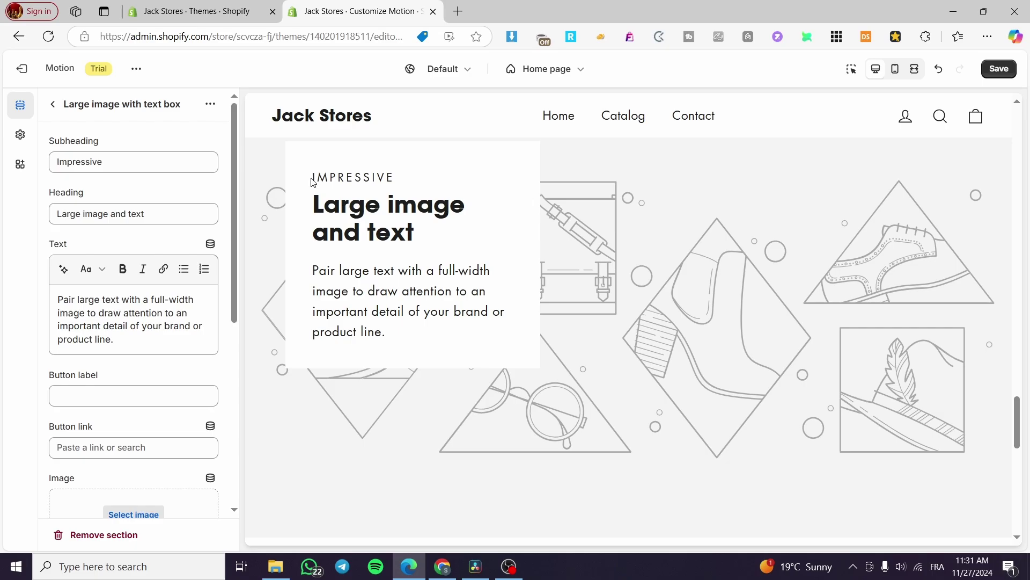
{"action": "left_click_drag", "start_coordinate": [312, 182], "coordinate": [403, 178]}
{"action": "left_click", "coordinate": [448, 190]}
{"action": "left_click_drag", "start_coordinate": [316, 211], "coordinate": [483, 247]}
{"action": "left_click", "coordinate": [434, 272]}
{"action": "left_click_drag", "start_coordinate": [309, 277], "coordinate": [414, 350]}
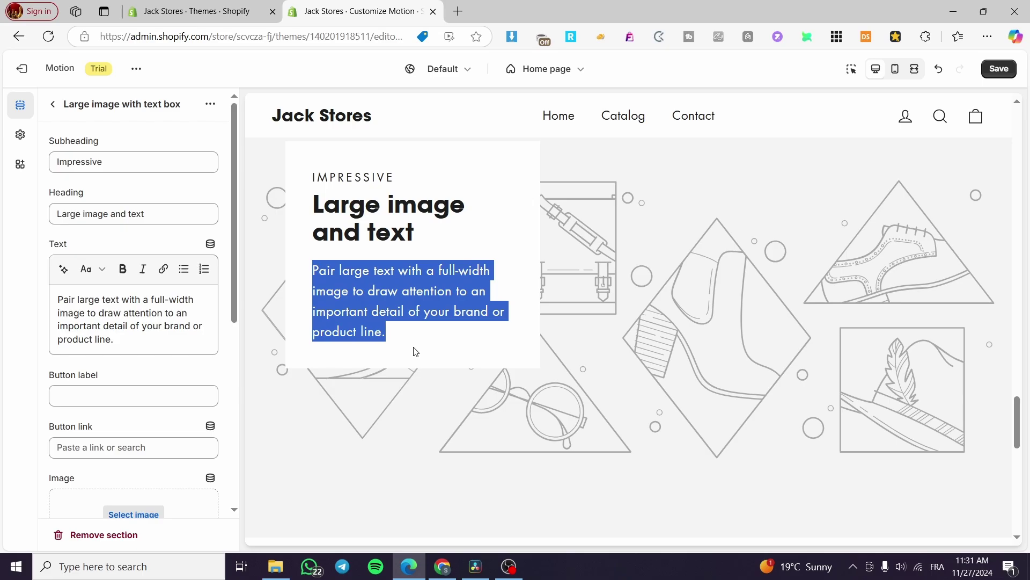
{"action": "left_click", "coordinate": [462, 344]}
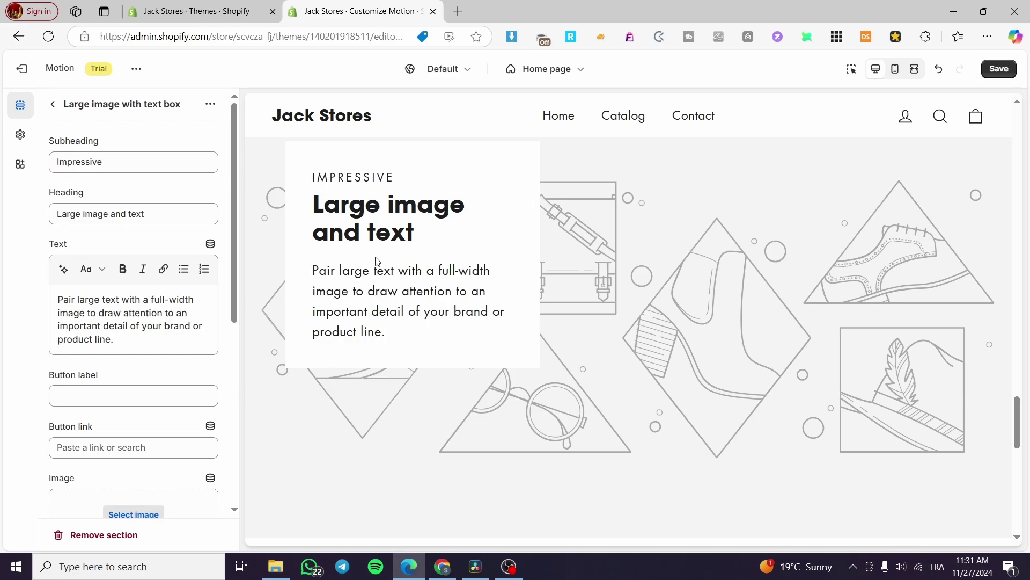
{"action": "scroll", "coordinate": [156, 381], "scroll_direction": "down", "scroll_amount": 6}
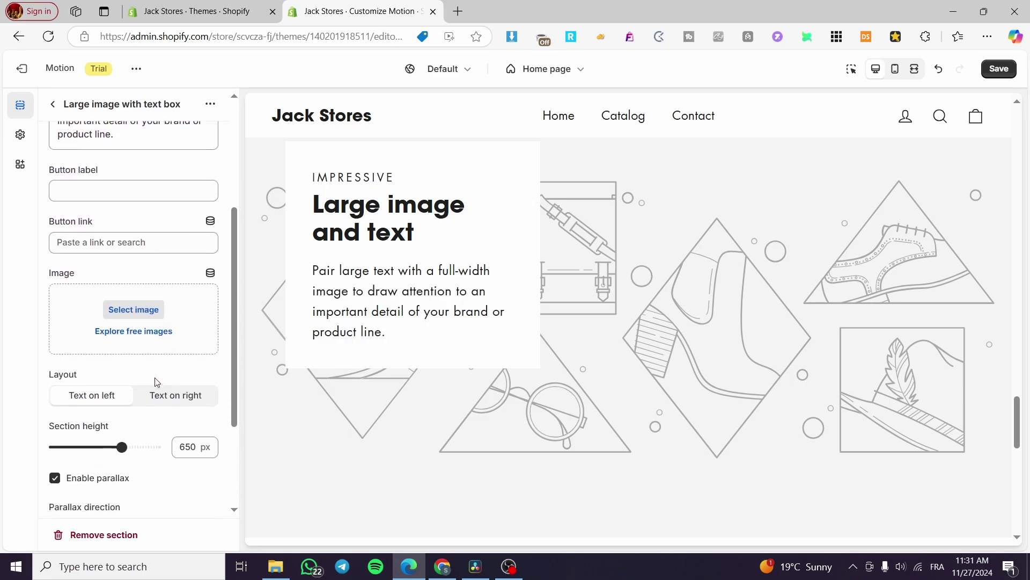
{"action": "scroll", "coordinate": [125, 257], "scroll_direction": "up", "scroll_amount": 1}
{"action": "scroll", "coordinate": [124, 258], "scroll_direction": "down", "scroll_amount": 2}
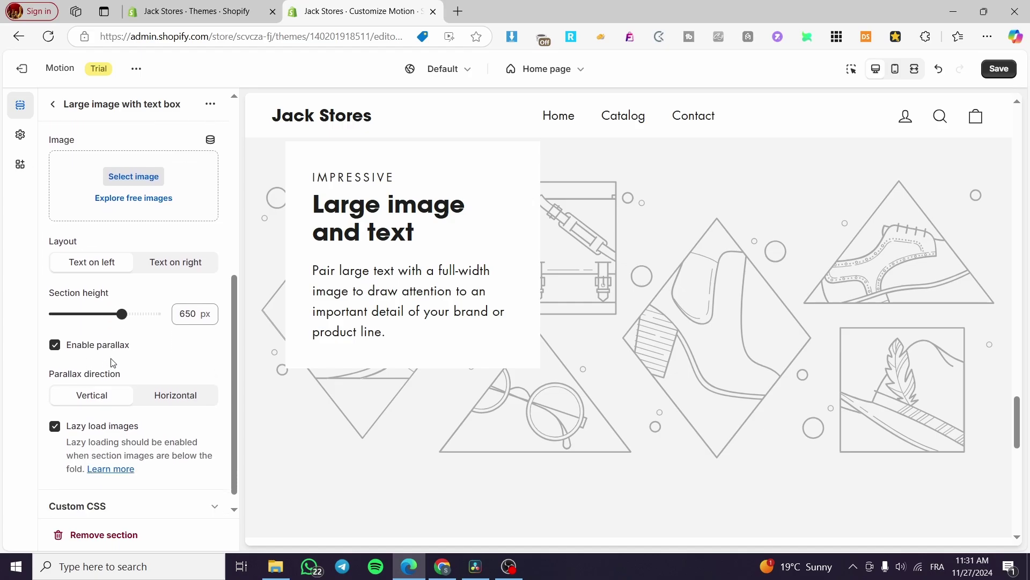
{"action": "left_click", "coordinate": [56, 111]}
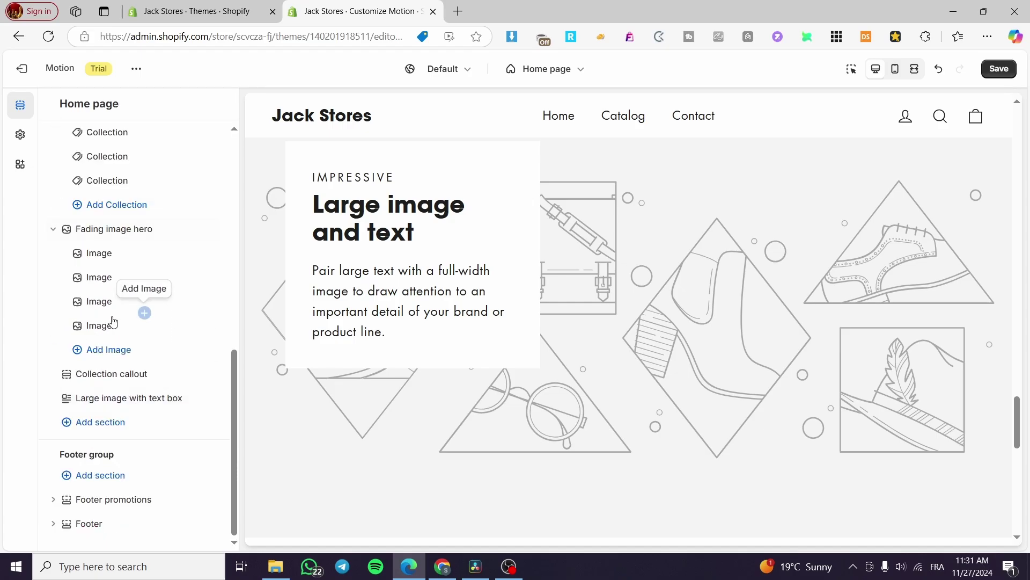
Look over the home page's header, popup, template and footer groups and the sections offered for the footer group
{"action": "scroll", "coordinate": [101, 301], "scroll_direction": "up", "scroll_amount": 10}
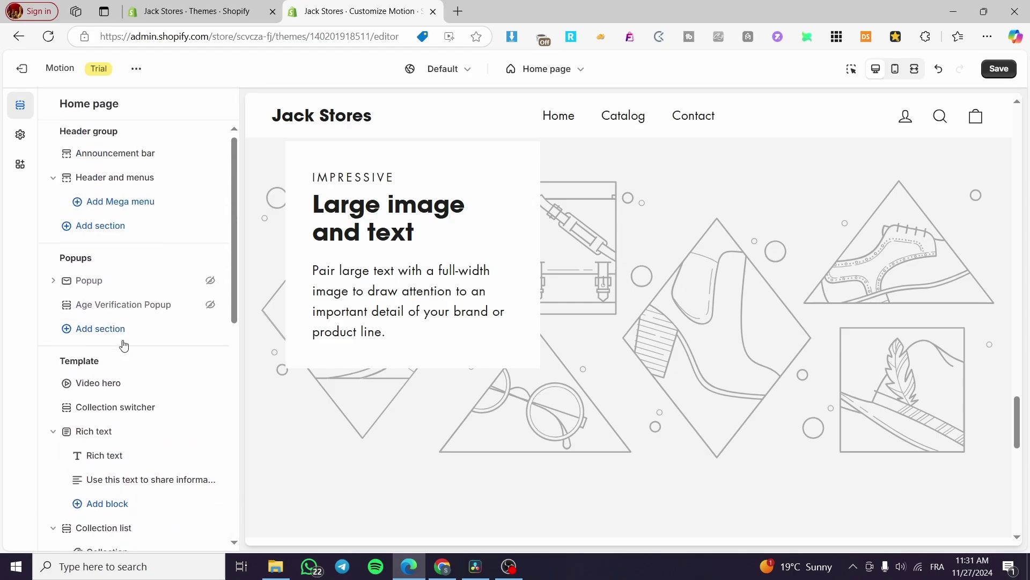
{"action": "scroll", "coordinate": [126, 329], "scroll_direction": "down", "scroll_amount": 10}
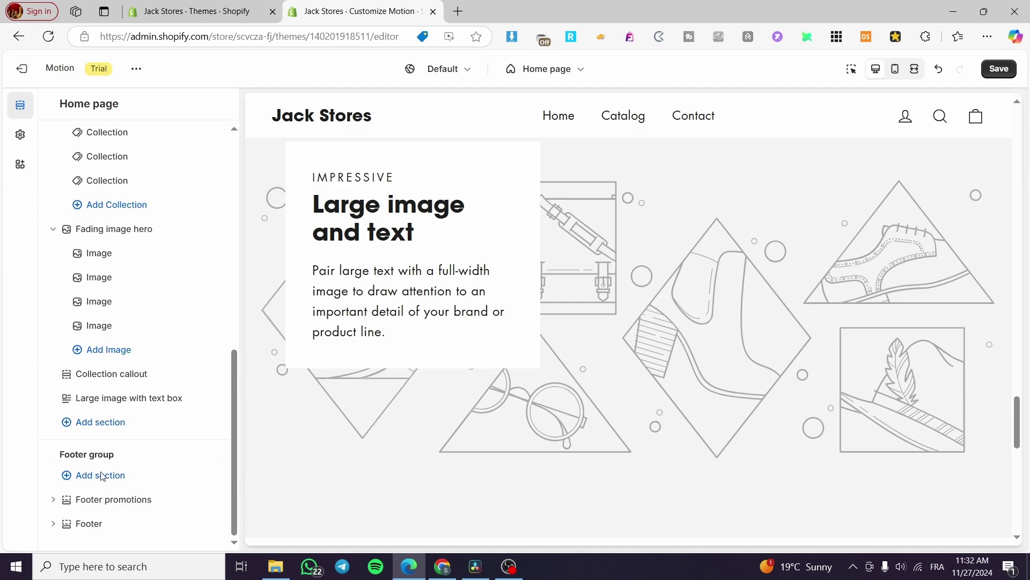
{"action": "left_click", "coordinate": [98, 477]}
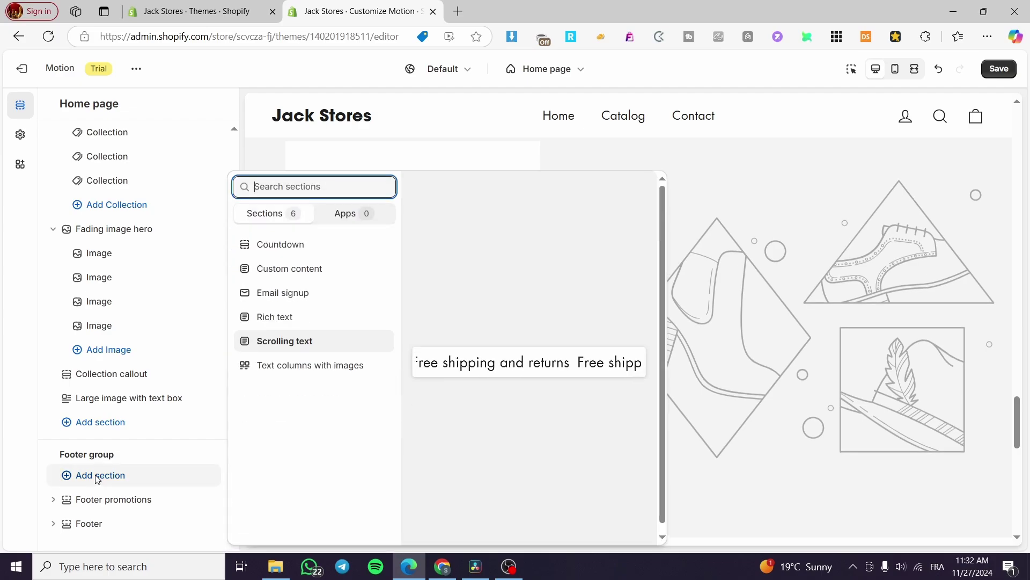
{"action": "left_click", "coordinate": [114, 423]}
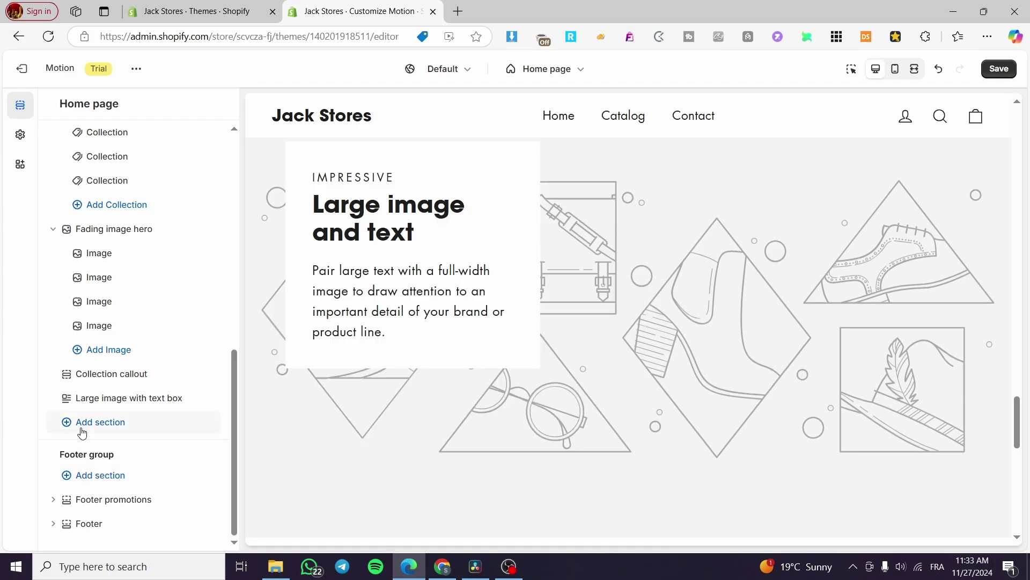
{"action": "scroll", "coordinate": [89, 430], "scroll_direction": "up", "scroll_amount": 2}
{"action": "scroll", "coordinate": [96, 440], "scroll_direction": "down", "scroll_amount": 2}
{"action": "scroll", "coordinate": [112, 429], "scroll_direction": "up", "scroll_amount": 9}
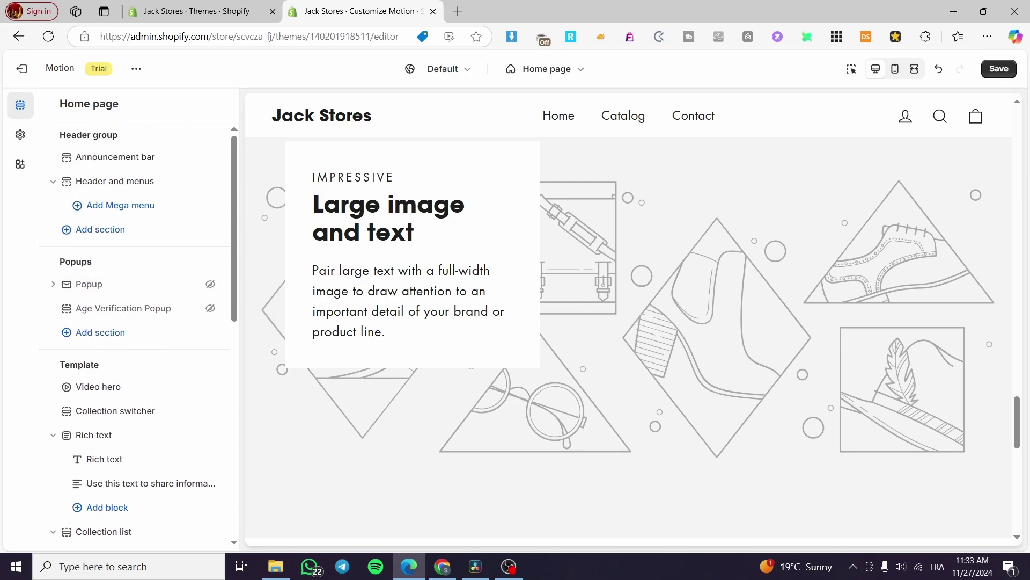
{"action": "mouse_move", "coordinate": [95, 380]}
{"action": "scroll", "coordinate": [95, 380], "scroll_direction": "down", "scroll_amount": 9}
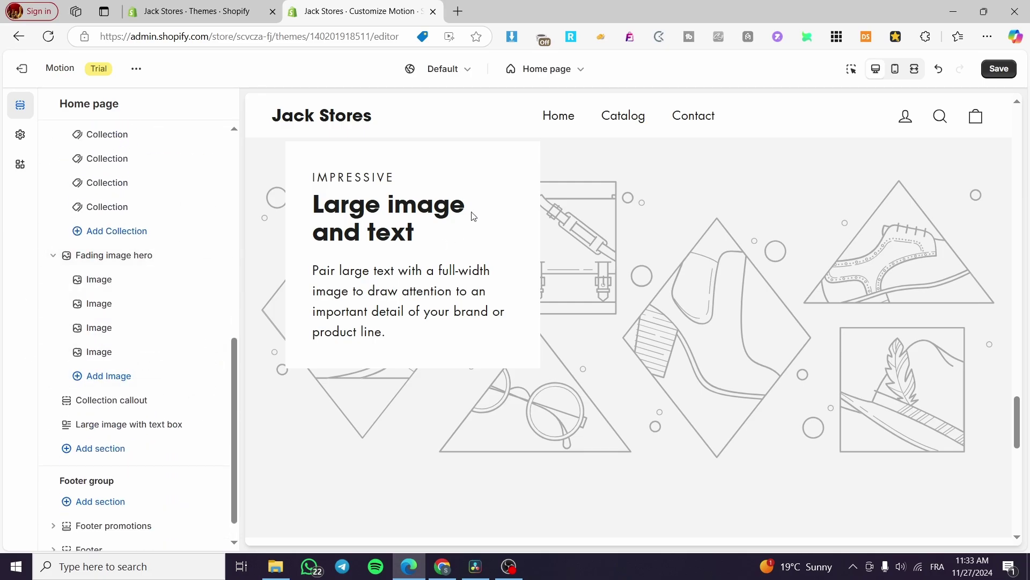
Browse the full list of template sections and add a Logo list section below Large image with text box
{"action": "left_click", "coordinate": [117, 453]}
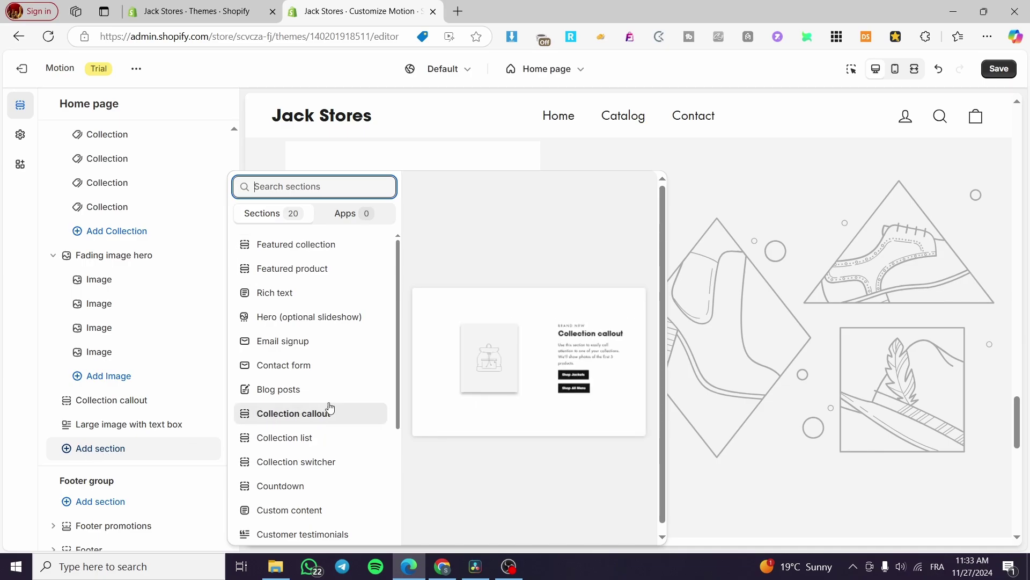
{"action": "scroll", "coordinate": [329, 408], "scroll_direction": "down", "scroll_amount": 2}
{"action": "scroll", "coordinate": [329, 393], "scroll_direction": "up", "scroll_amount": 3}
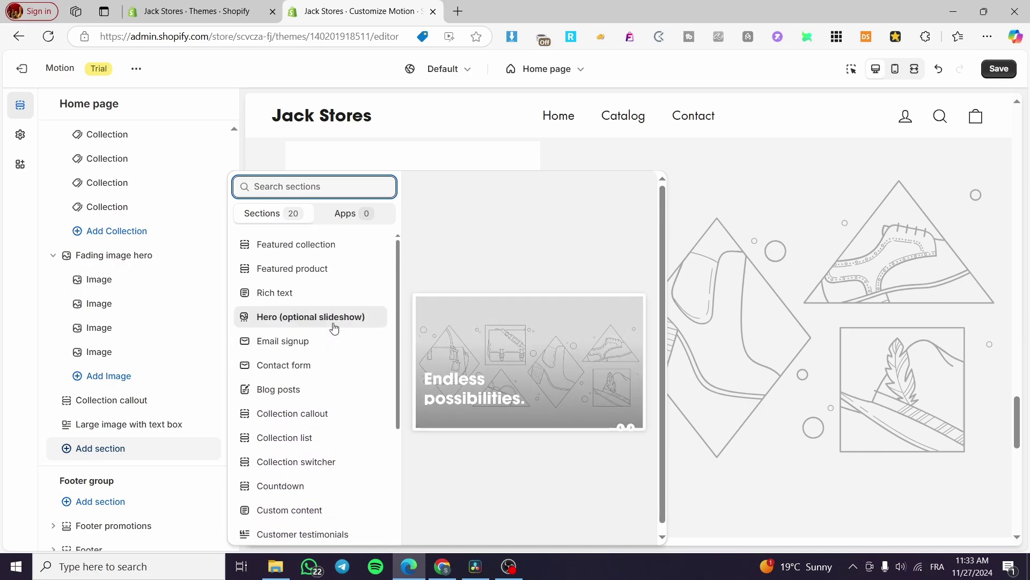
{"action": "left_click", "coordinate": [341, 213]}
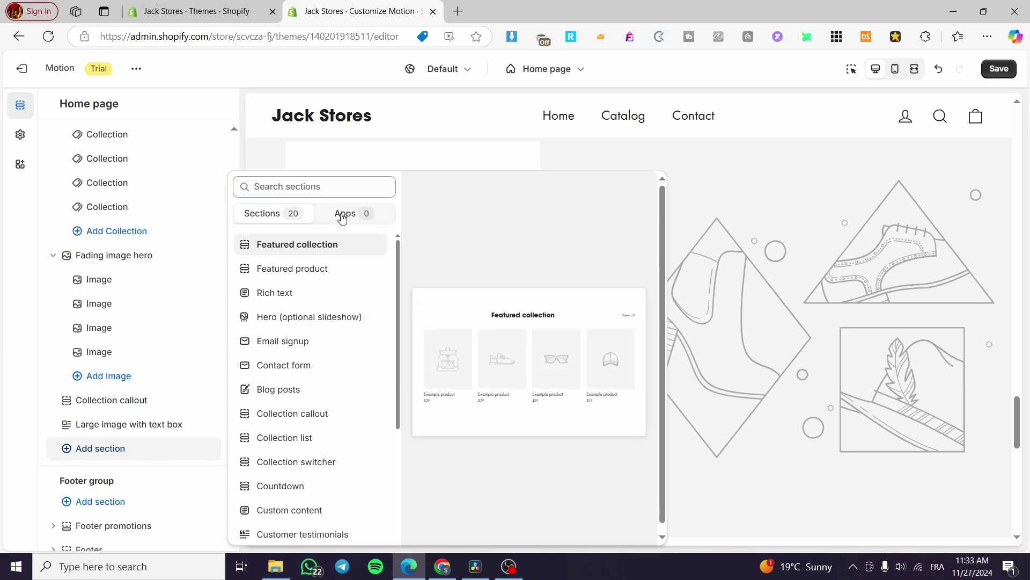
{"action": "left_click", "coordinate": [293, 220]}
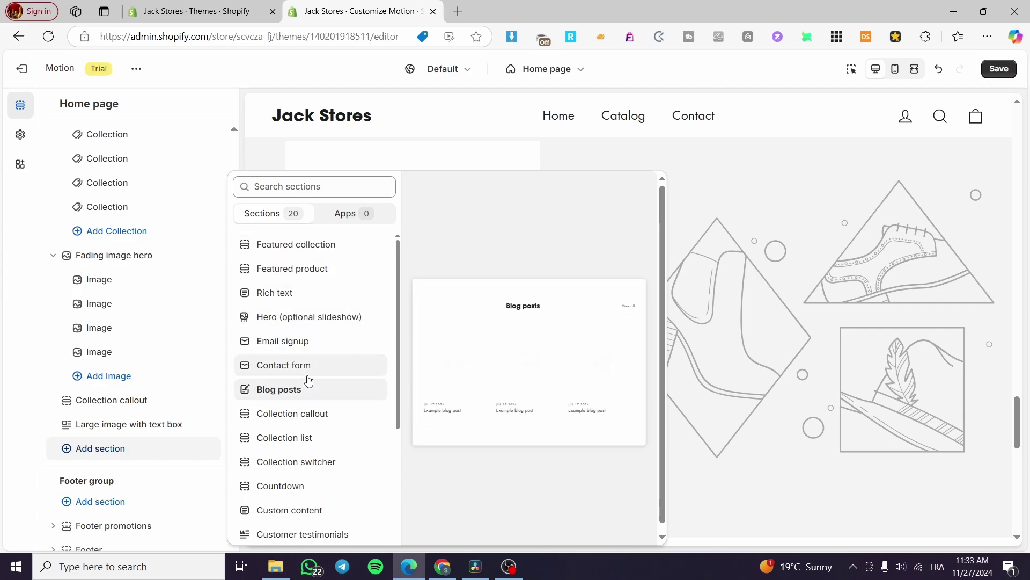
{"action": "scroll", "coordinate": [352, 377], "scroll_direction": "down", "scroll_amount": 4}
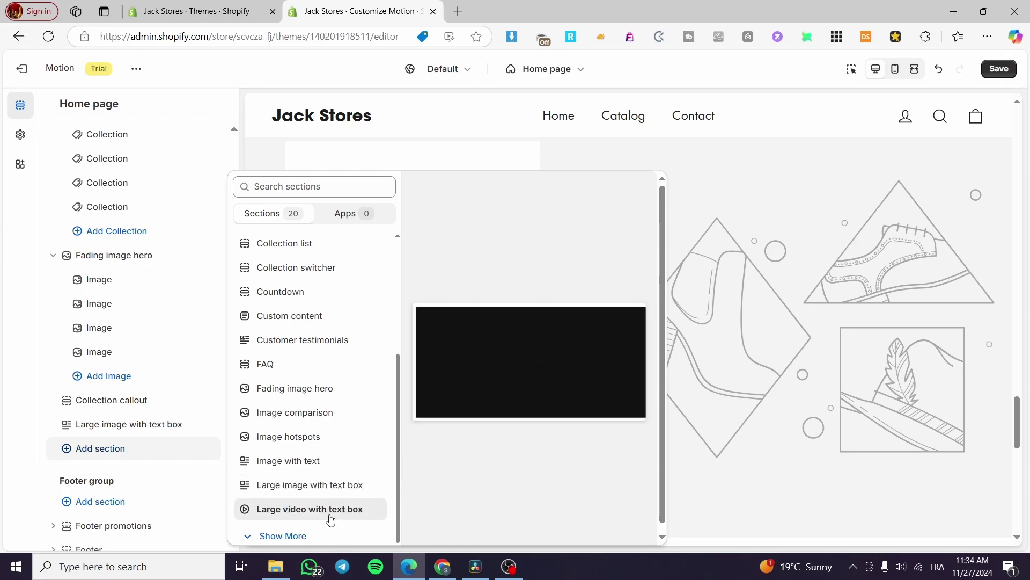
{"action": "left_click", "coordinate": [300, 534]}
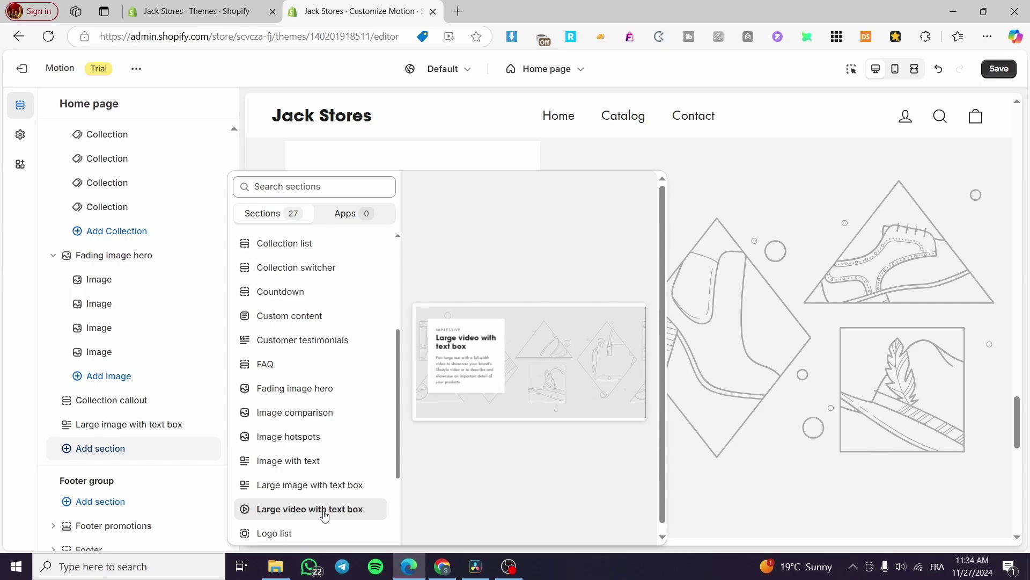
{"action": "scroll", "coordinate": [322, 507], "scroll_direction": "down", "scroll_amount": 1}
{"action": "scroll", "coordinate": [322, 504], "scroll_direction": "down", "scroll_amount": 1}
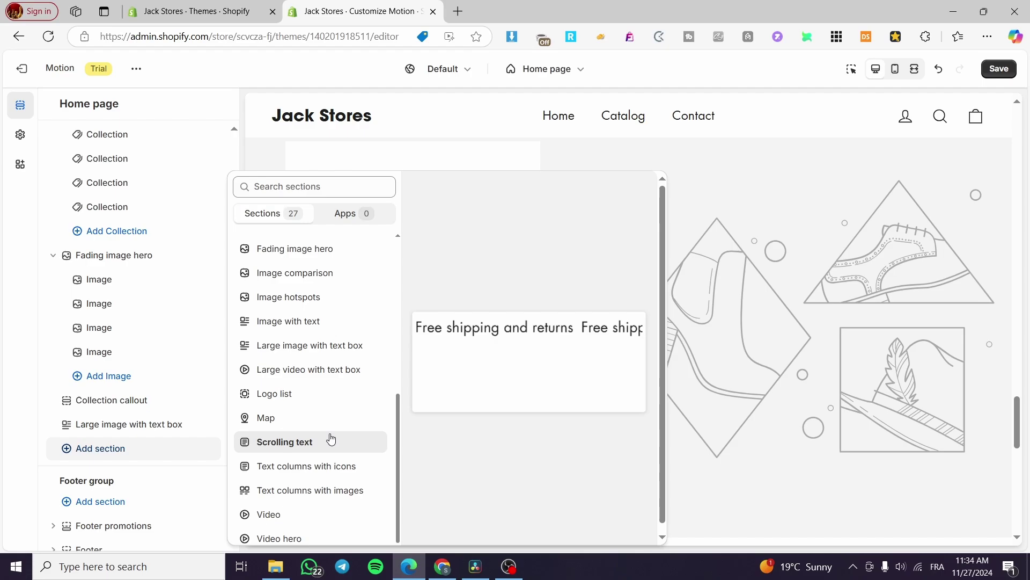
{"action": "left_click", "coordinate": [287, 404]}
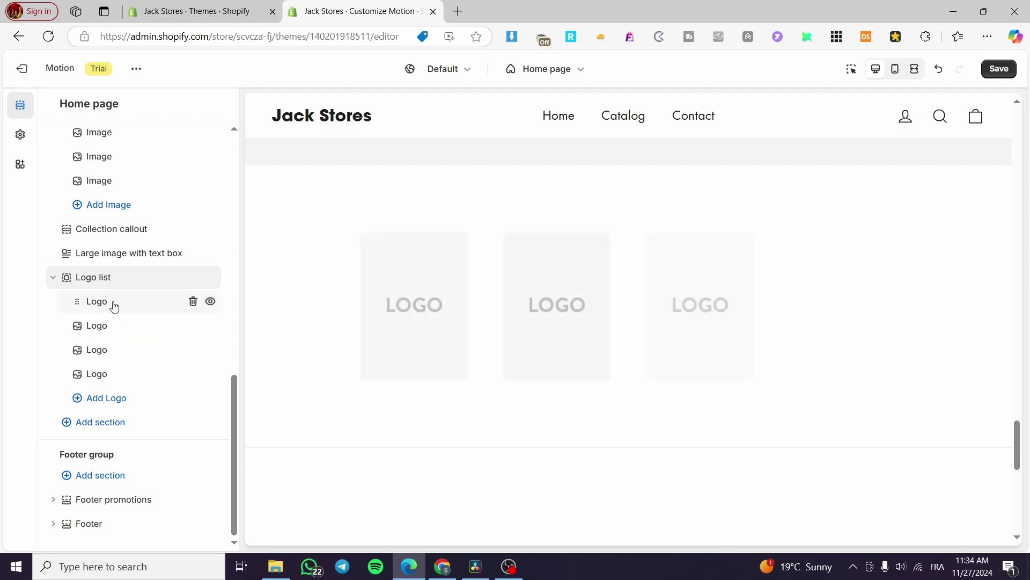
Inspect the first Logo block's image and link options in the Logo list, including the collection links
{"action": "left_click", "coordinate": [100, 302]}
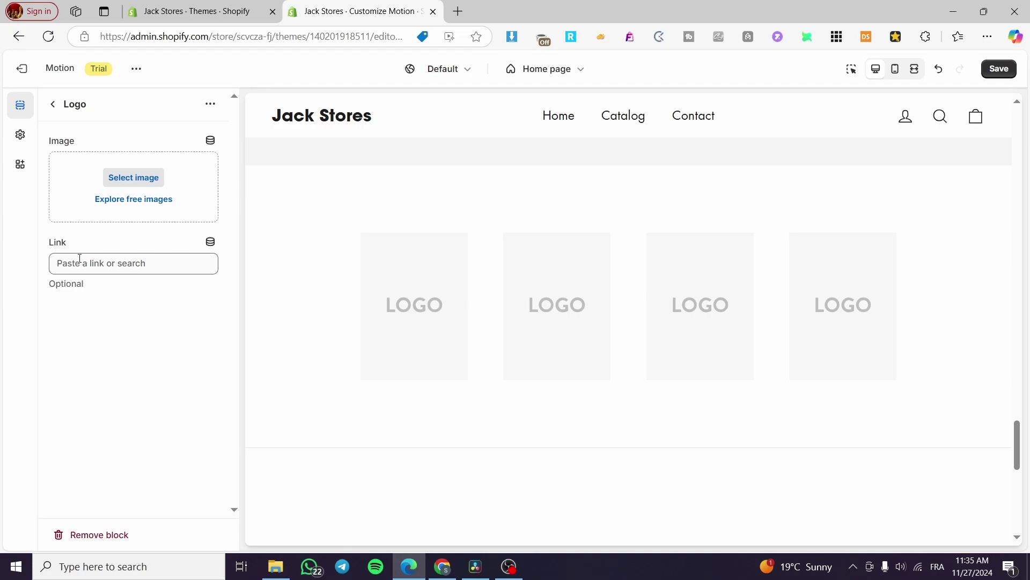
{"action": "left_click", "coordinate": [113, 264]}
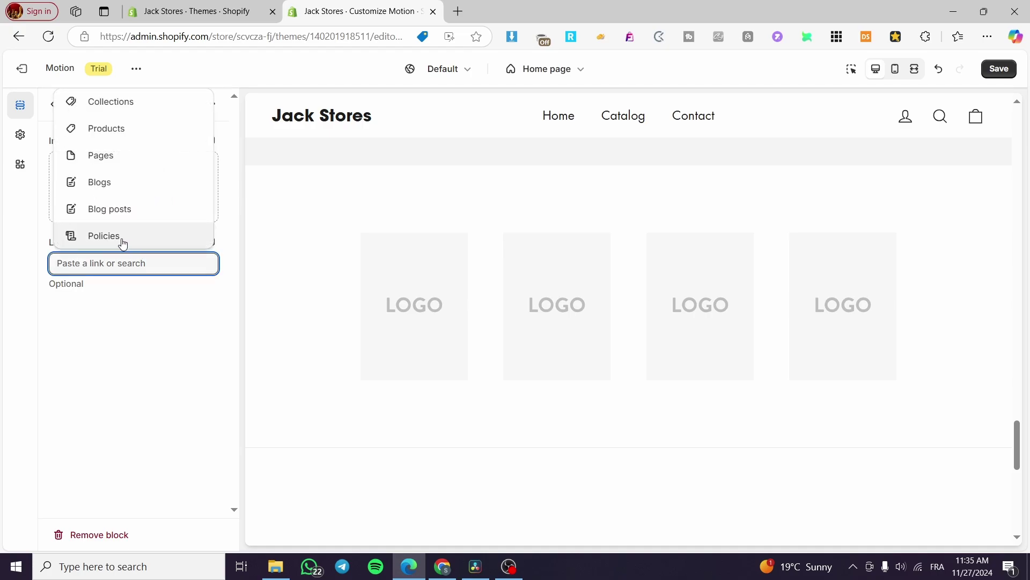
{"action": "left_click", "coordinate": [132, 107]}
{"action": "left_click", "coordinate": [92, 310]}
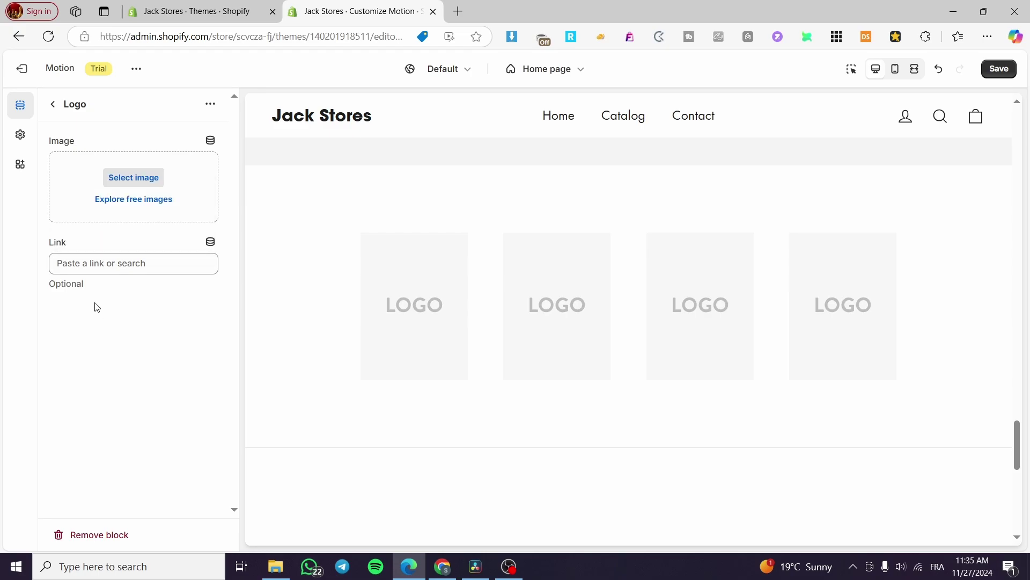
{"action": "left_click", "coordinate": [54, 105]}
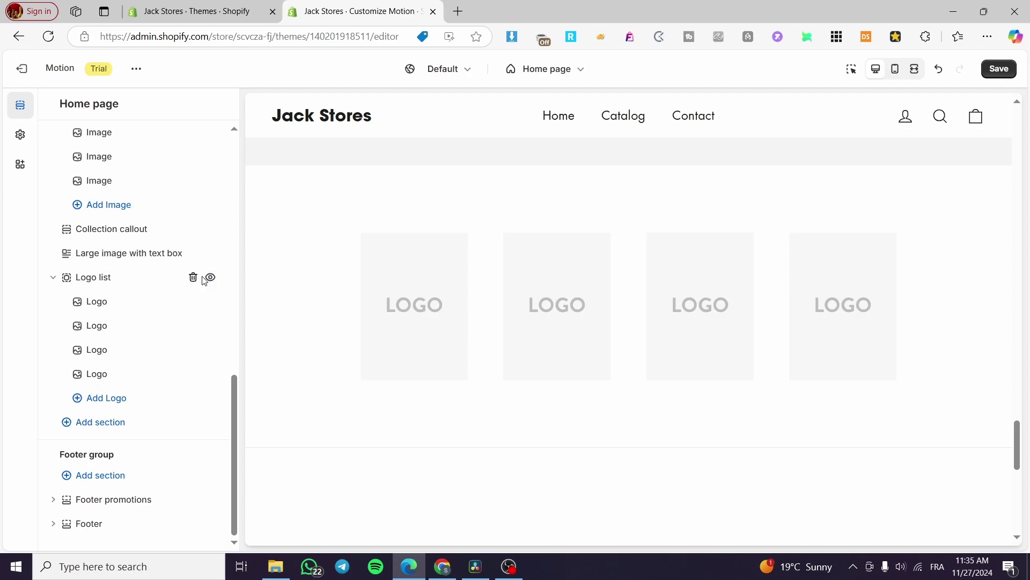
Delete the Logo list section from the template and look through the other sections that can be added in its place
{"action": "left_click", "coordinate": [194, 277]}
{"action": "left_click", "coordinate": [105, 423]}
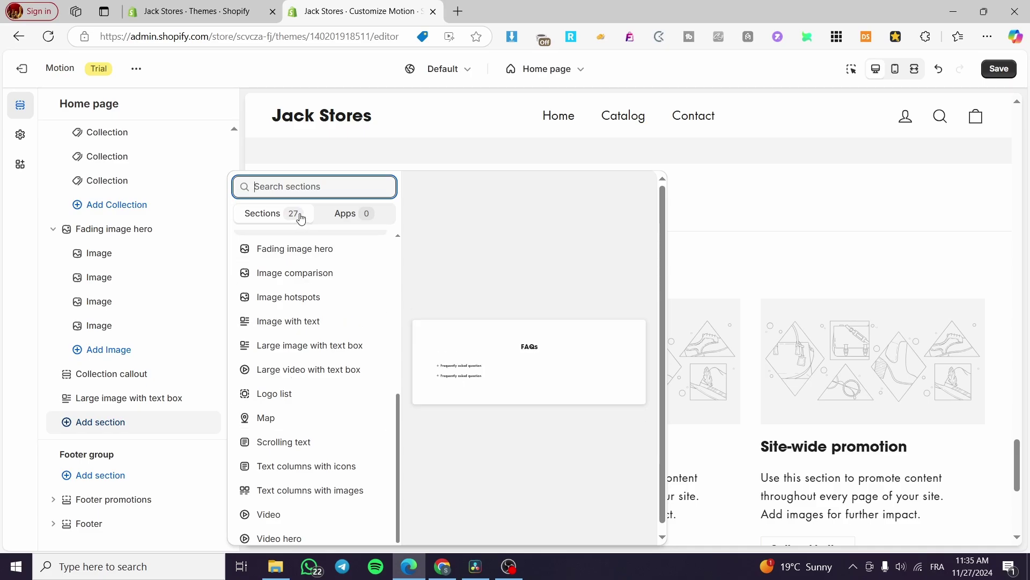
{"action": "scroll", "coordinate": [283, 328], "scroll_direction": "up", "scroll_amount": 2}
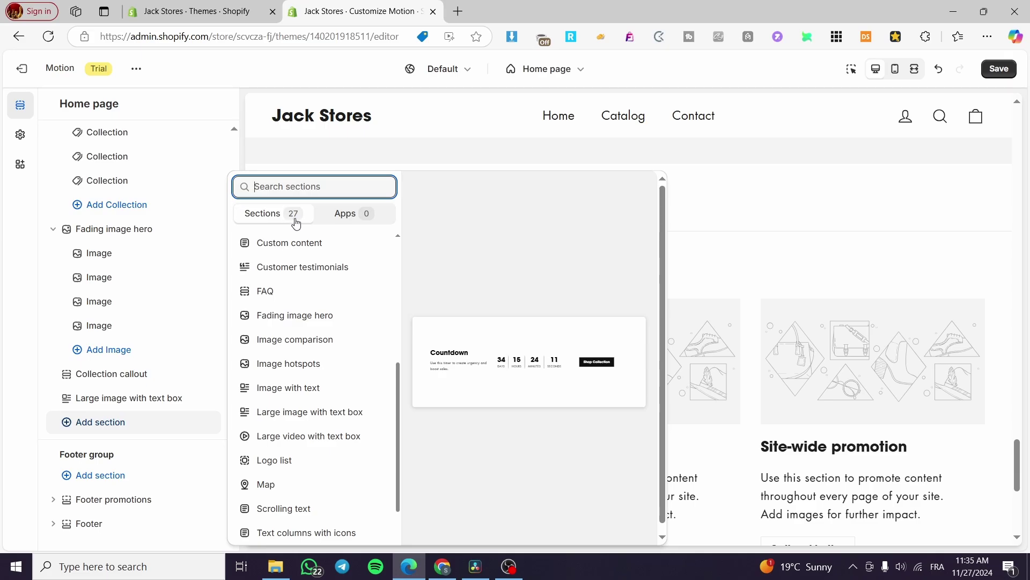
{"action": "scroll", "coordinate": [298, 222], "scroll_direction": "down", "scroll_amount": 1}
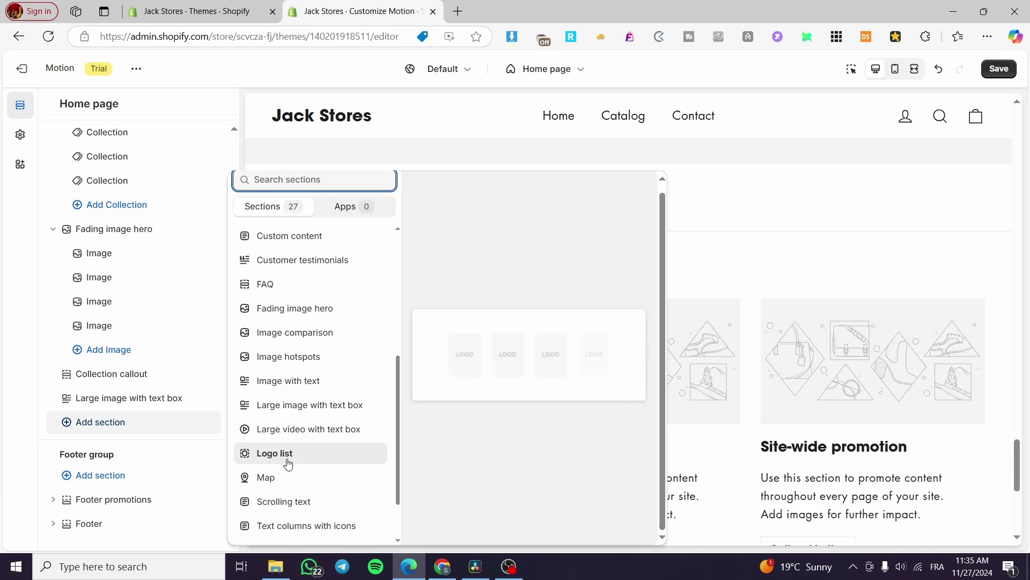
{"action": "scroll", "coordinate": [291, 462], "scroll_direction": "down", "scroll_amount": 2}
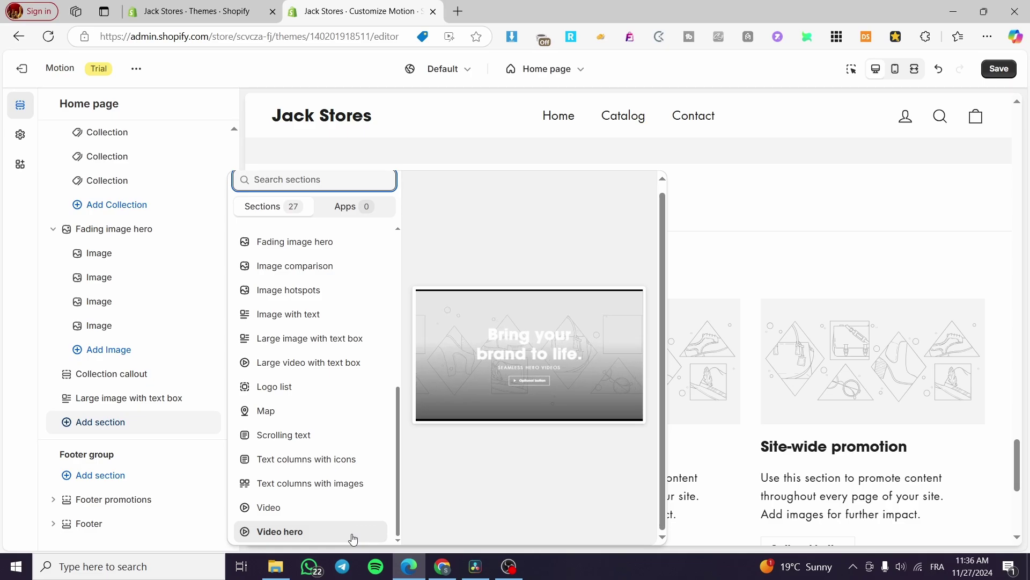
{"action": "left_click", "coordinate": [115, 500]}
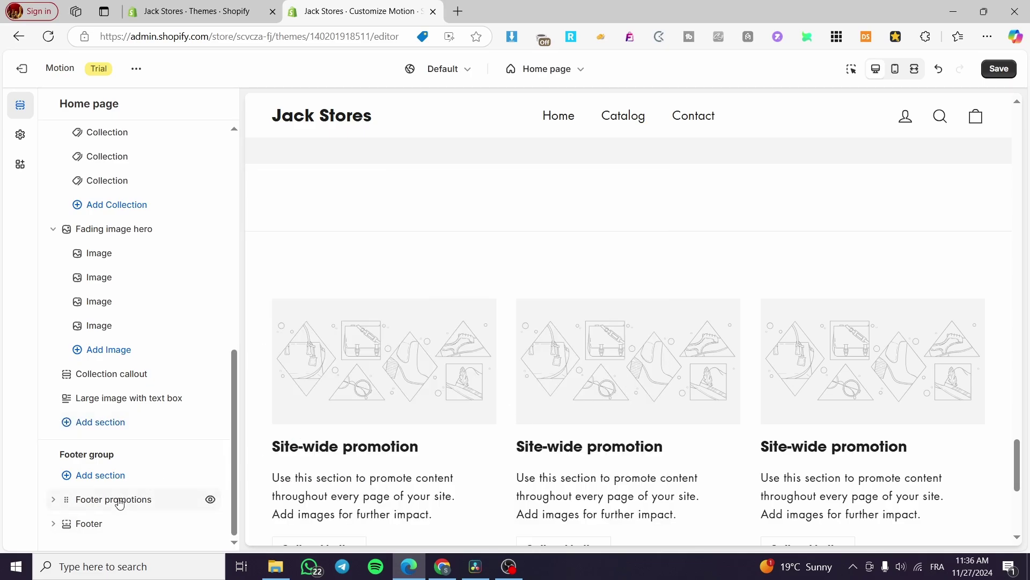
Check the sections offered for the footer group and inspect the Footer promotions blocks, home page visibility and text alignment settings
{"action": "left_click", "coordinate": [53, 499]}
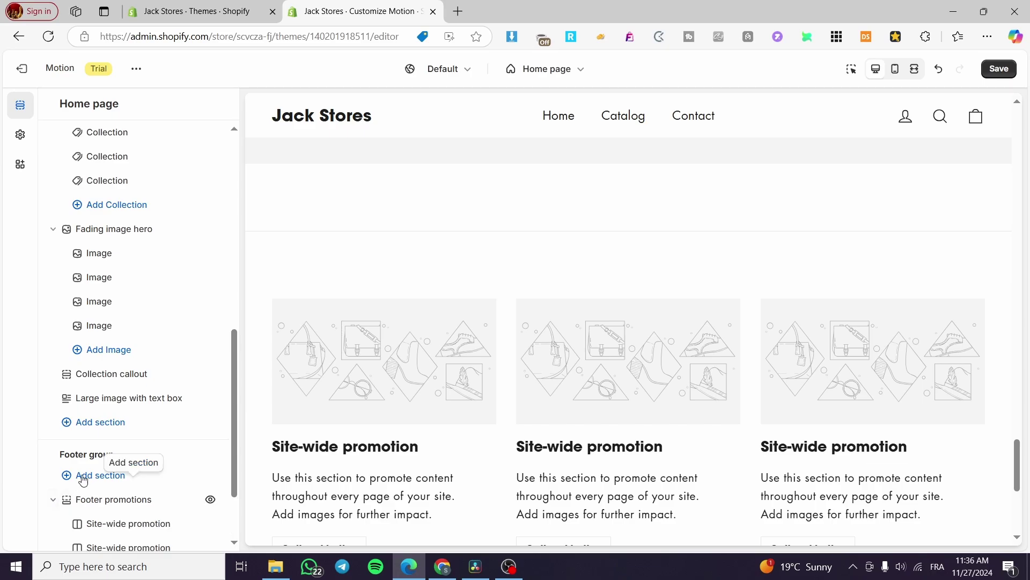
{"action": "left_click", "coordinate": [84, 476]}
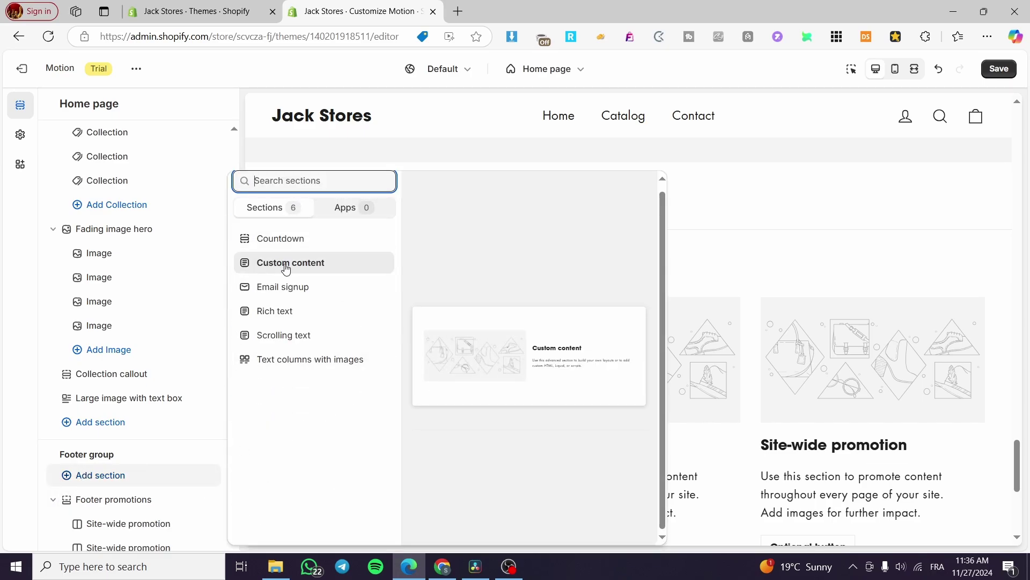
{"action": "left_click", "coordinate": [139, 476]}
{"action": "scroll", "coordinate": [149, 465], "scroll_direction": "down", "scroll_amount": 2}
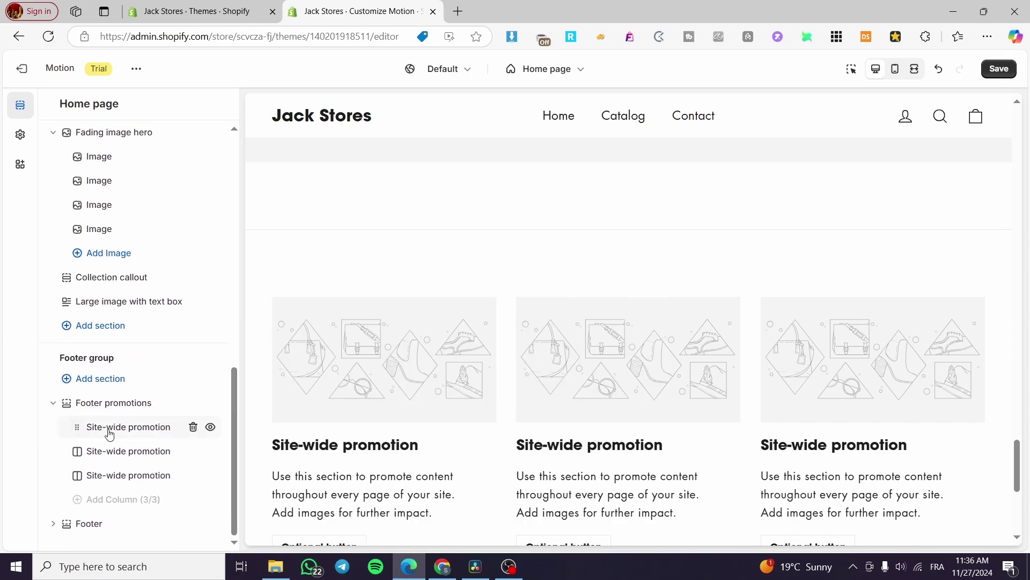
{"action": "left_click", "coordinate": [99, 403]}
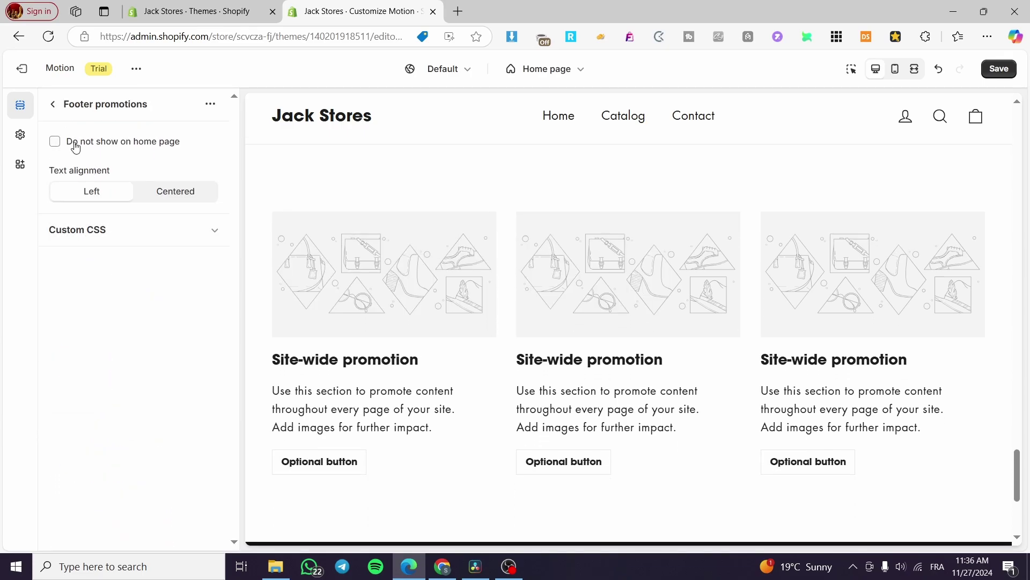
{"action": "left_click", "coordinate": [53, 104]}
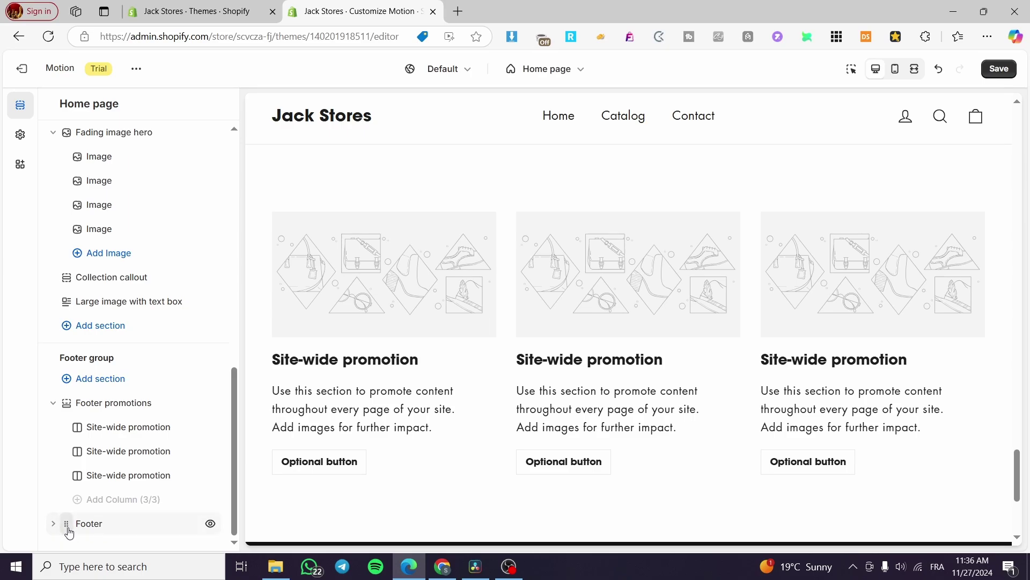
Review the Footer section's language, currency, payment icon and copyright settings, and look back over the home page preview and section list
{"action": "left_click", "coordinate": [89, 524]}
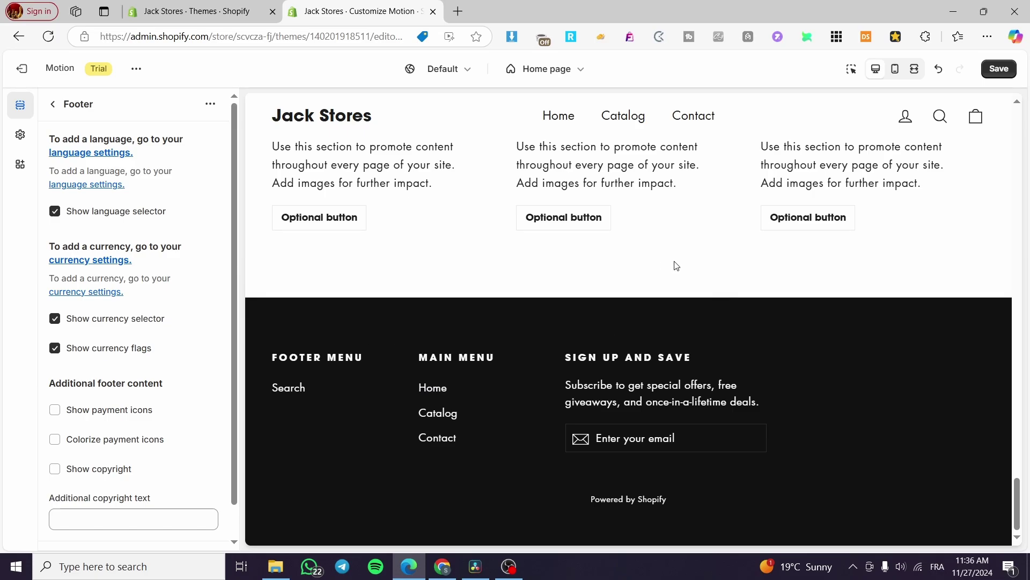
{"action": "scroll", "coordinate": [551, 345], "scroll_direction": "up", "scroll_amount": 15}
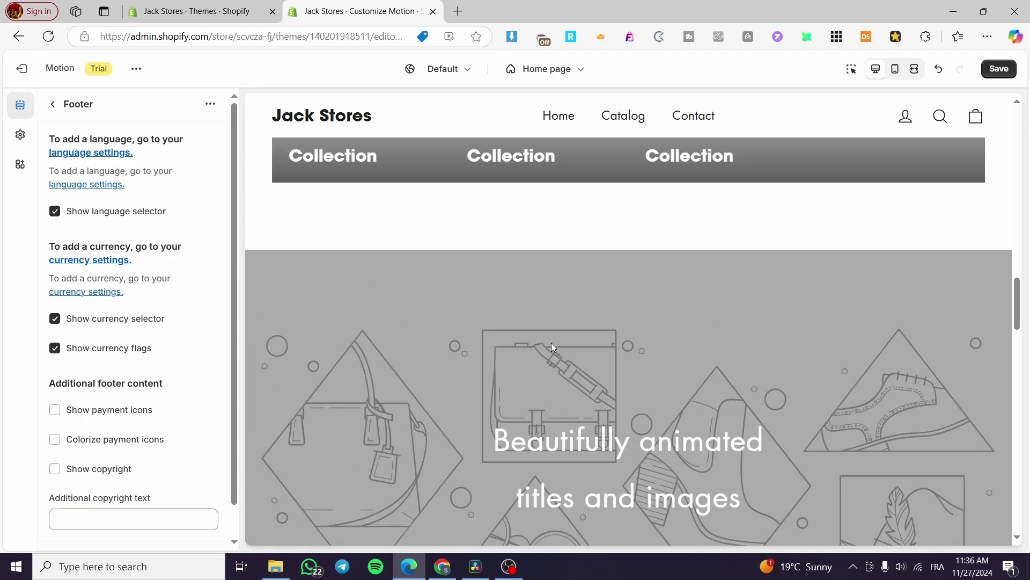
{"action": "scroll", "coordinate": [552, 342], "scroll_direction": "up", "scroll_amount": 10}
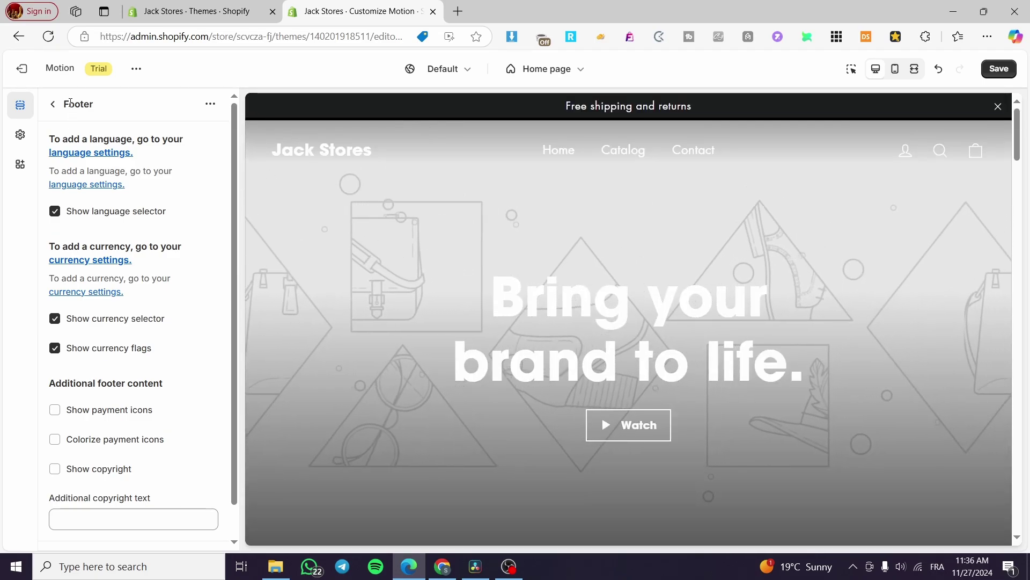
{"action": "left_click", "coordinate": [52, 106]}
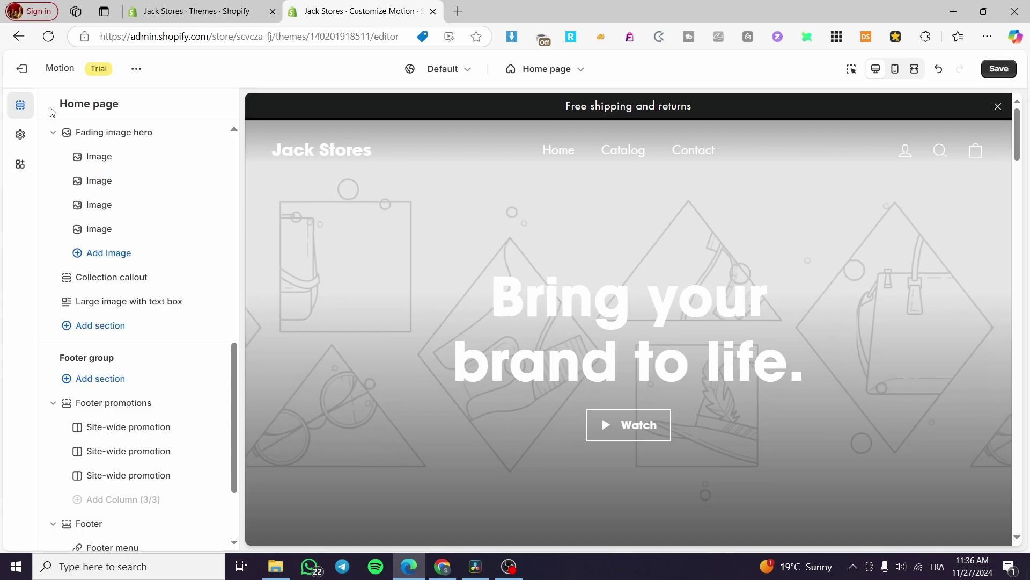
{"action": "scroll", "coordinate": [198, 296], "scroll_direction": "up", "scroll_amount": 10}
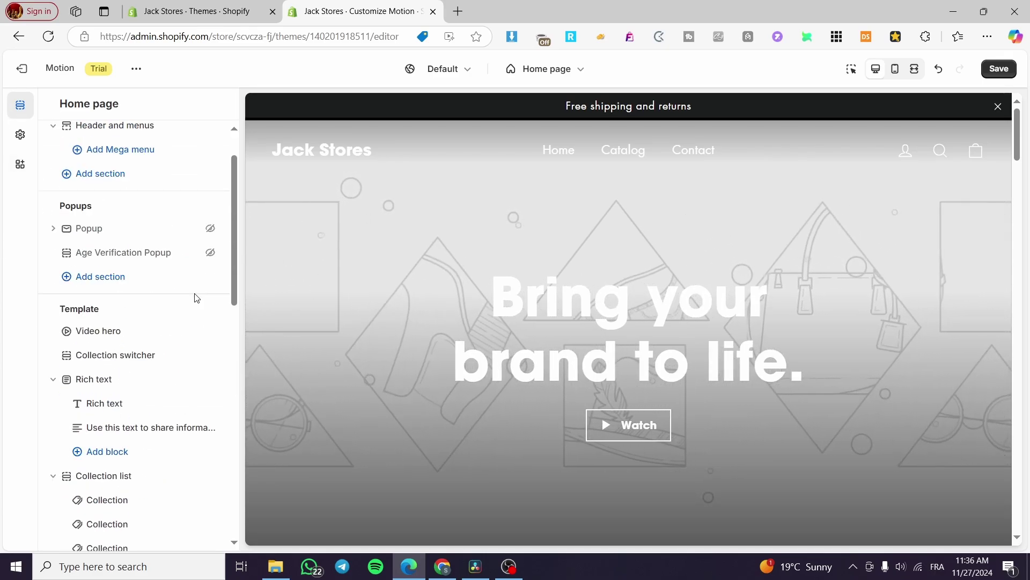
{"action": "scroll", "coordinate": [196, 297], "scroll_direction": "up", "scroll_amount": 2}
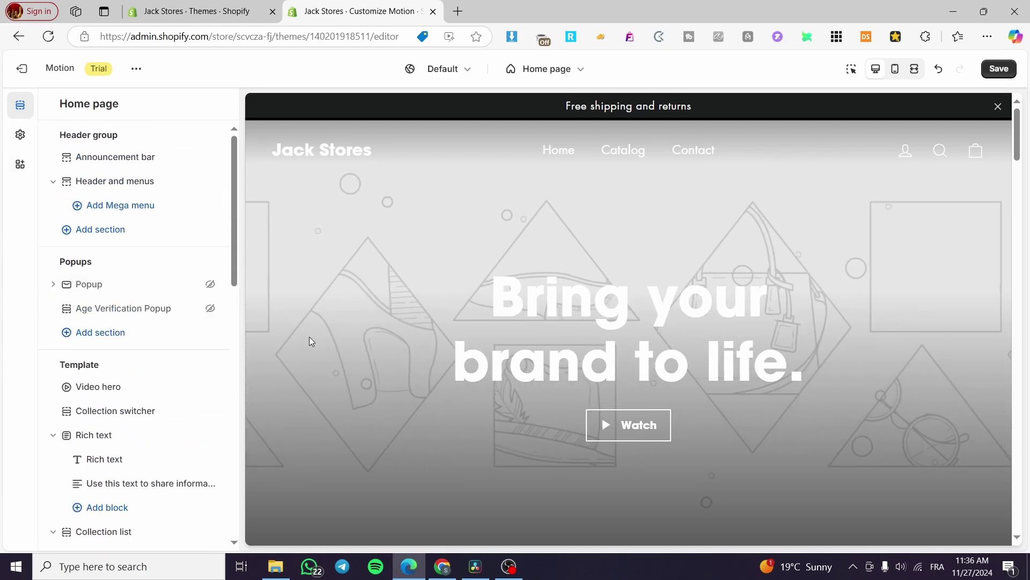